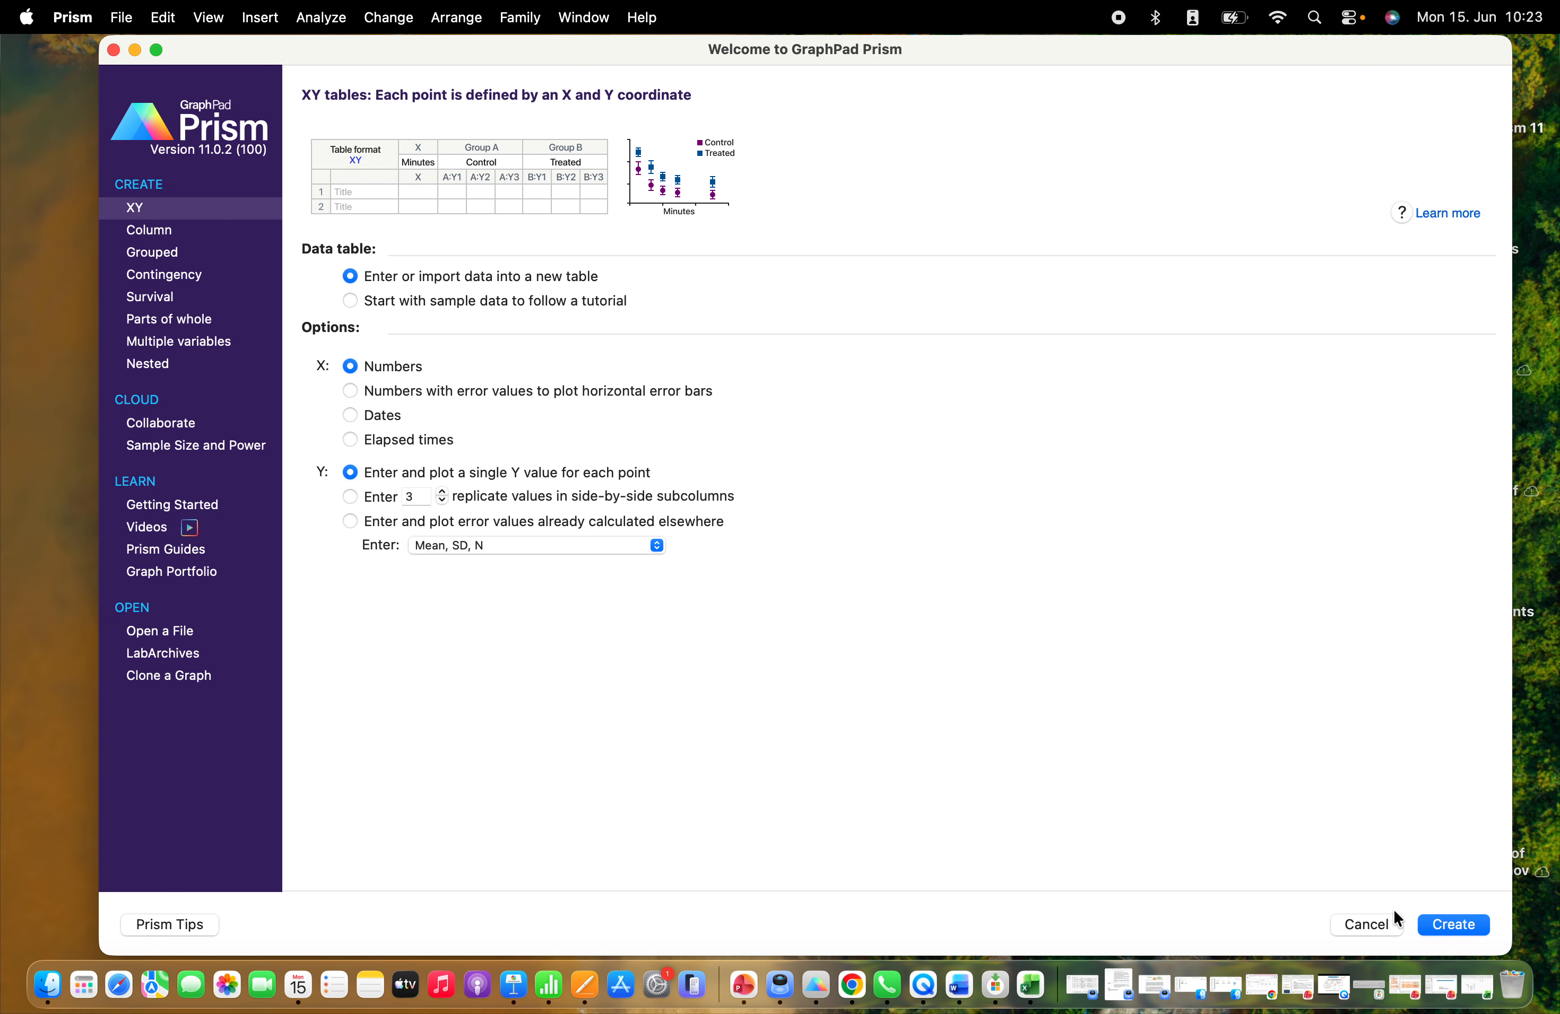
Create an empty XY table with single Y values, and copy the standard curve range D49:E57 from the ELISA sheet in Excel
left_click(1464, 923)
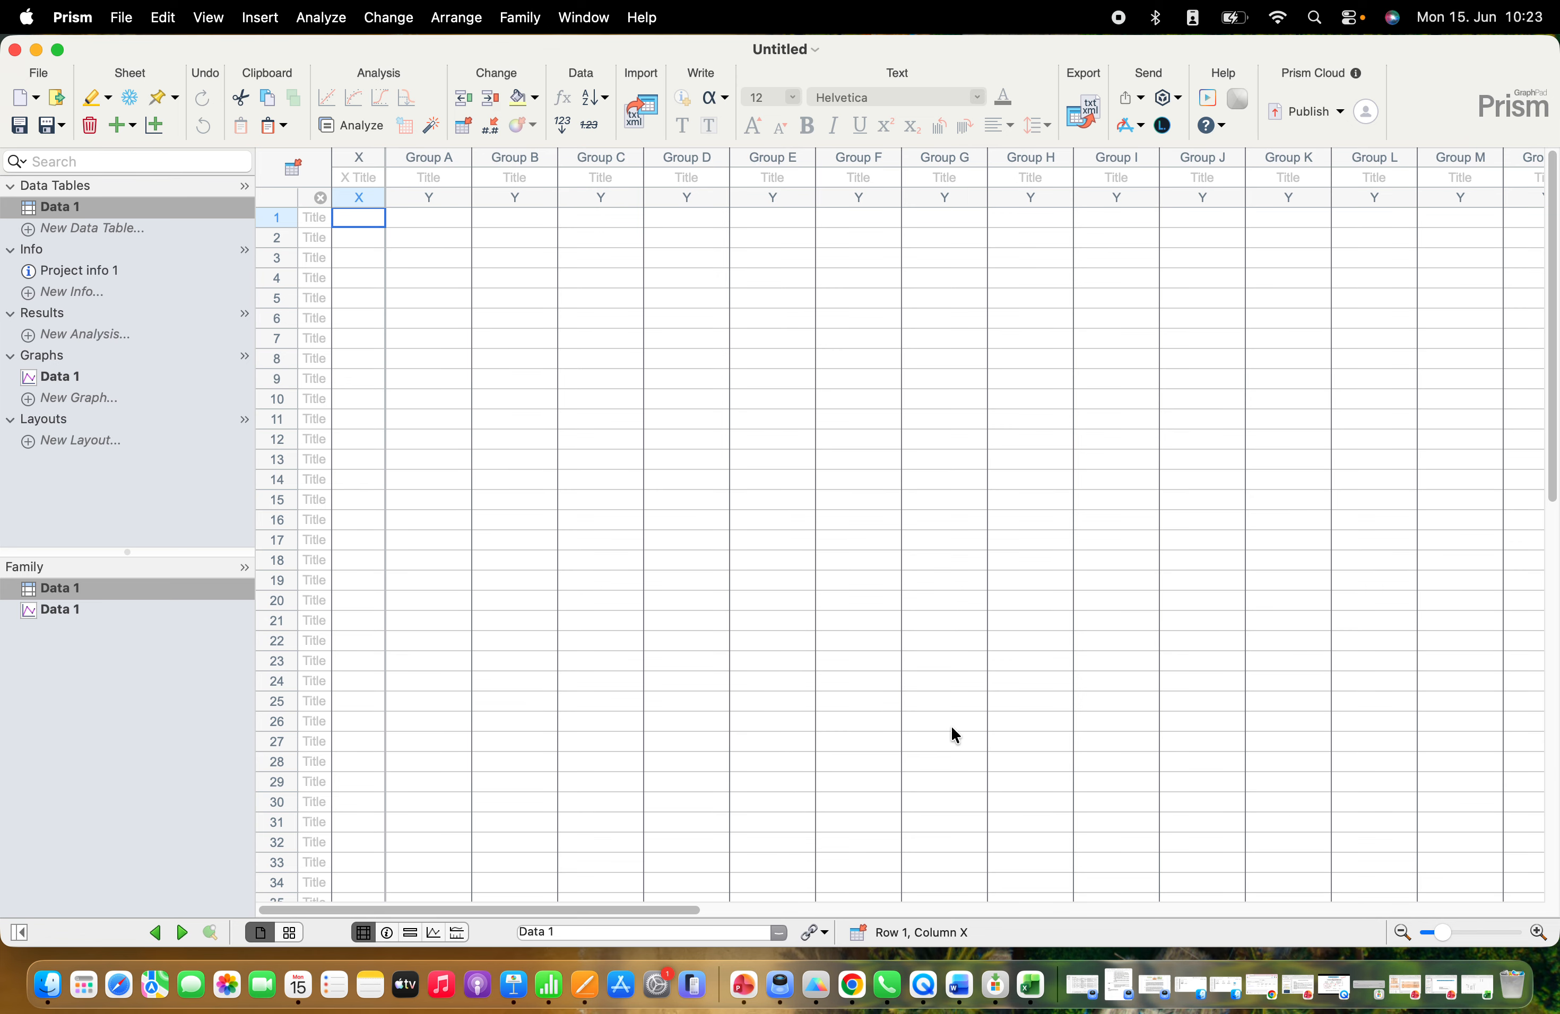
left_click(1031, 985)
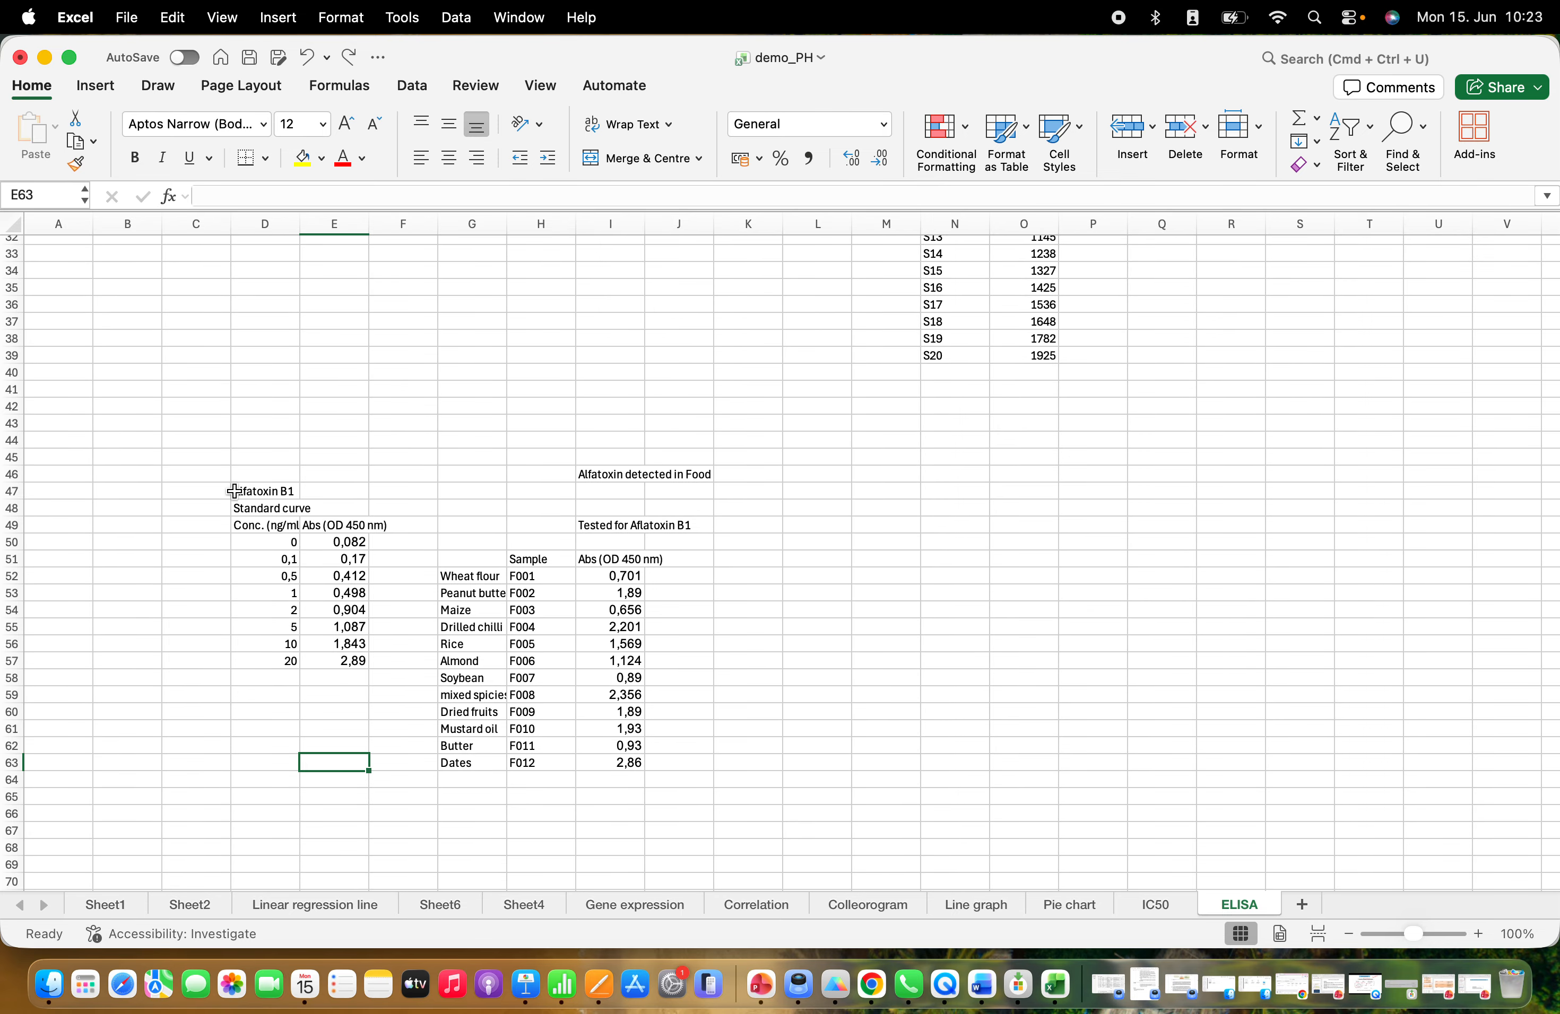
left_click(235, 525)
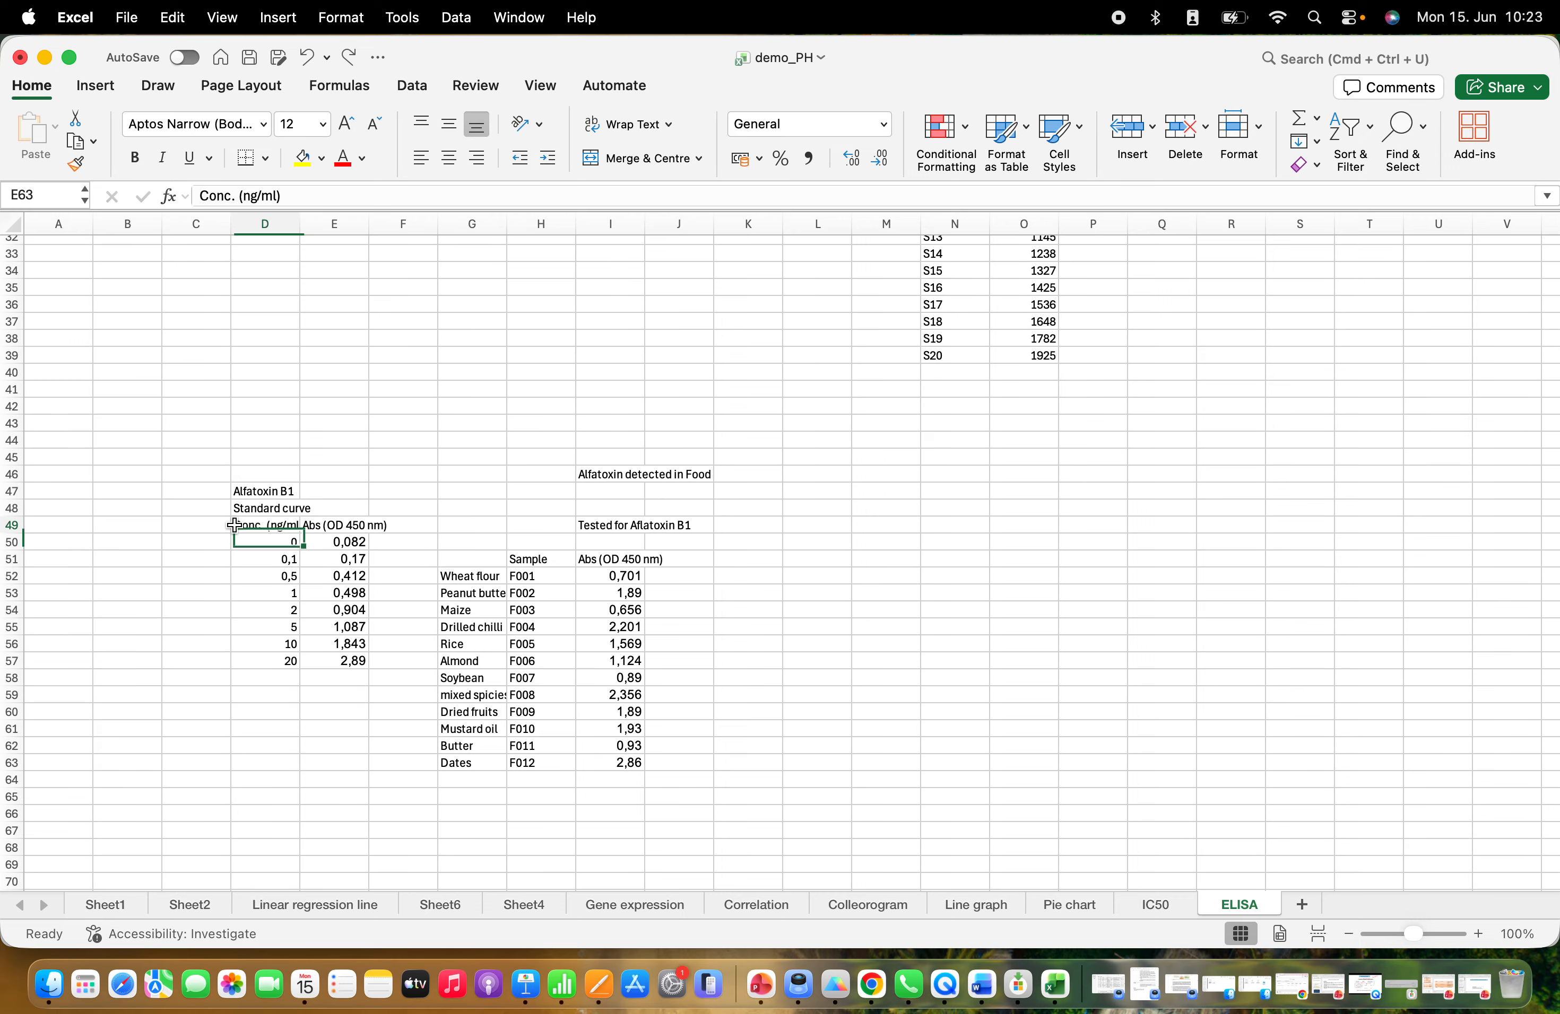
left_click_drag(235, 525, 337, 664)
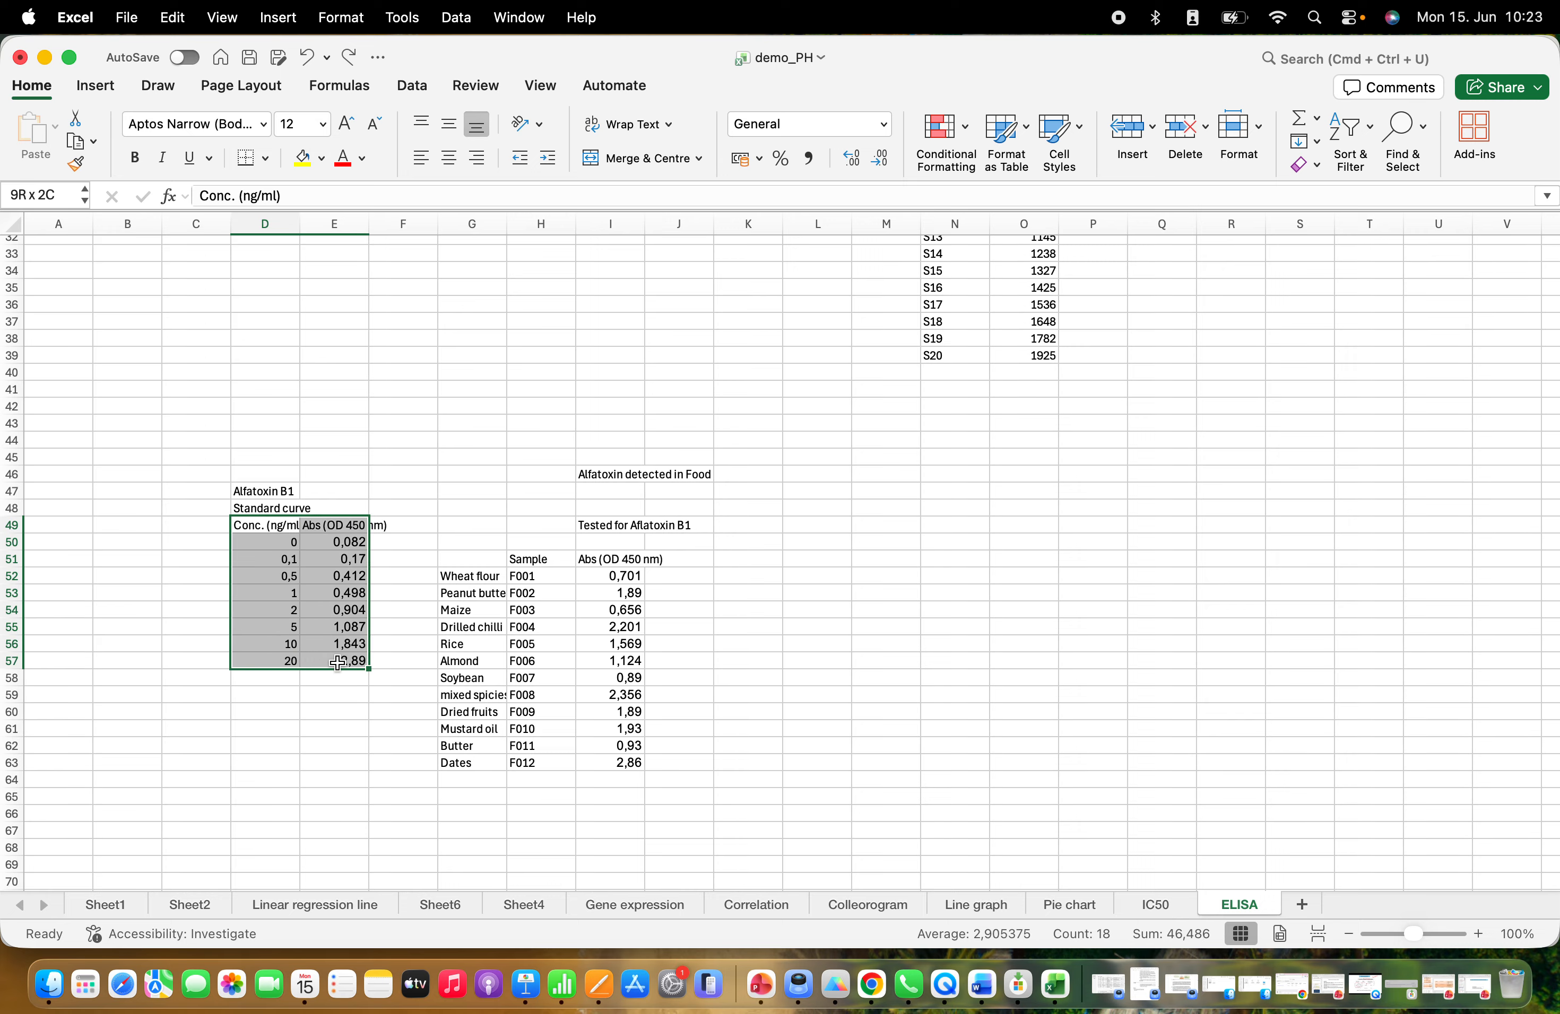
left_click_drag(337, 663, 338, 663)
key("super+c")
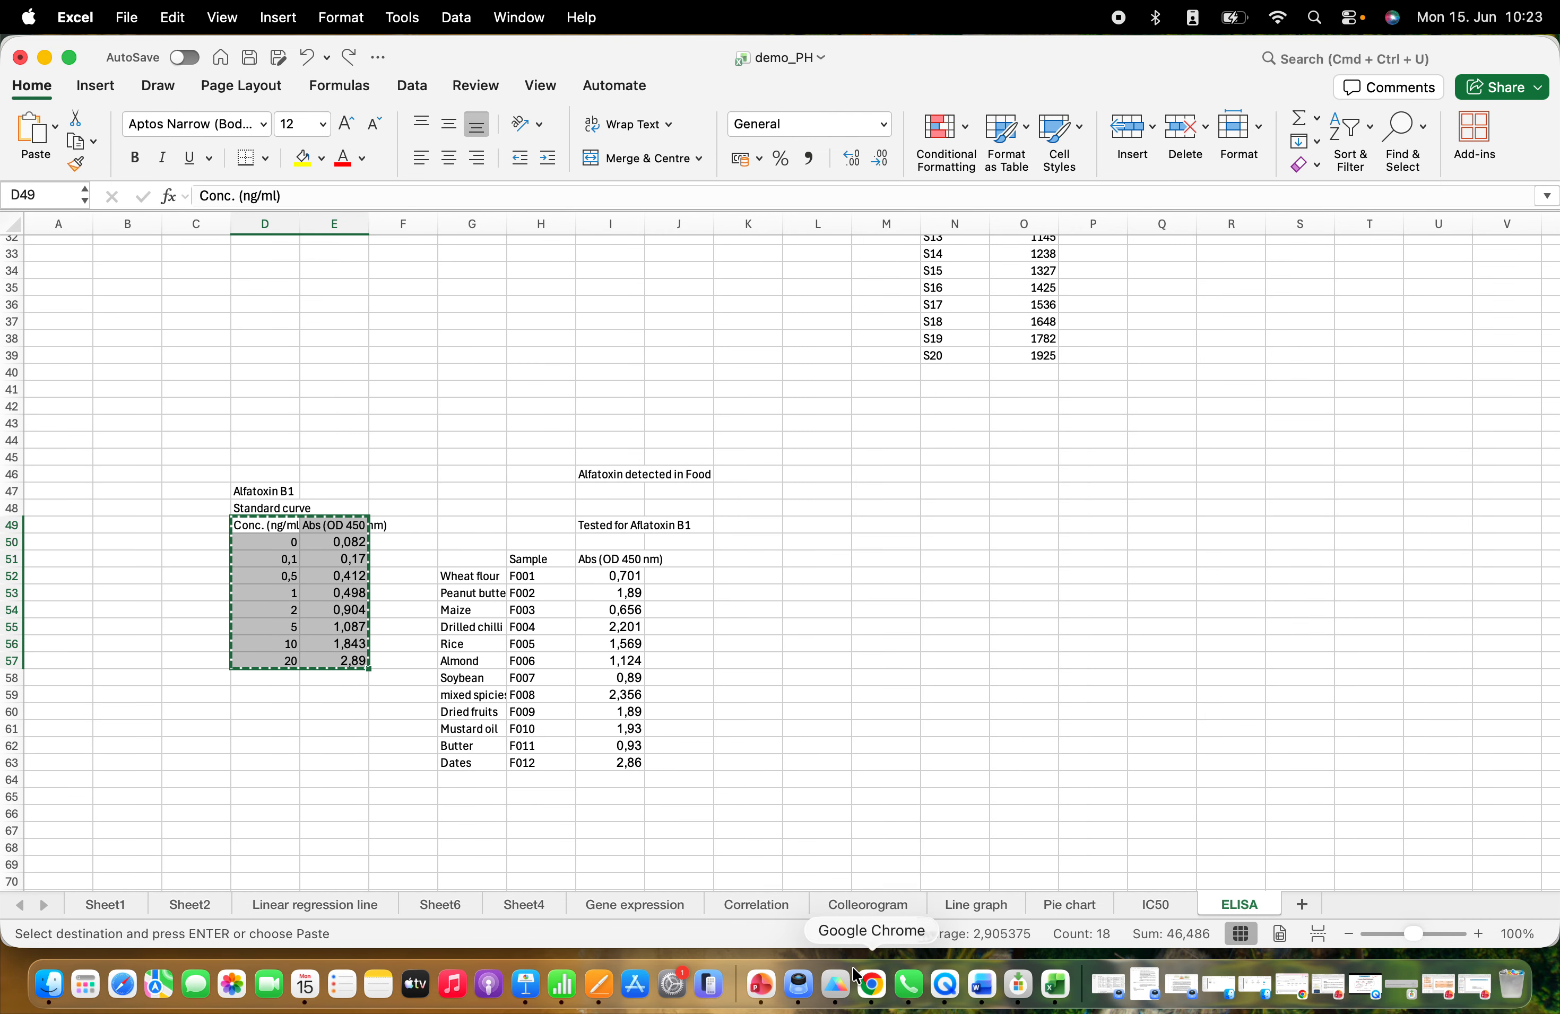
Switch to Prism and paste the standard concentrations and absorbances with their headings into the X and Group A columns from row 1
left_click(835, 985)
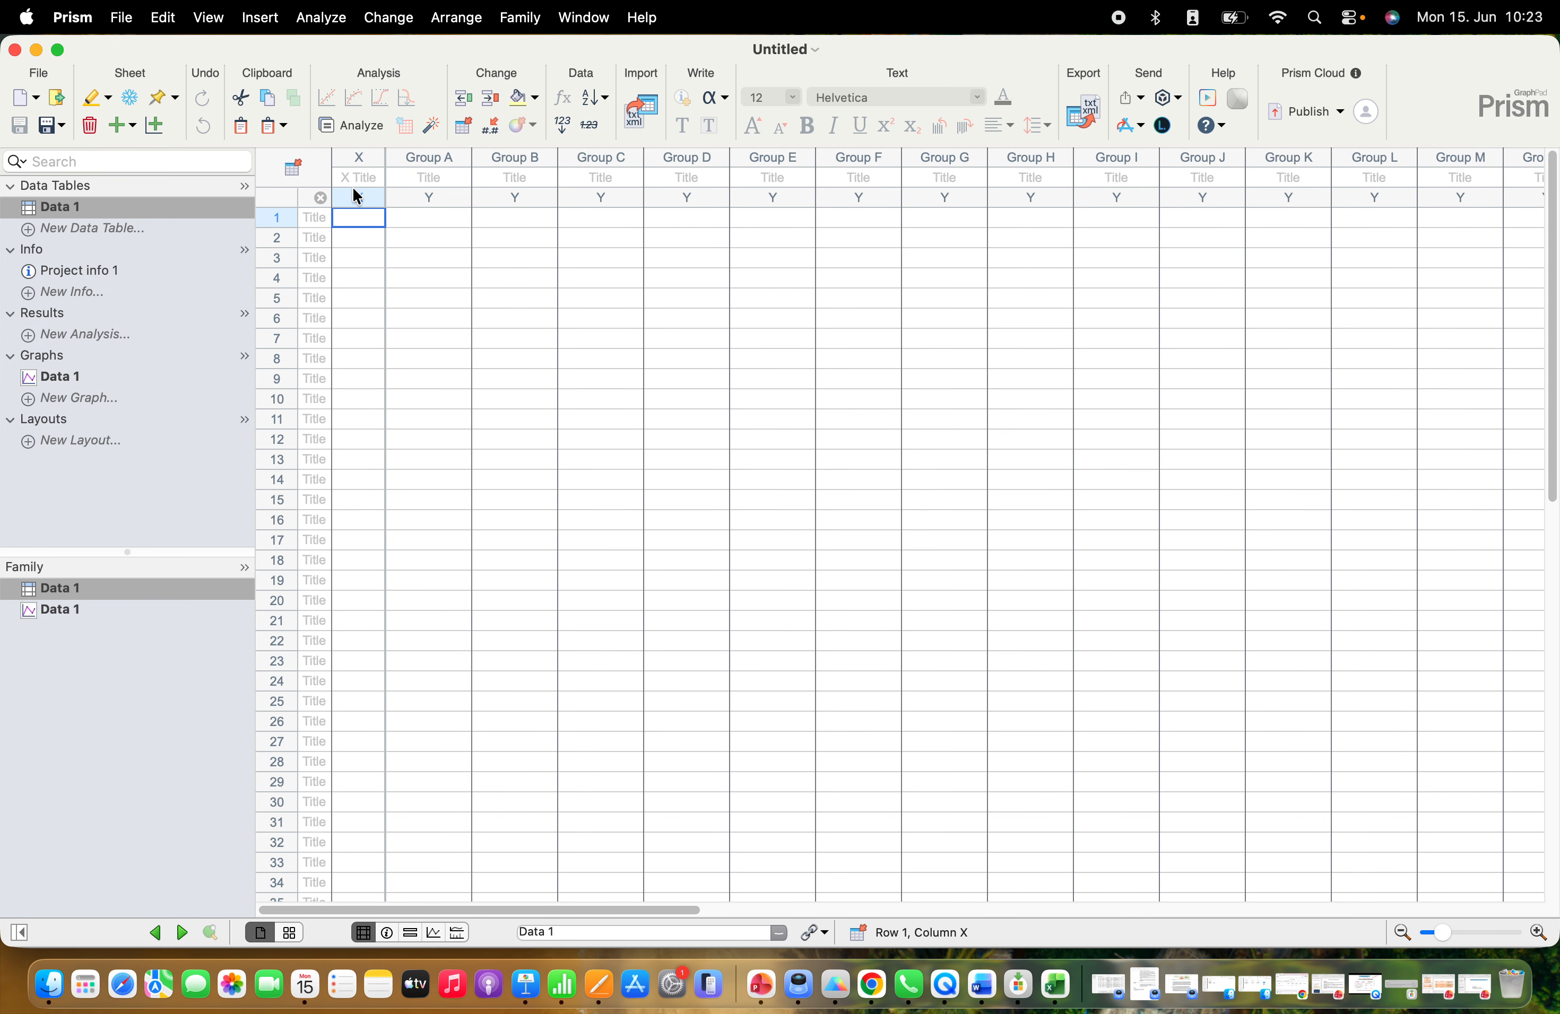
key("super+v")
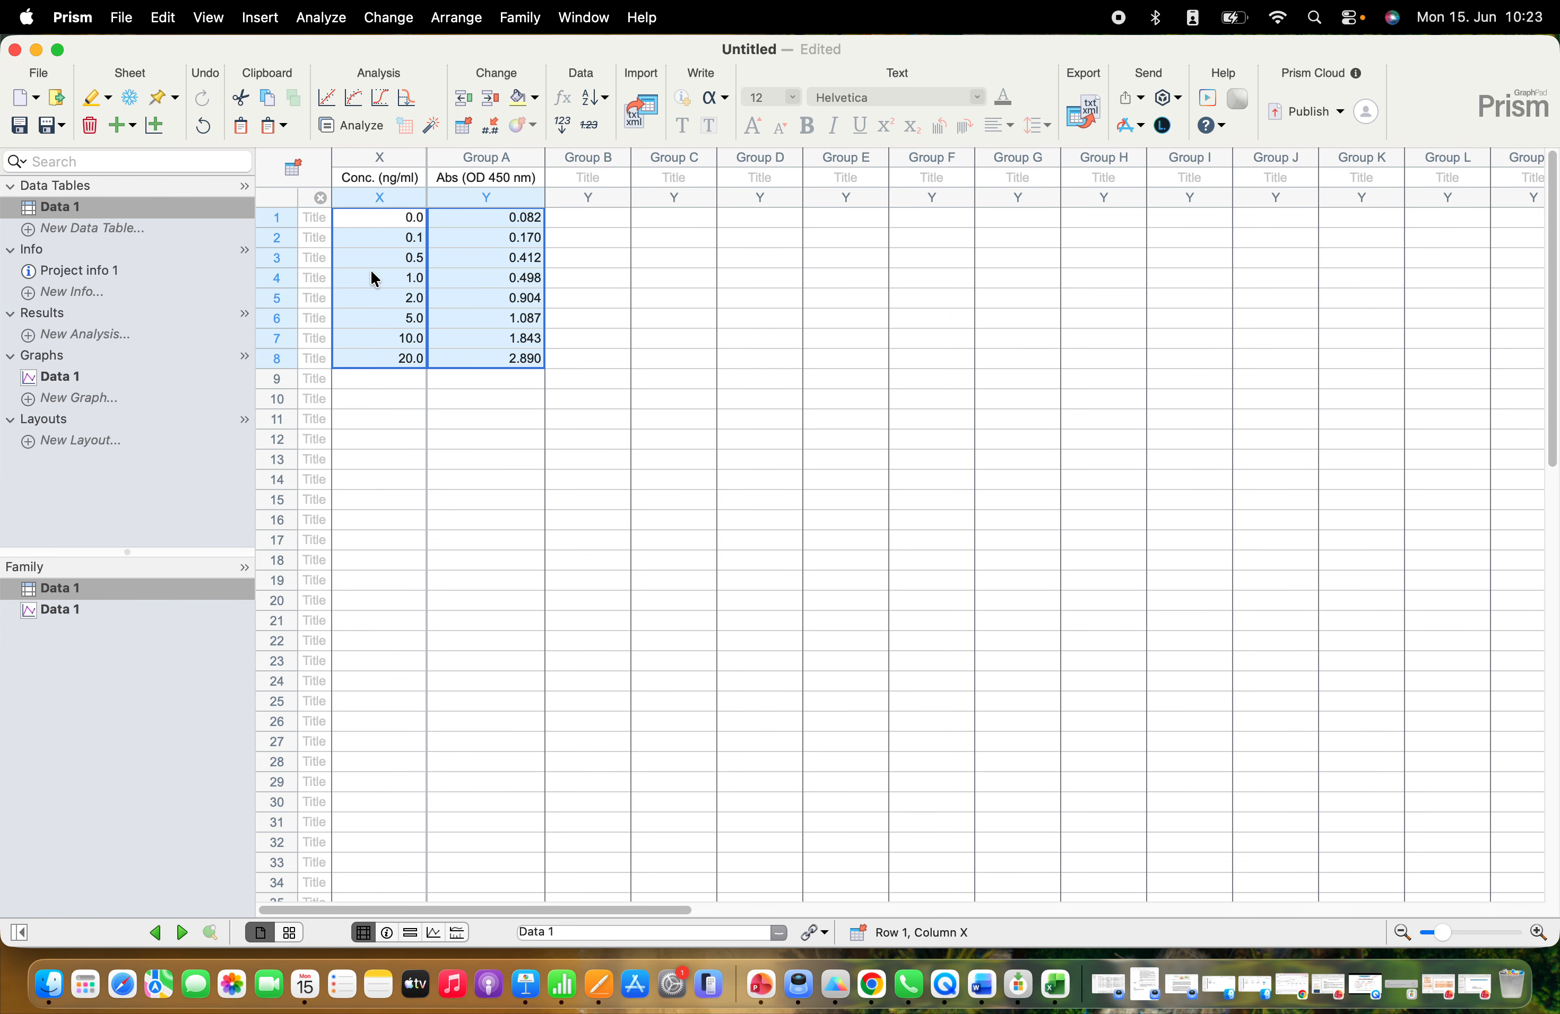
left_click(436, 455)
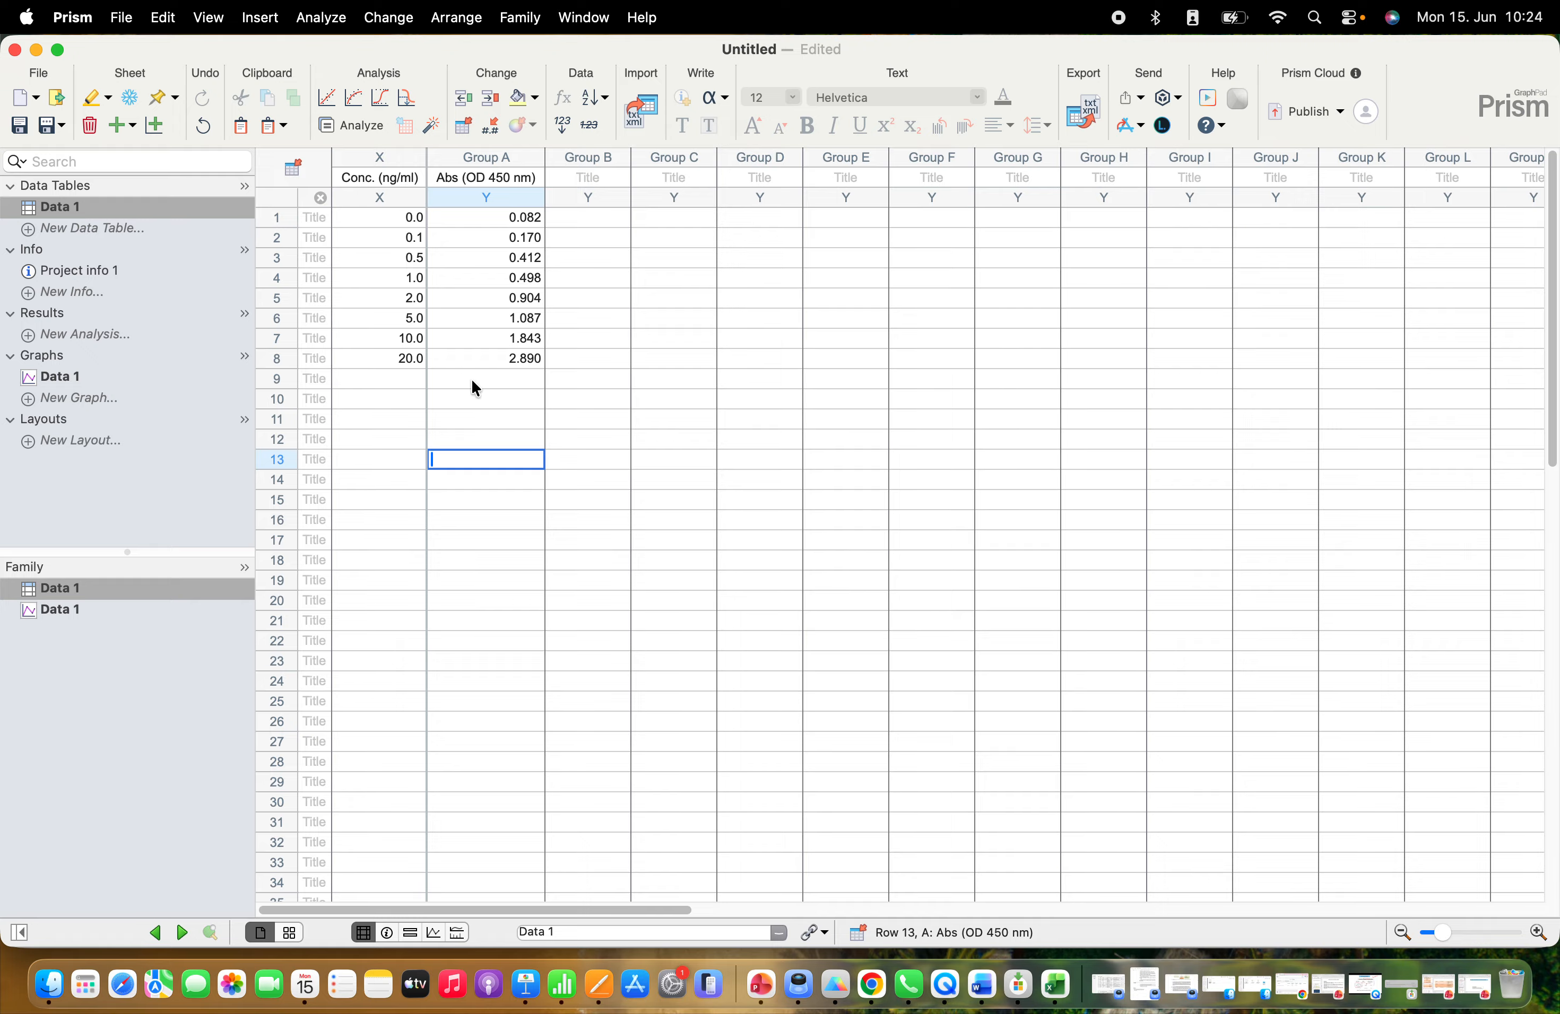
Copy the food sample names in G52:G63 from Excel into Prism as row titles starting at row 9
left_click(1055, 985)
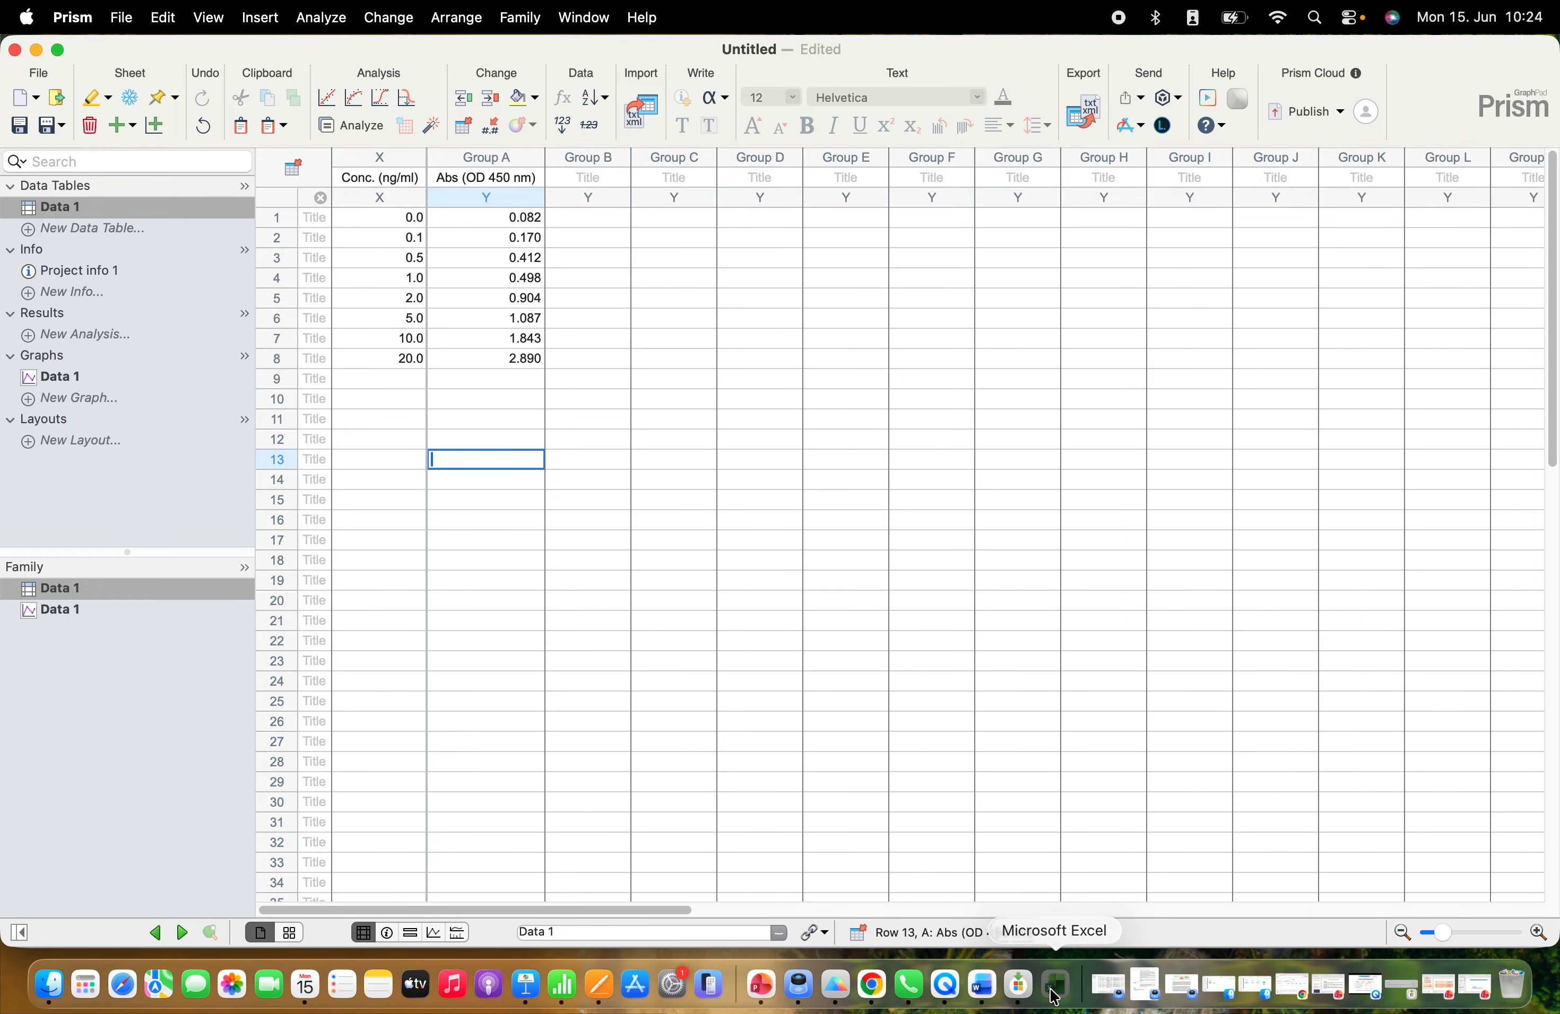
left_click(808, 712)
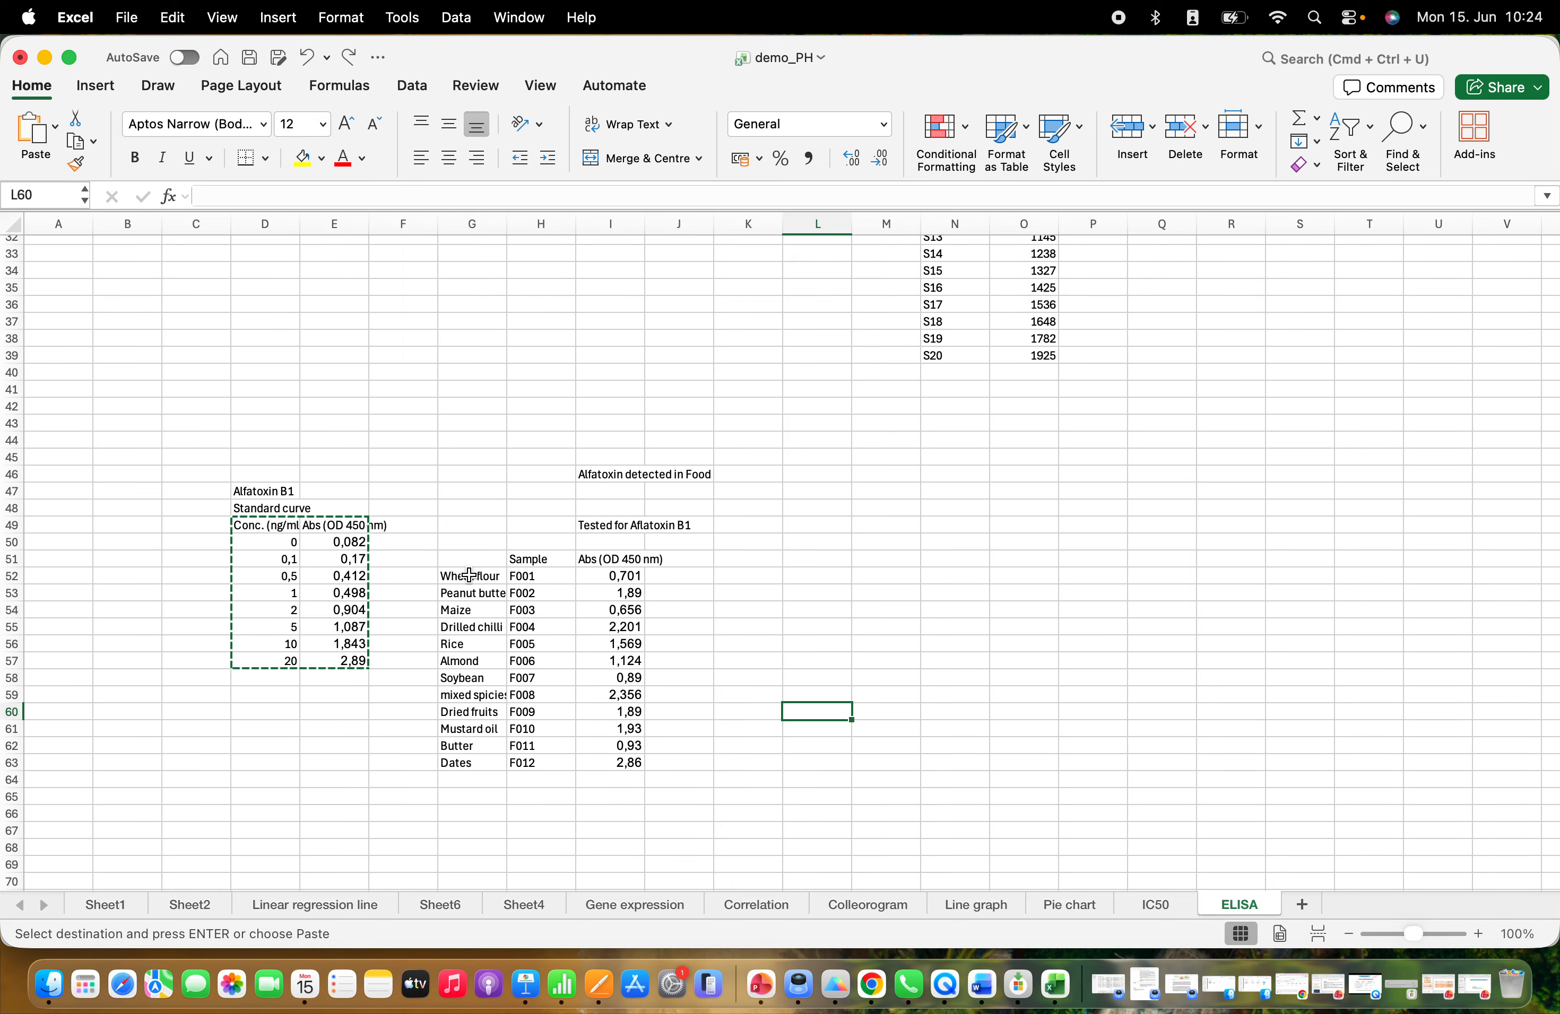
left_click_drag(471, 577, 460, 761)
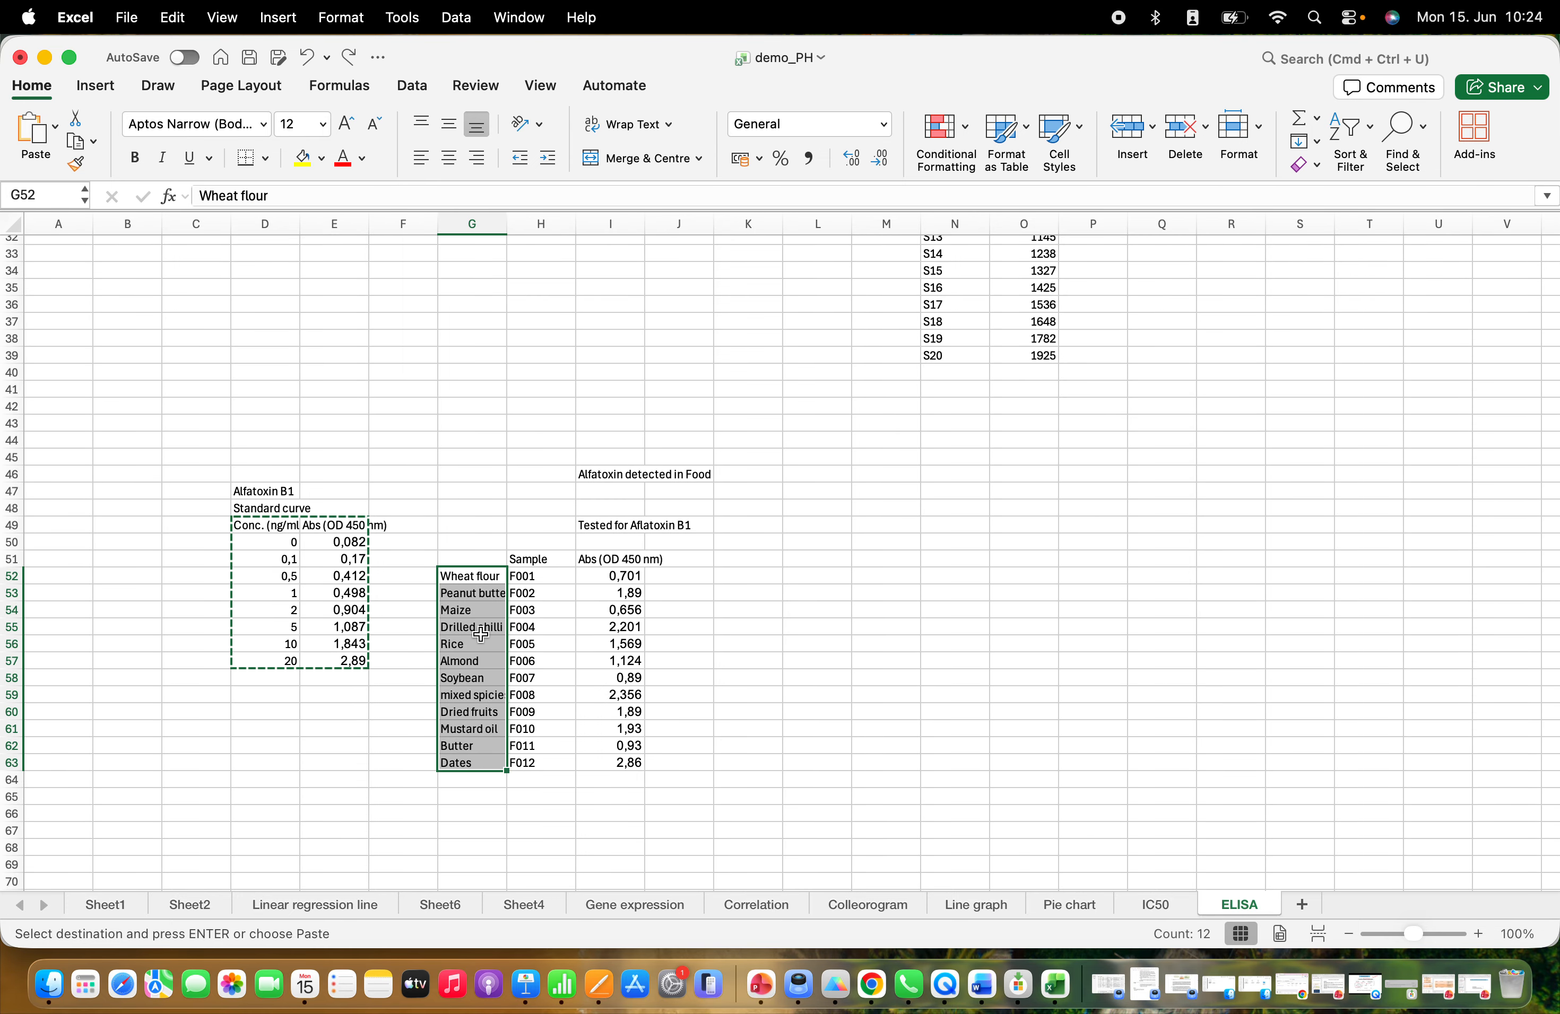
key("super+c")
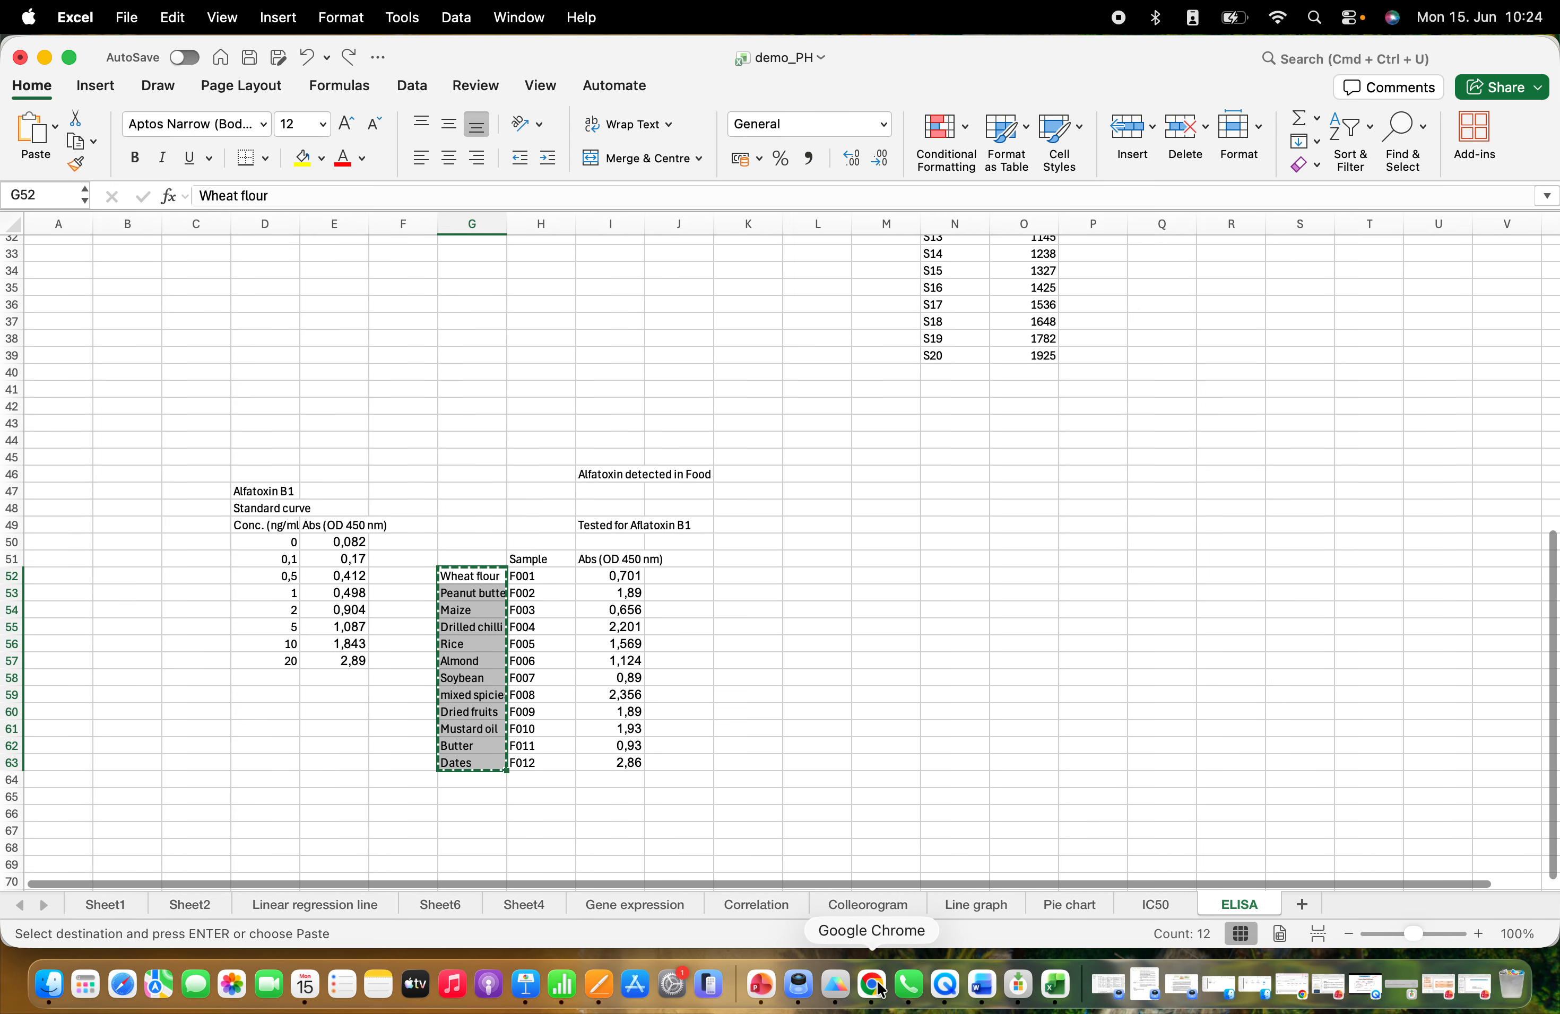
left_click(827, 971)
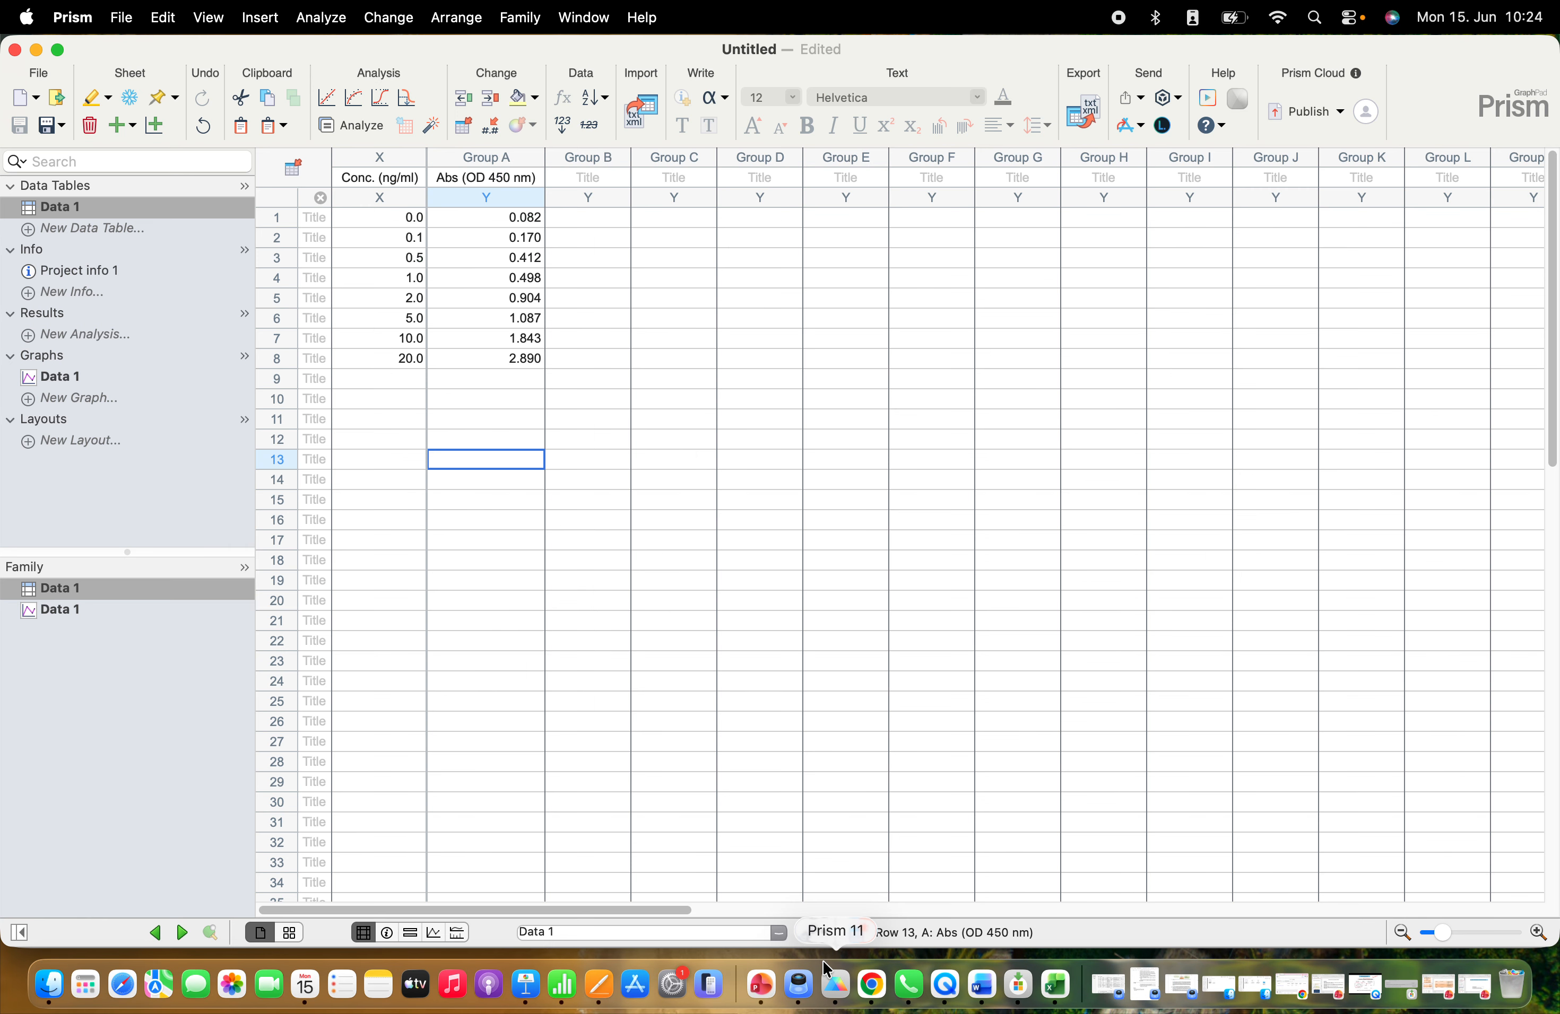
left_click(314, 380)
key("super+v")
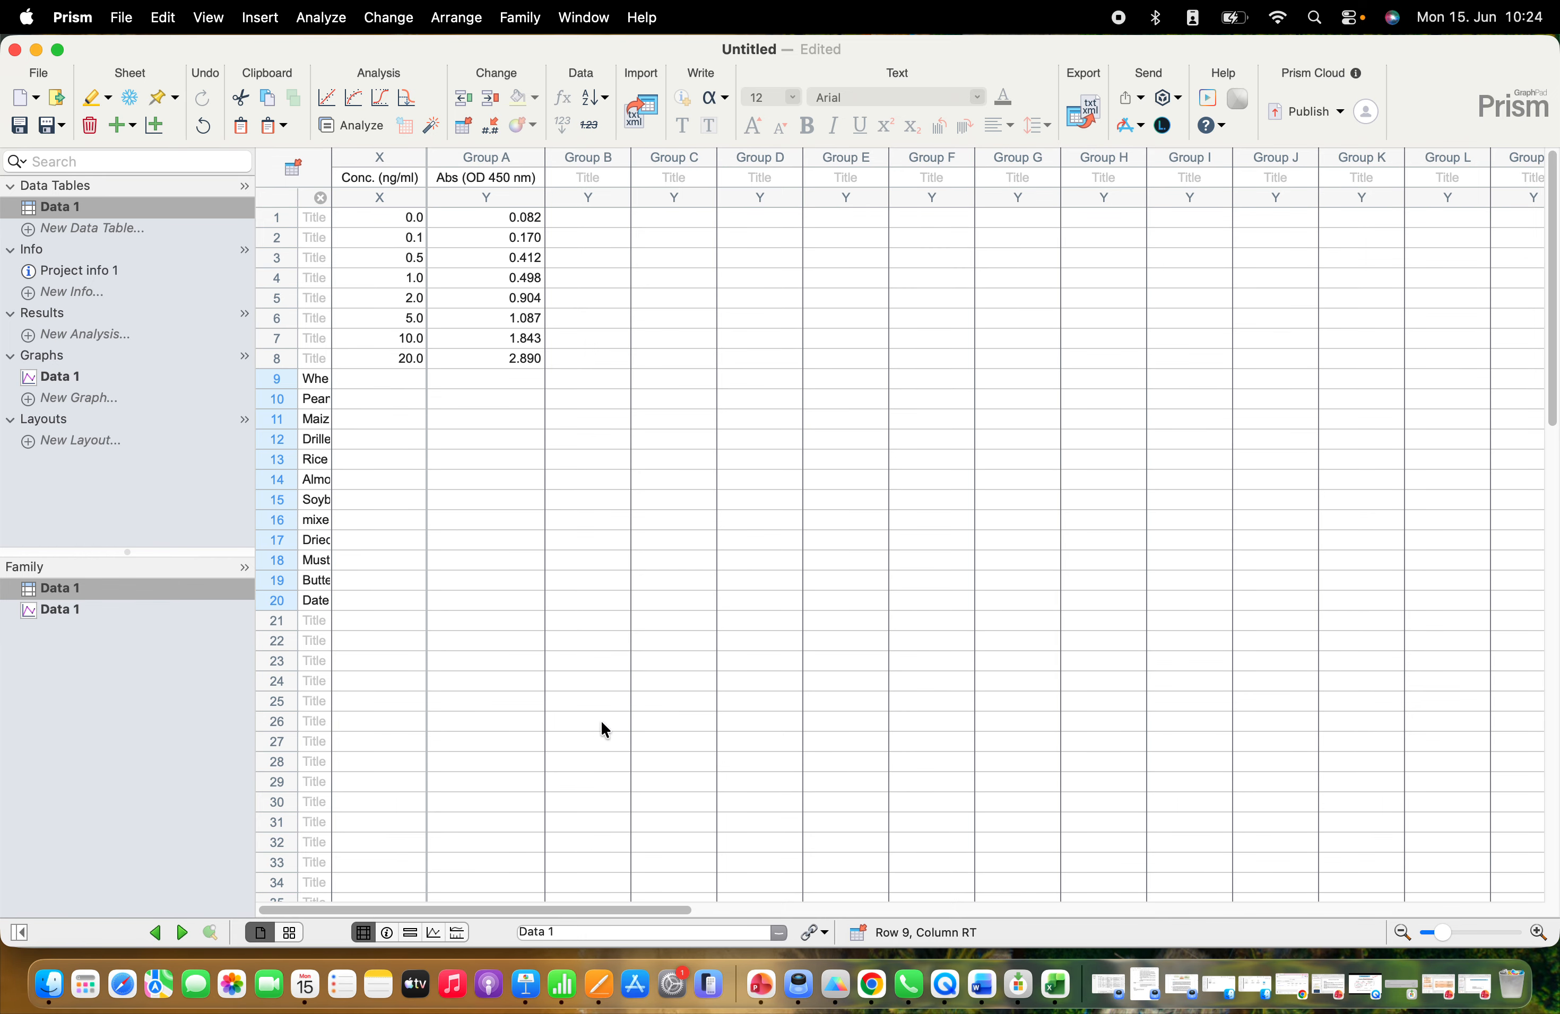
Copy the sample absorbances in I52:I63 from Excel into Prism's Group A column starting at row 9
left_click(1044, 980)
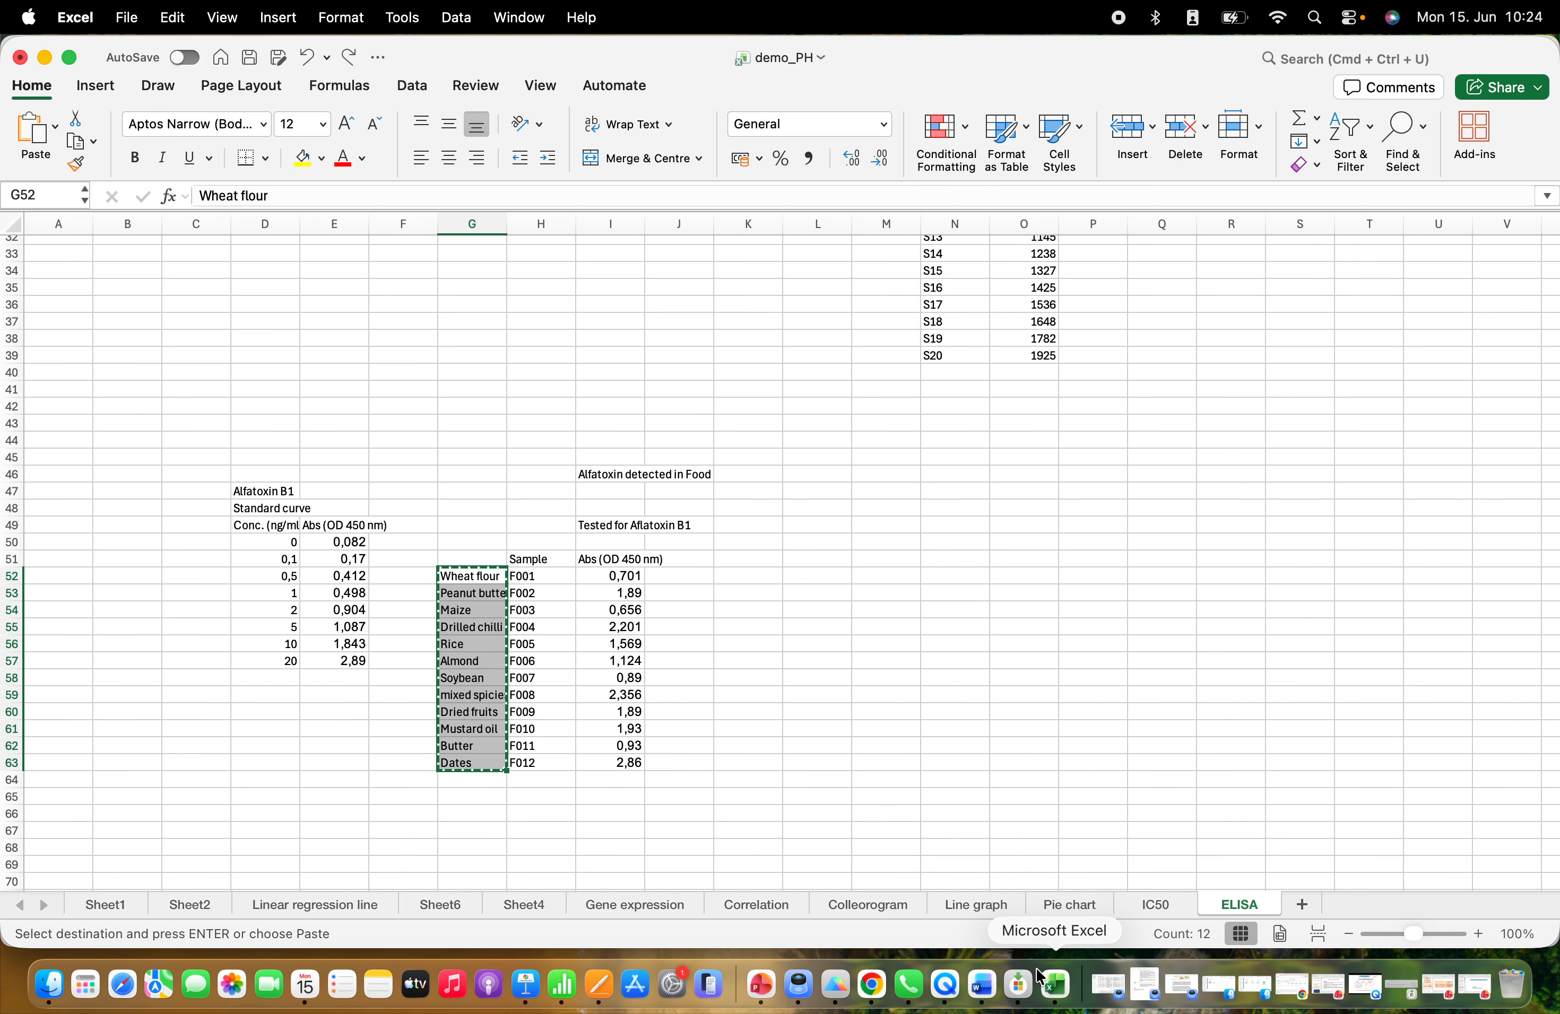
left_click(750, 678)
left_click(618, 581)
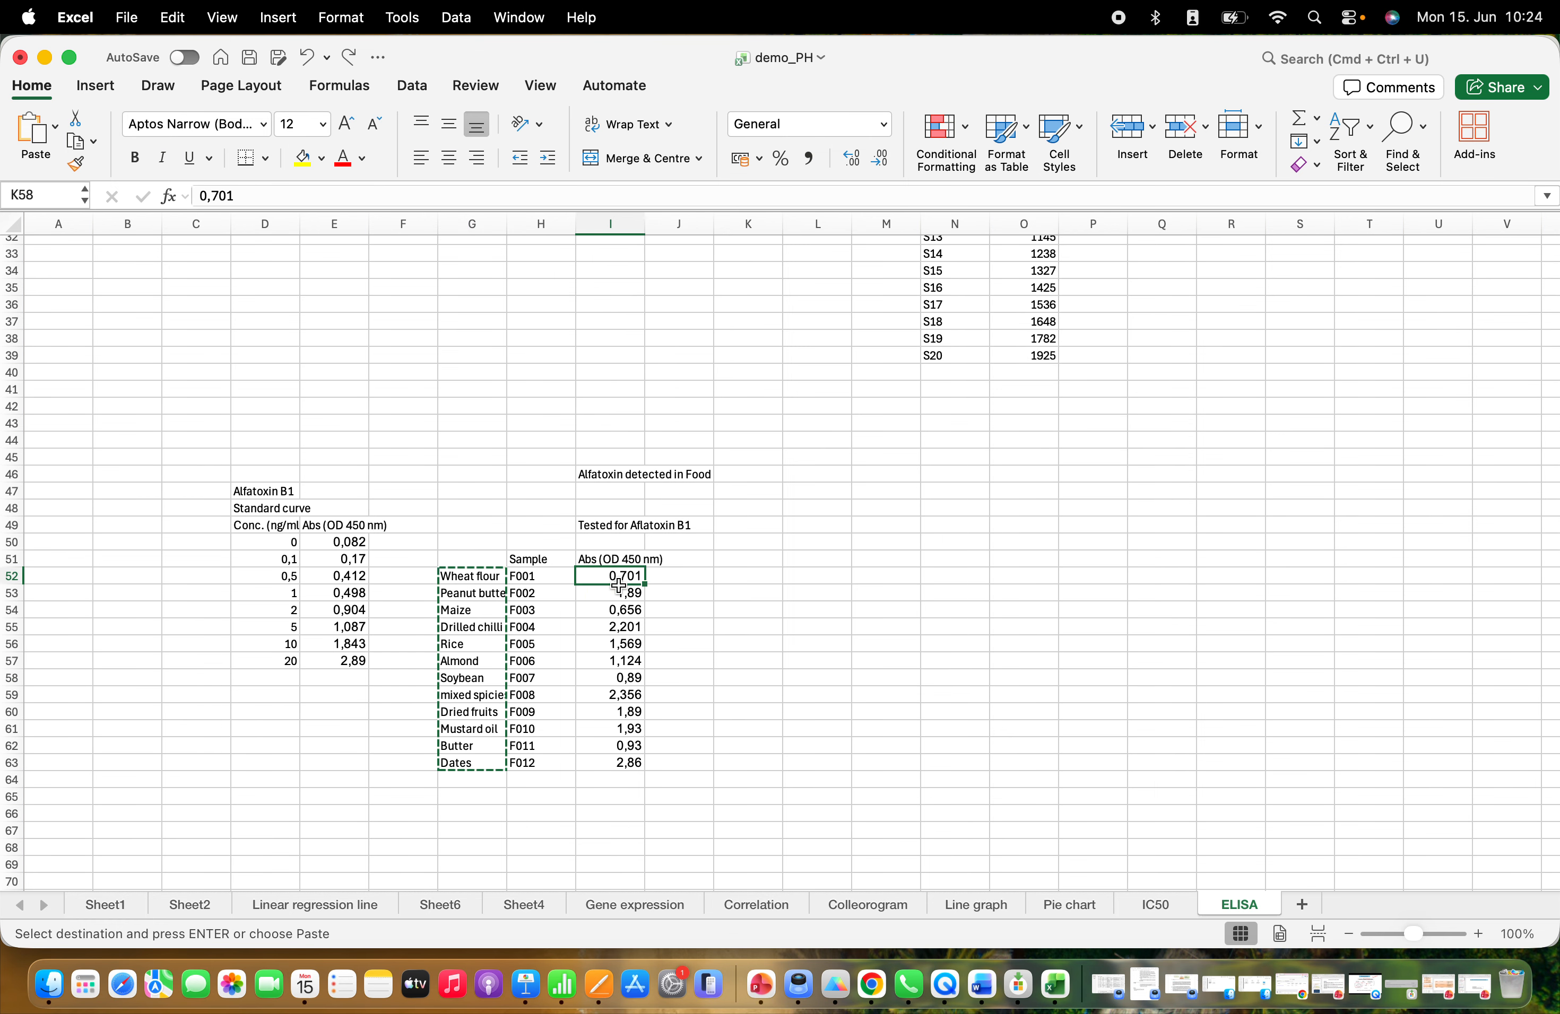
left_click_drag(618, 586, 629, 765)
key("super+c")
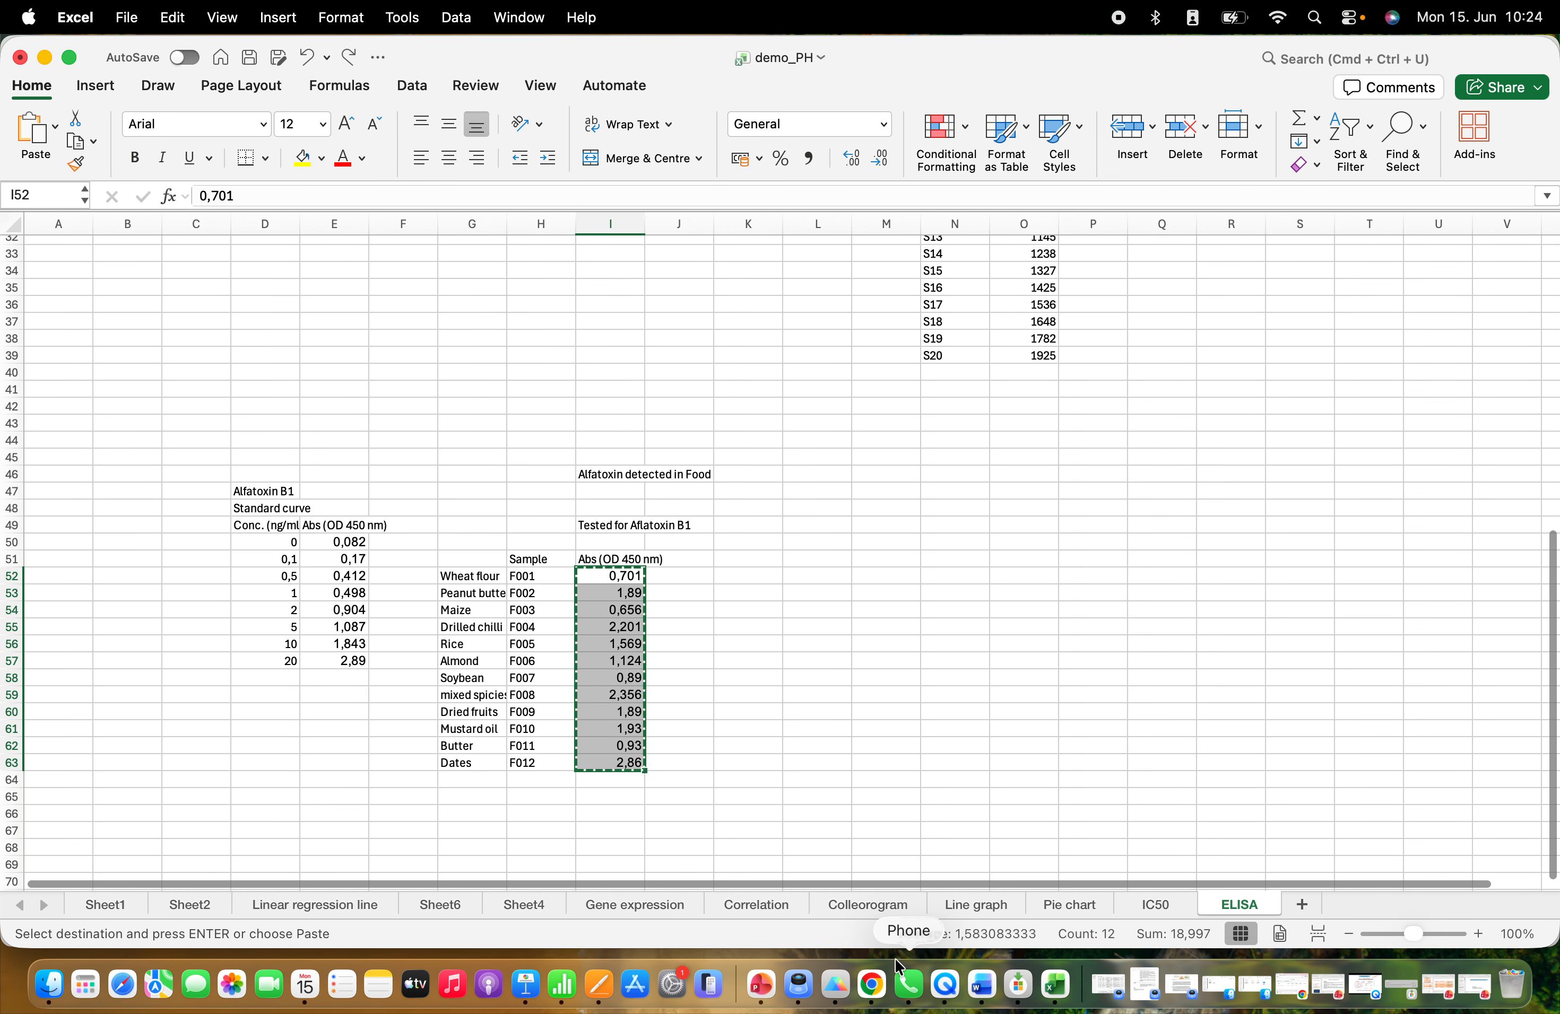
left_click(835, 984)
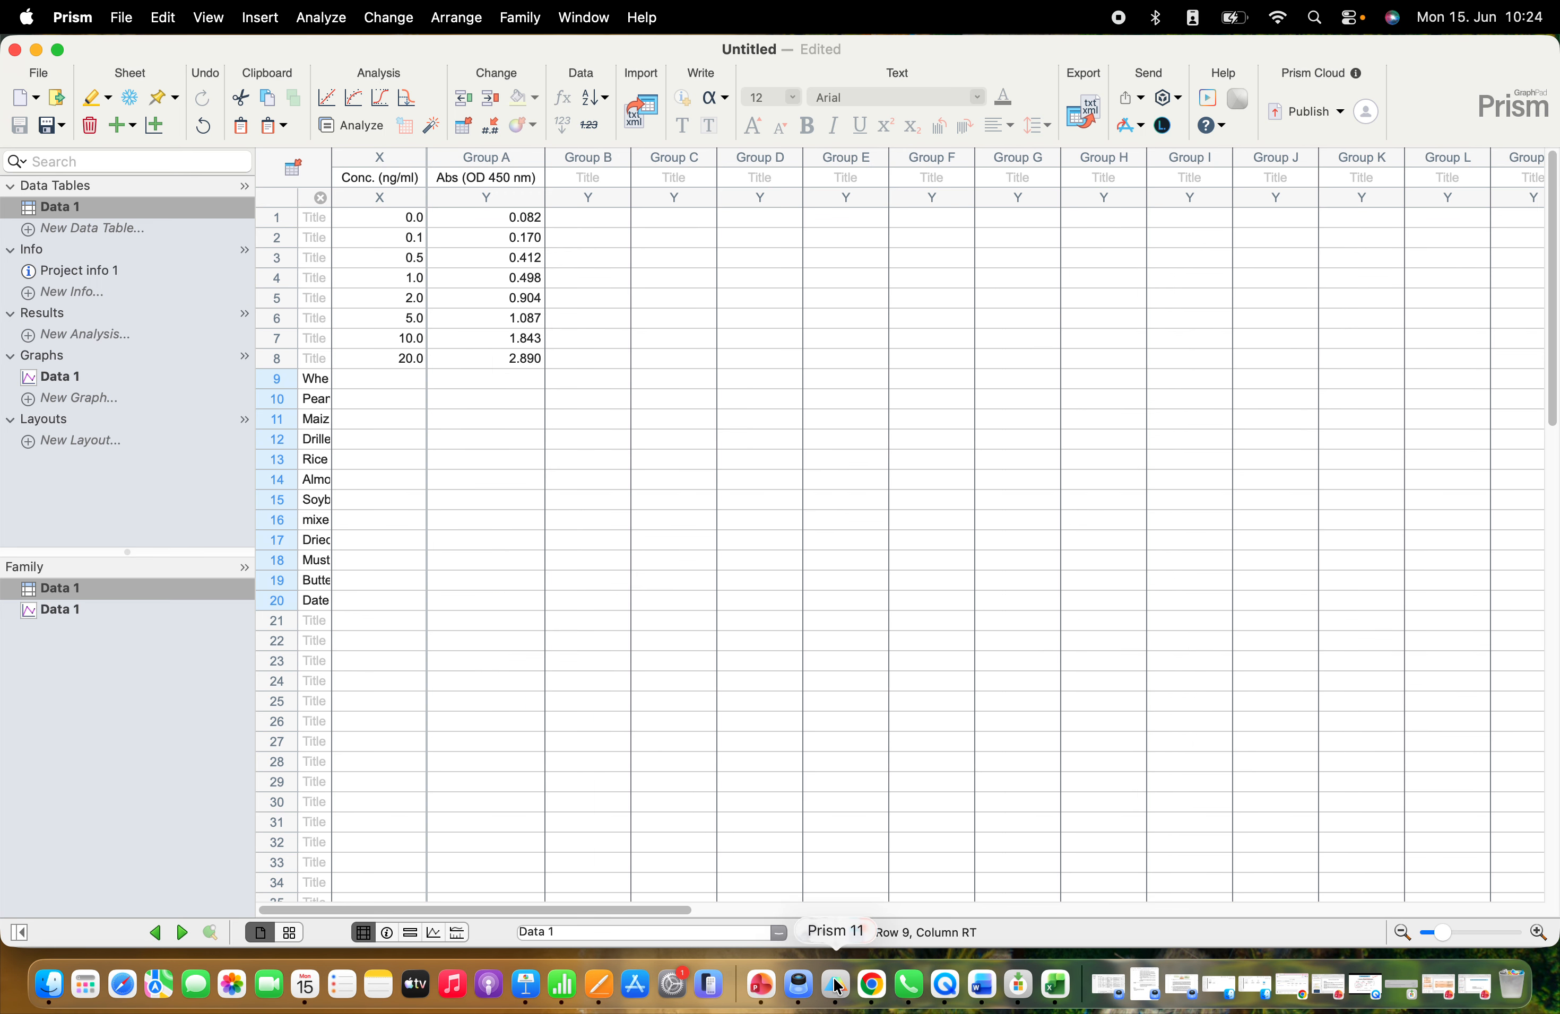
left_click(512, 381)
key("super+v")
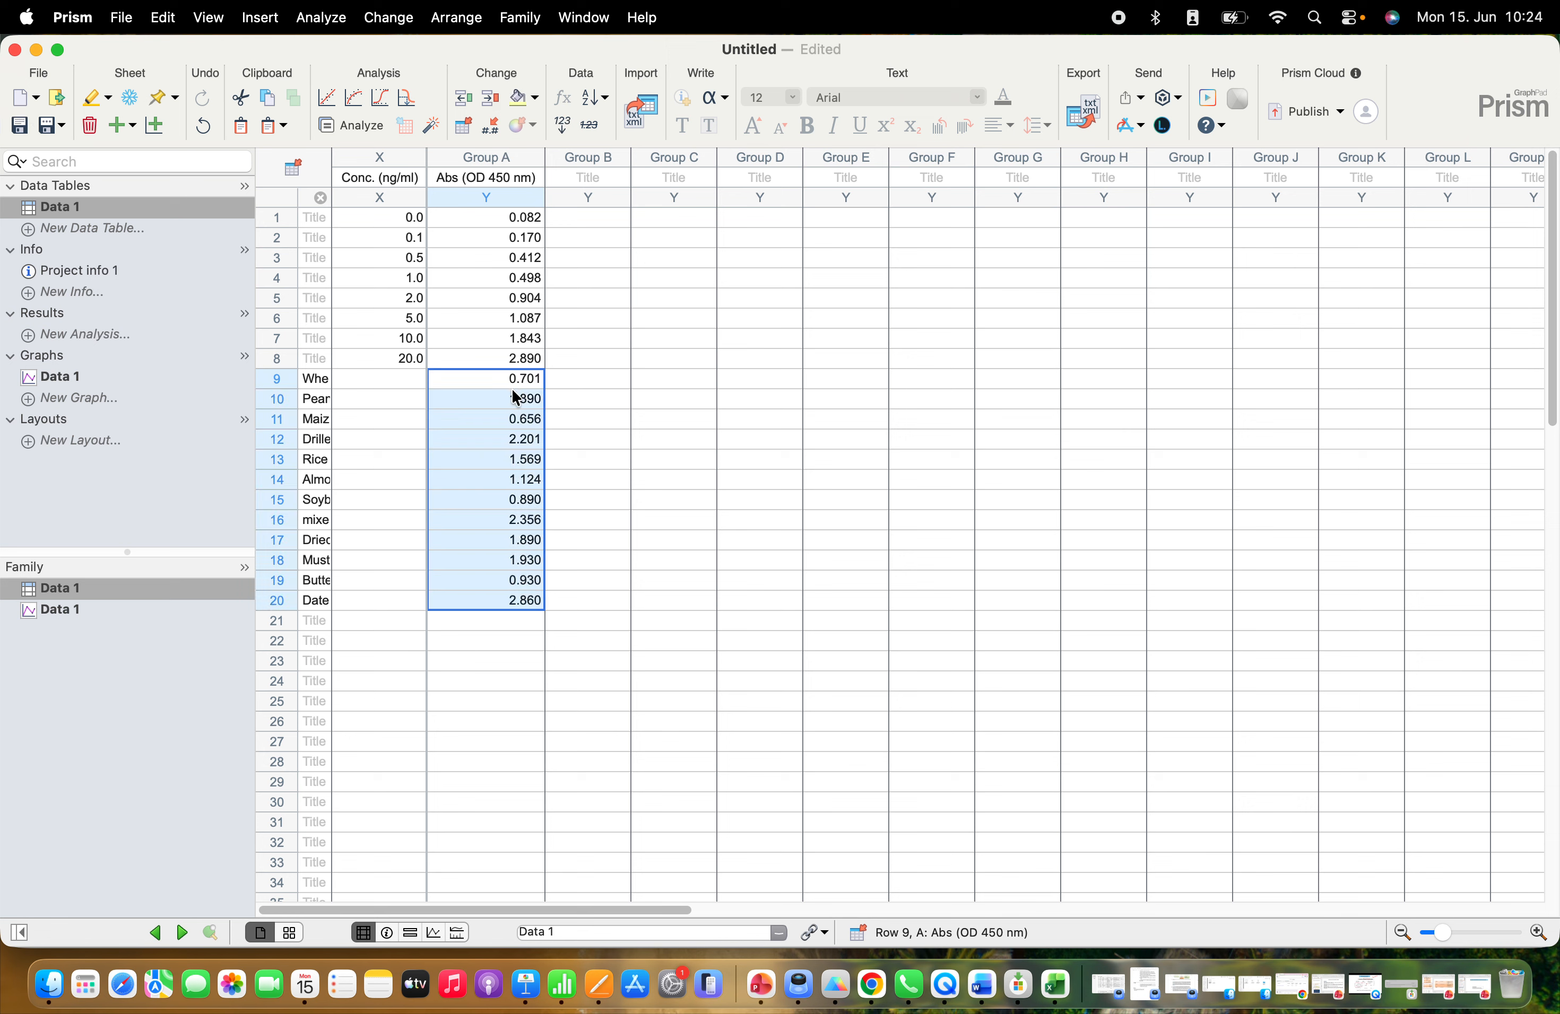
left_click(581, 434)
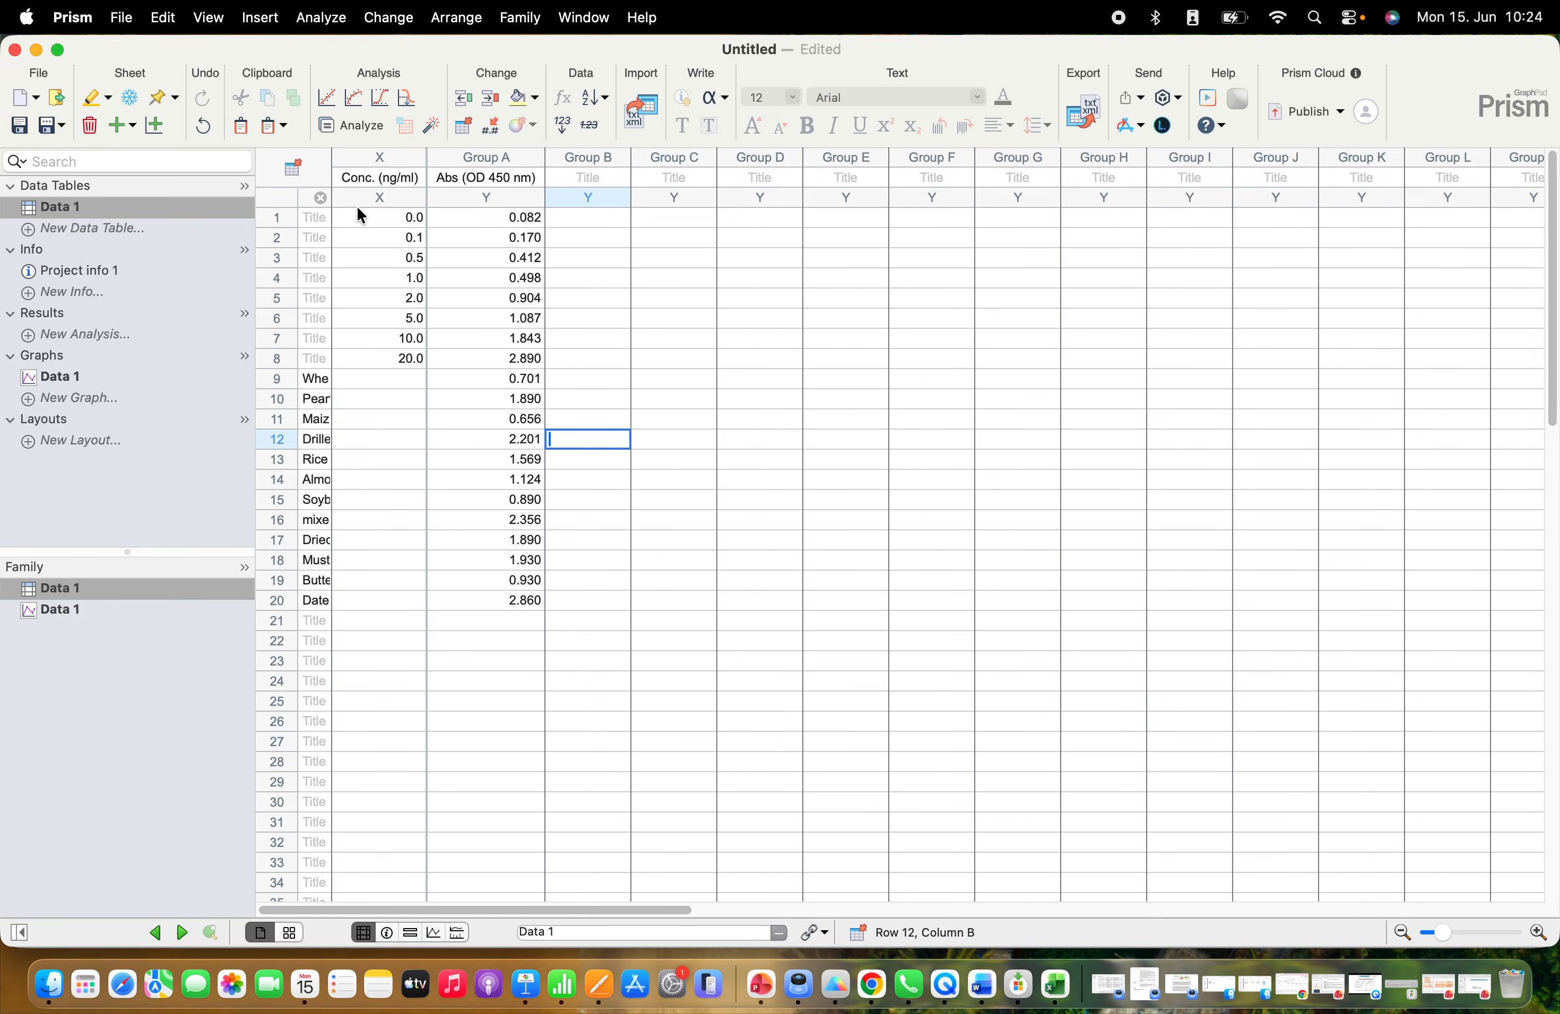
Interpolate the unknown samples from the standard curve using the Line model with the other settings left at default
left_click(406, 101)
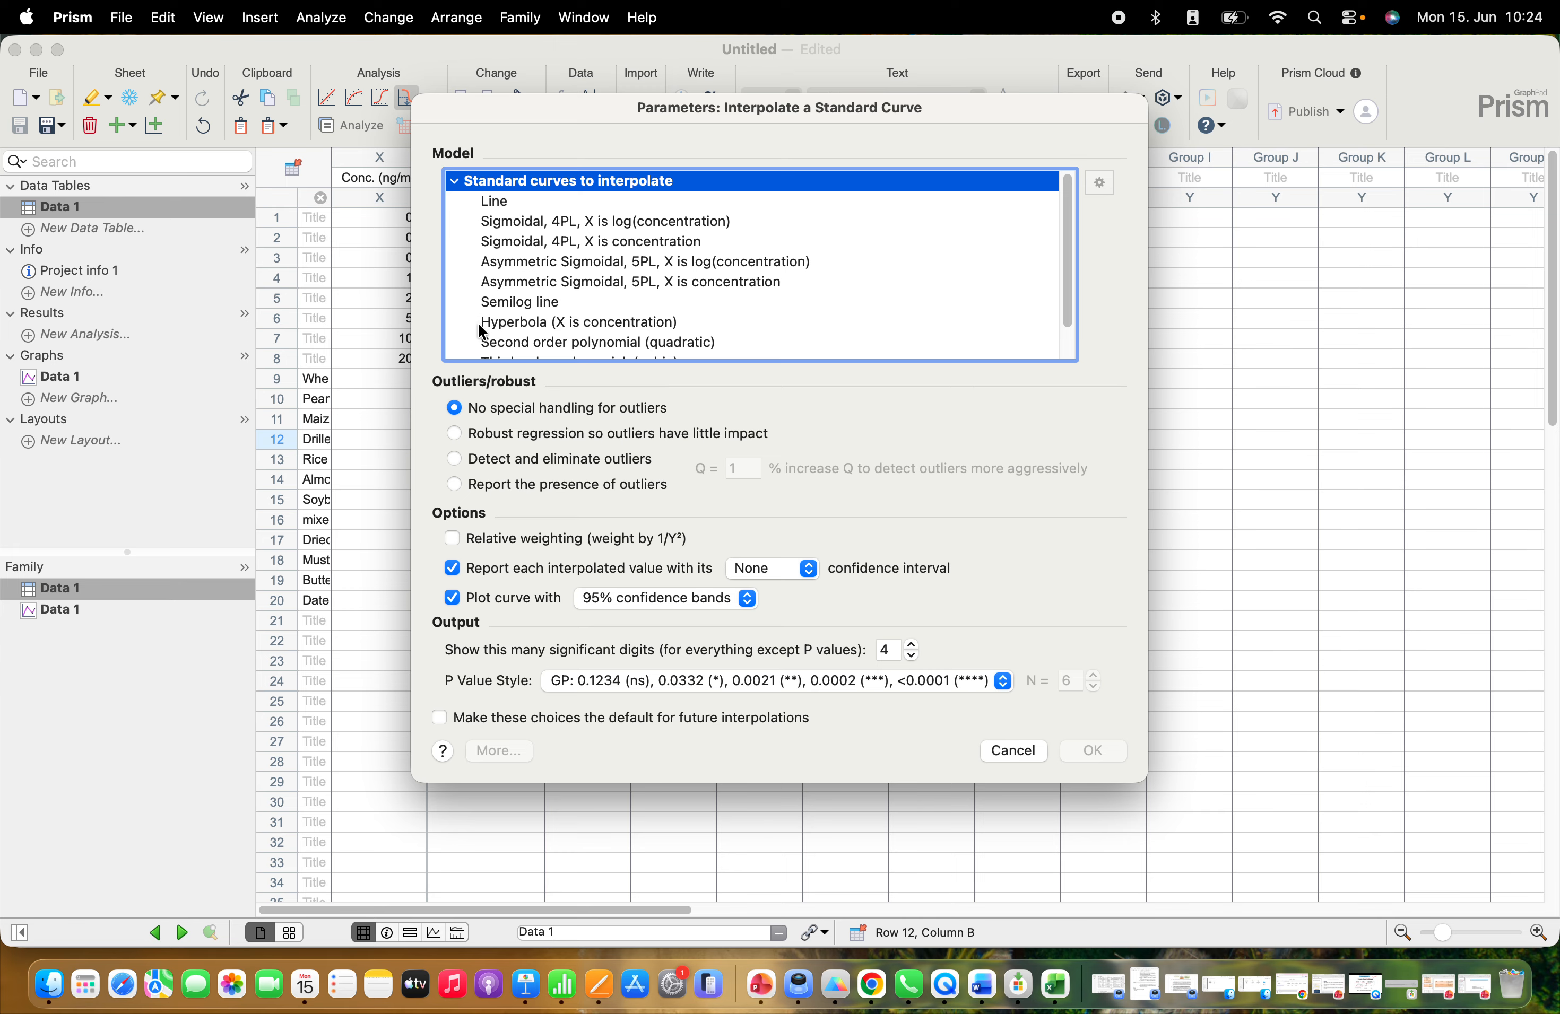
scroll(491, 327, "down", 1)
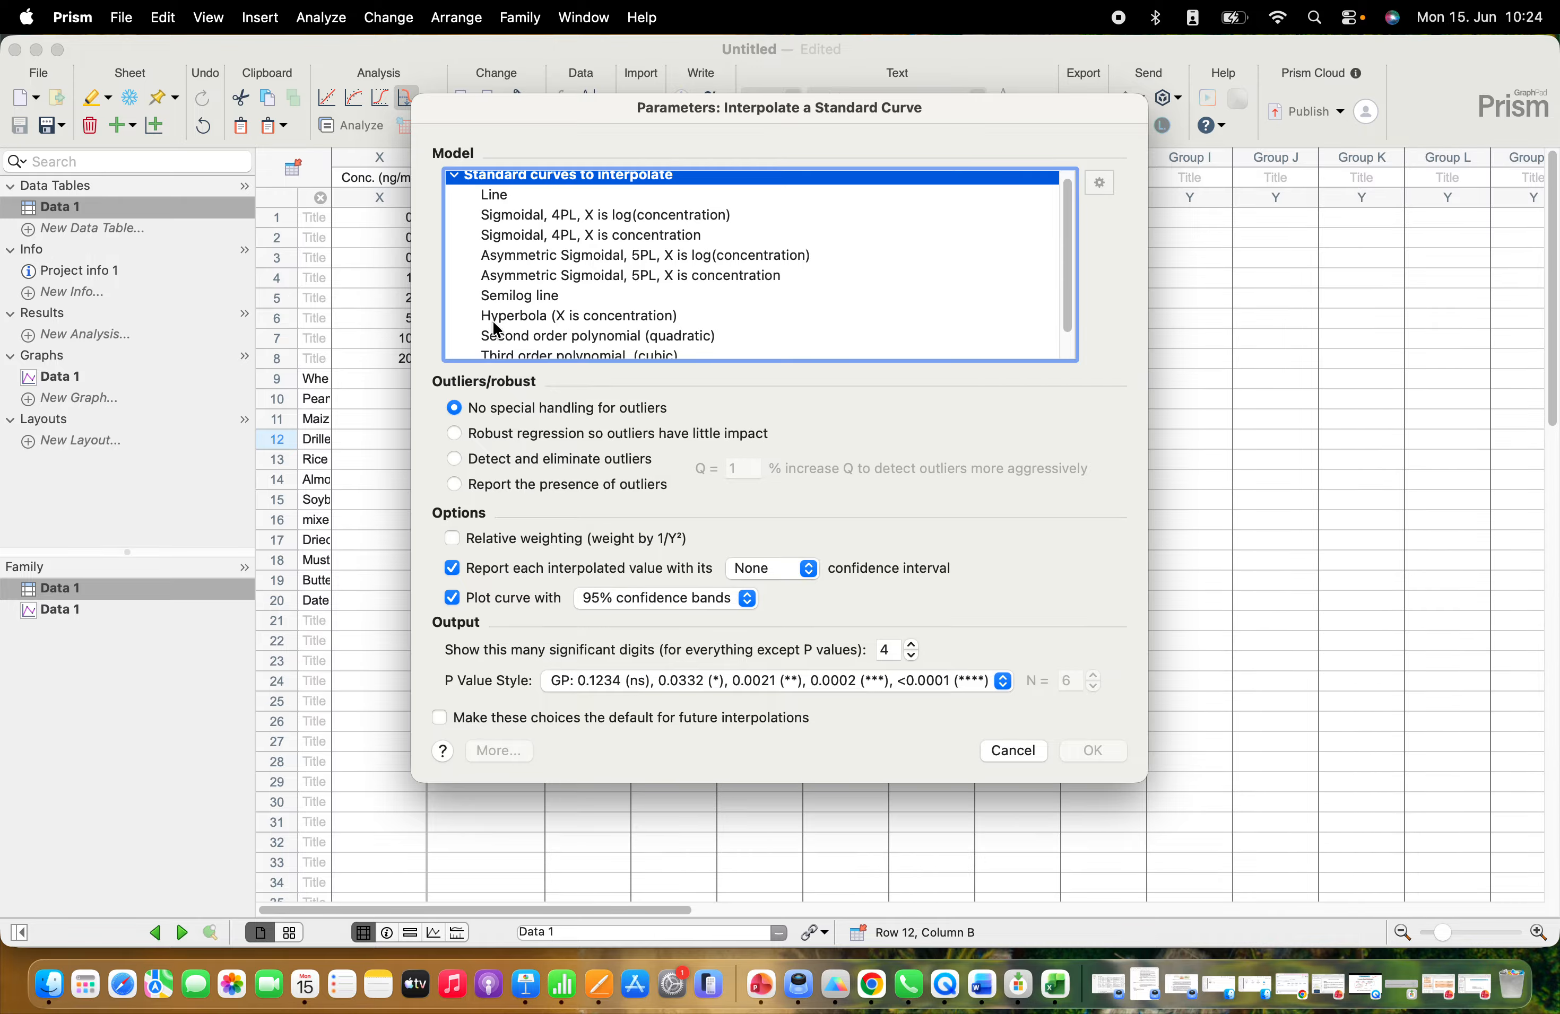
scroll(495, 327, "down", 1)
scroll(492, 321, "up", 1)
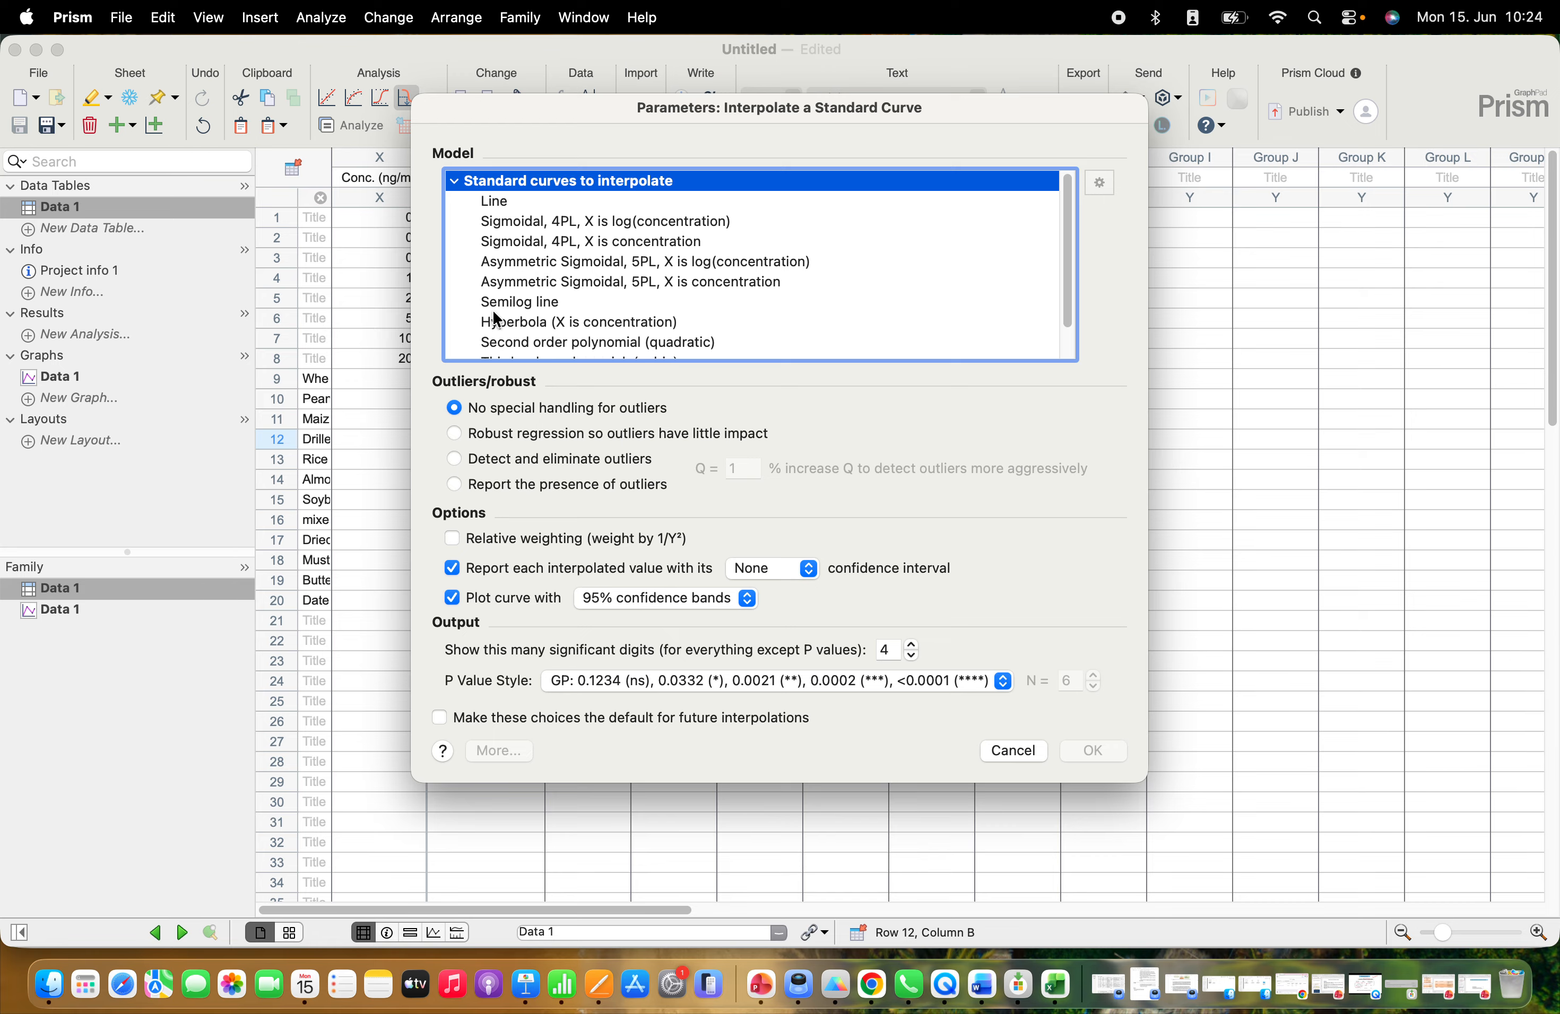
left_click(494, 201)
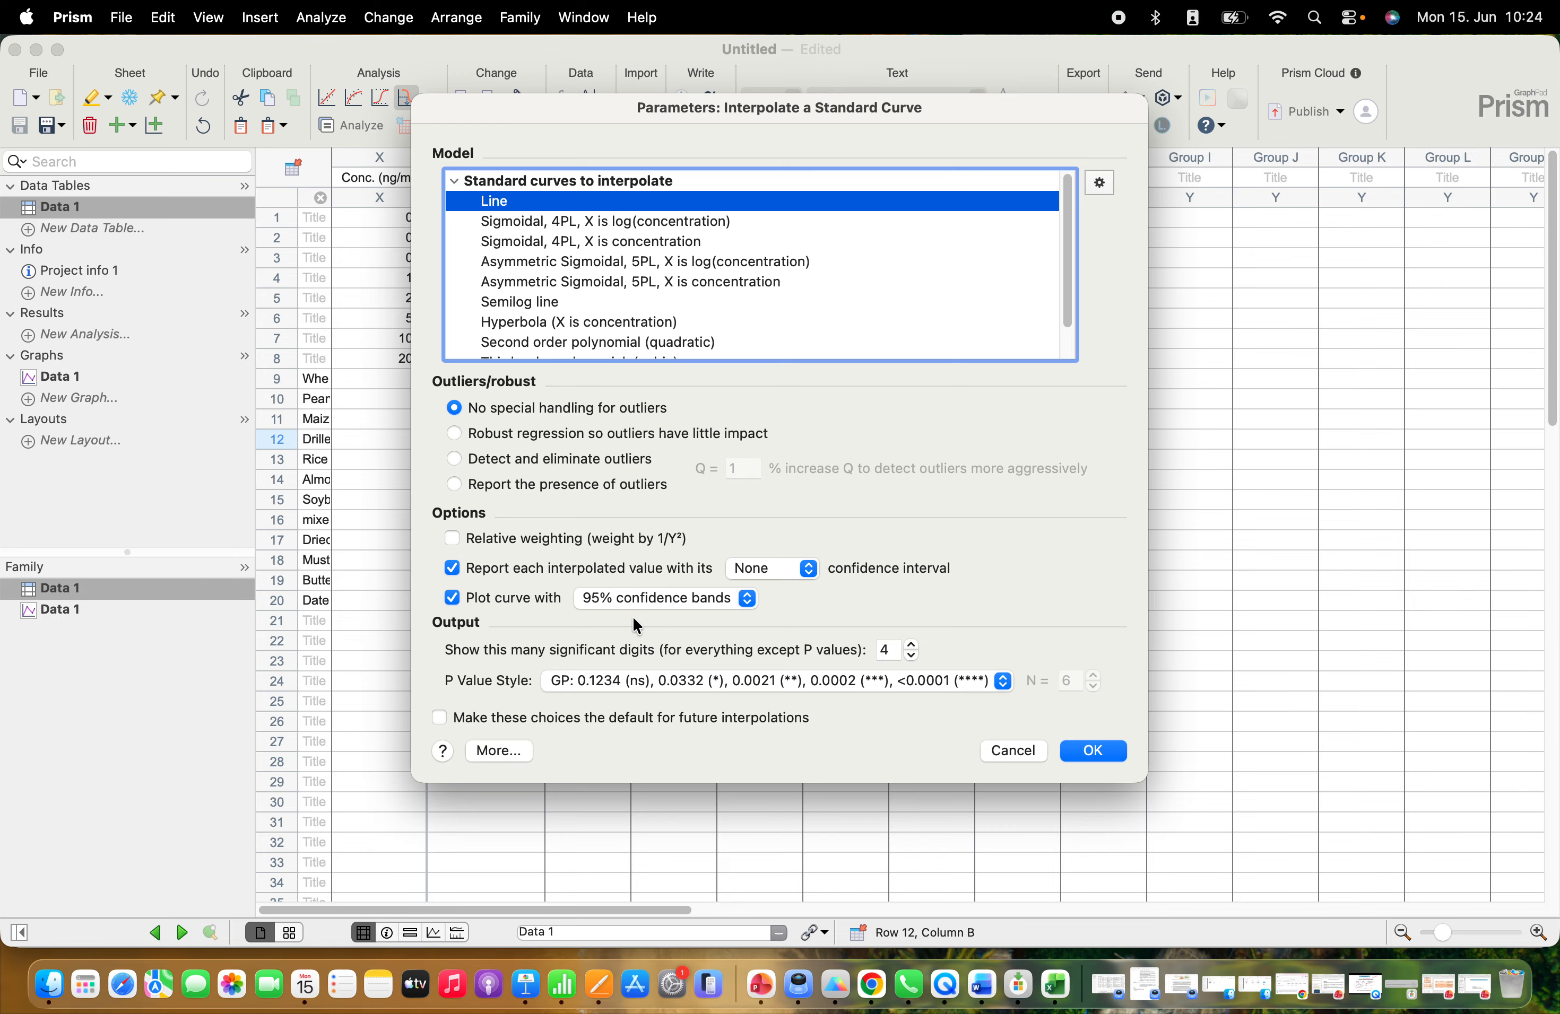
left_click(1088, 749)
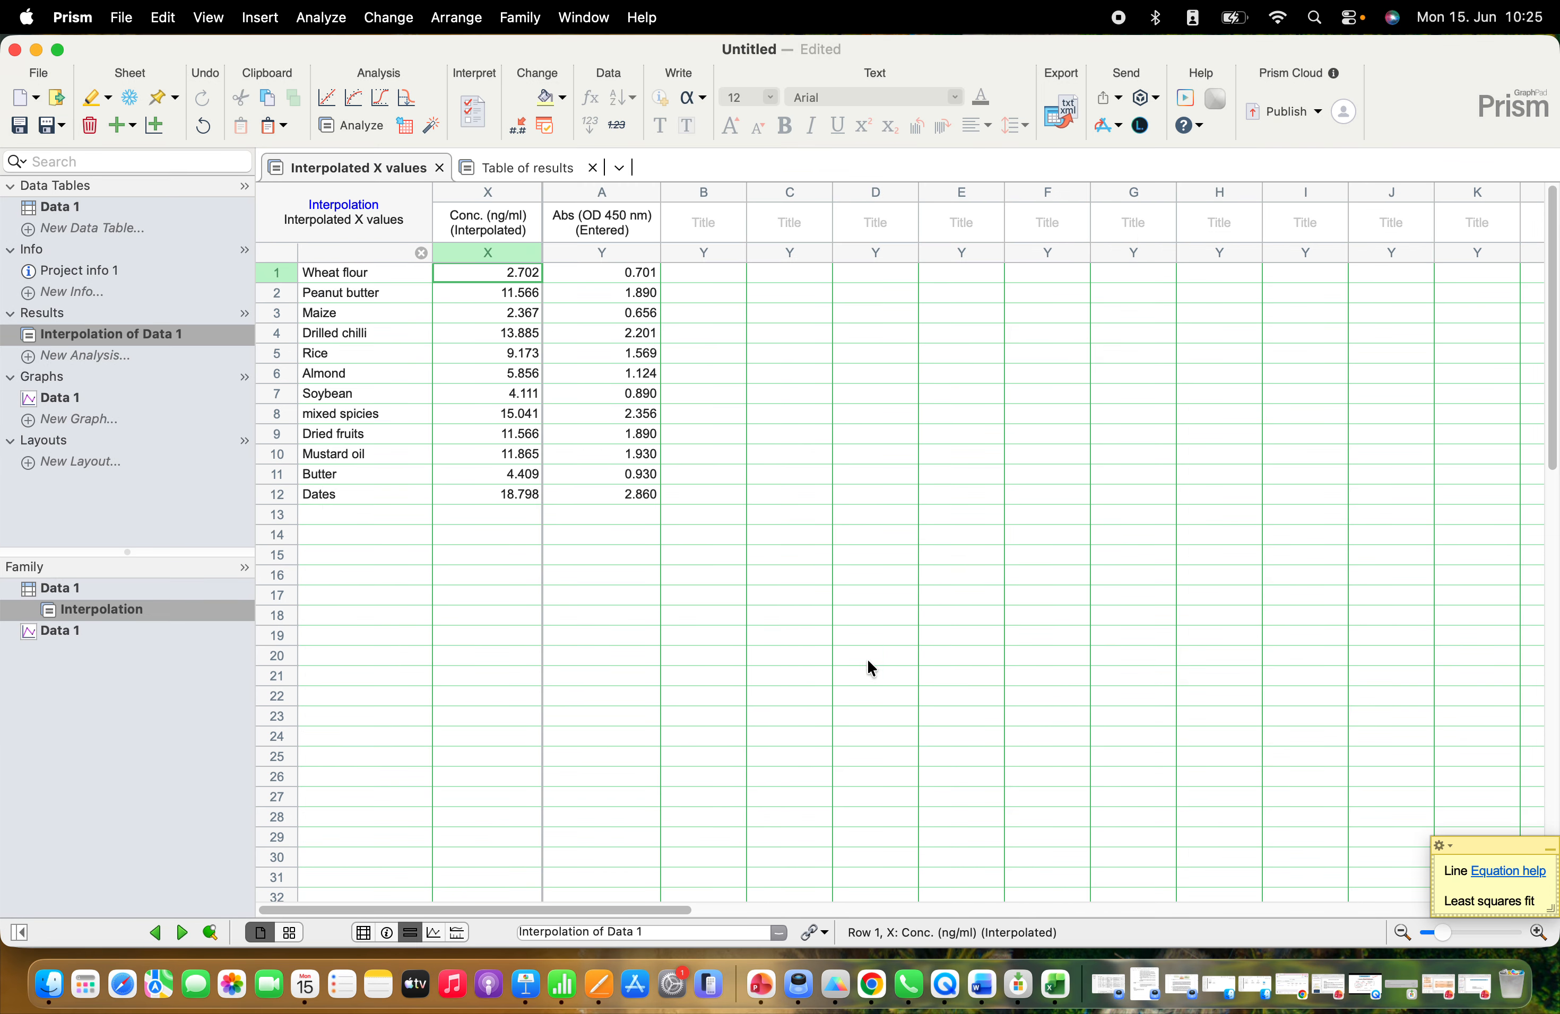
Review the food sample names and their interpolated concentrations in the results table
left_click(721, 596)
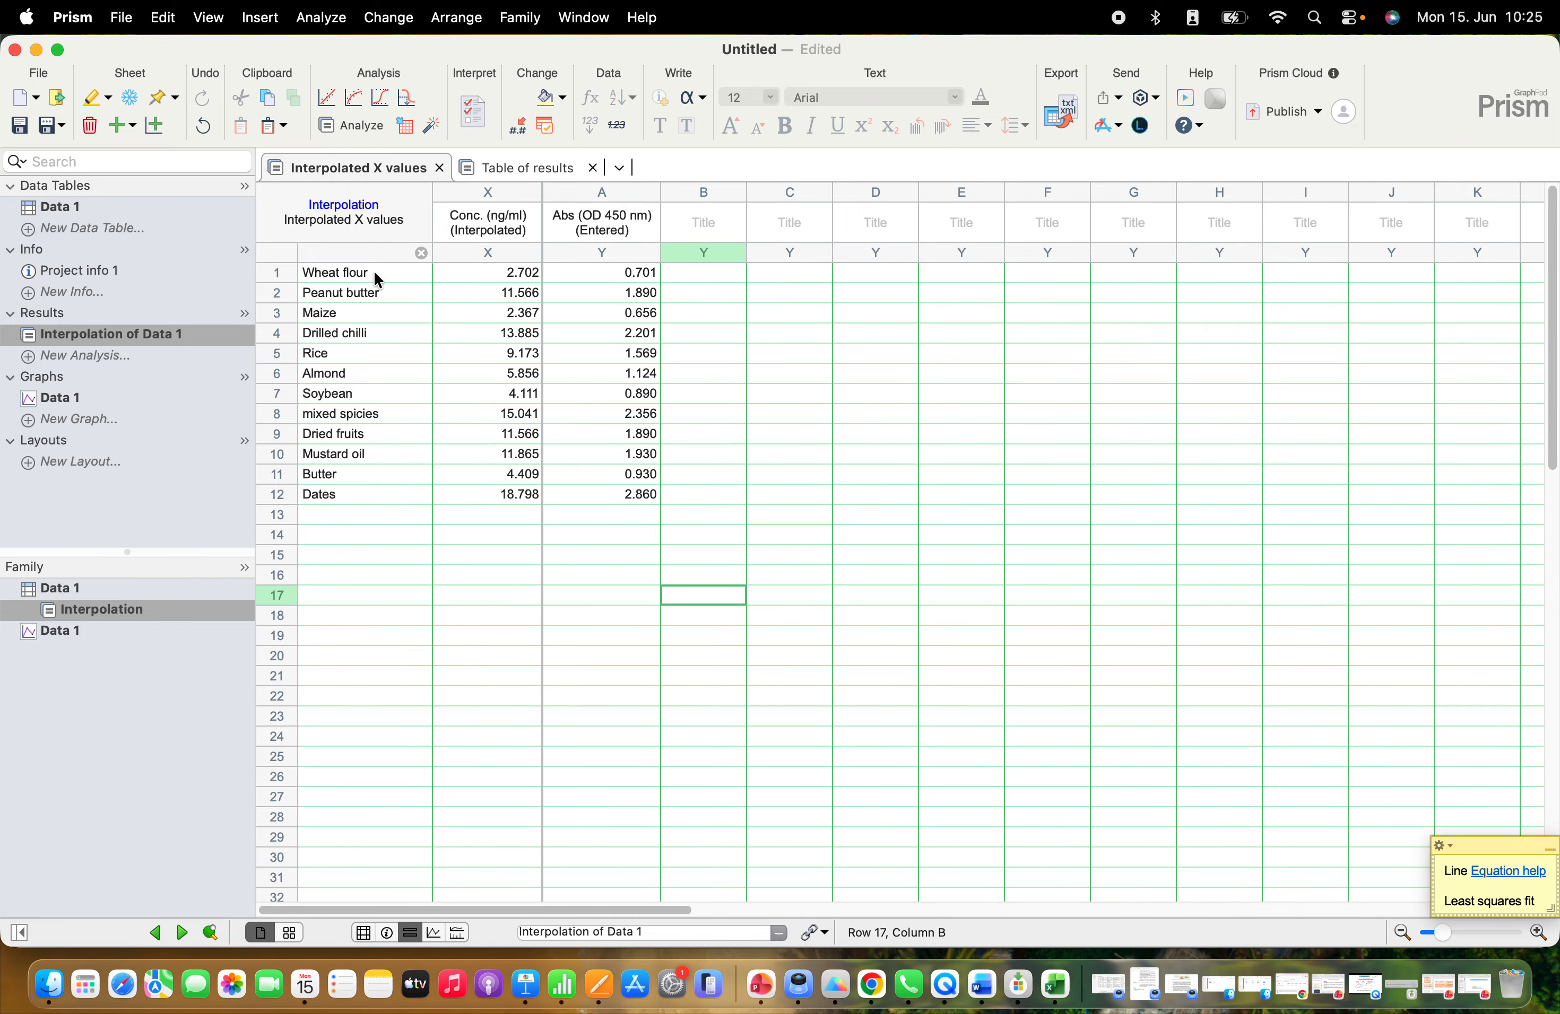
left_click_drag(374, 271, 365, 495)
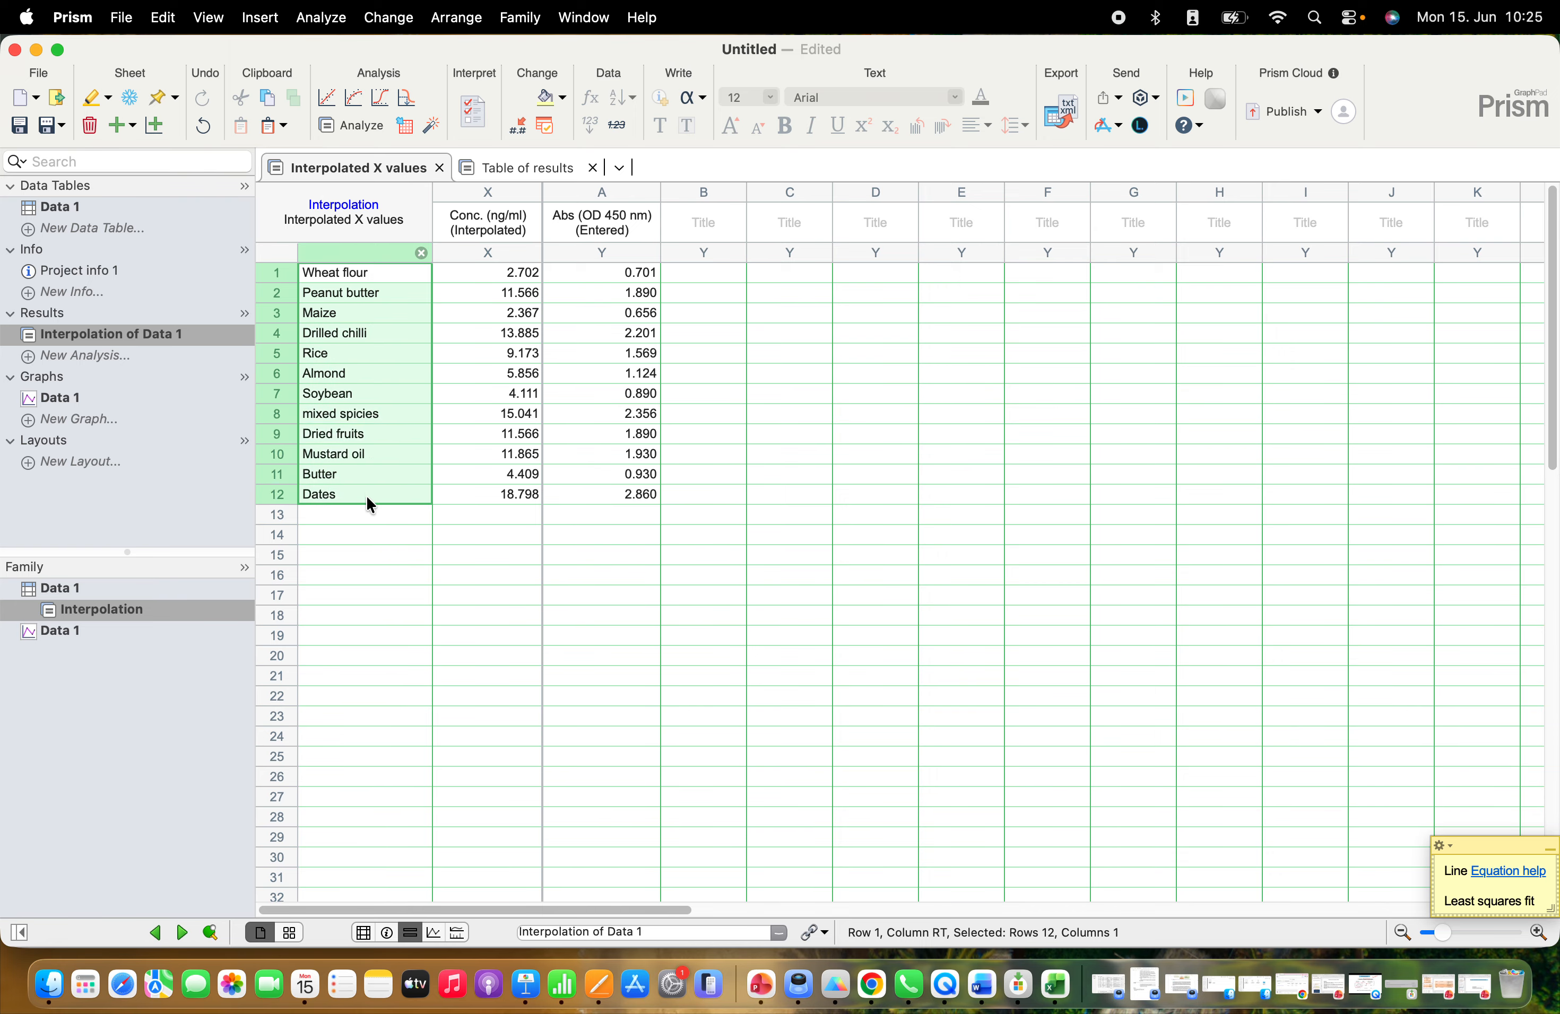
left_click(480, 526)
left_click_drag(515, 273, 520, 493)
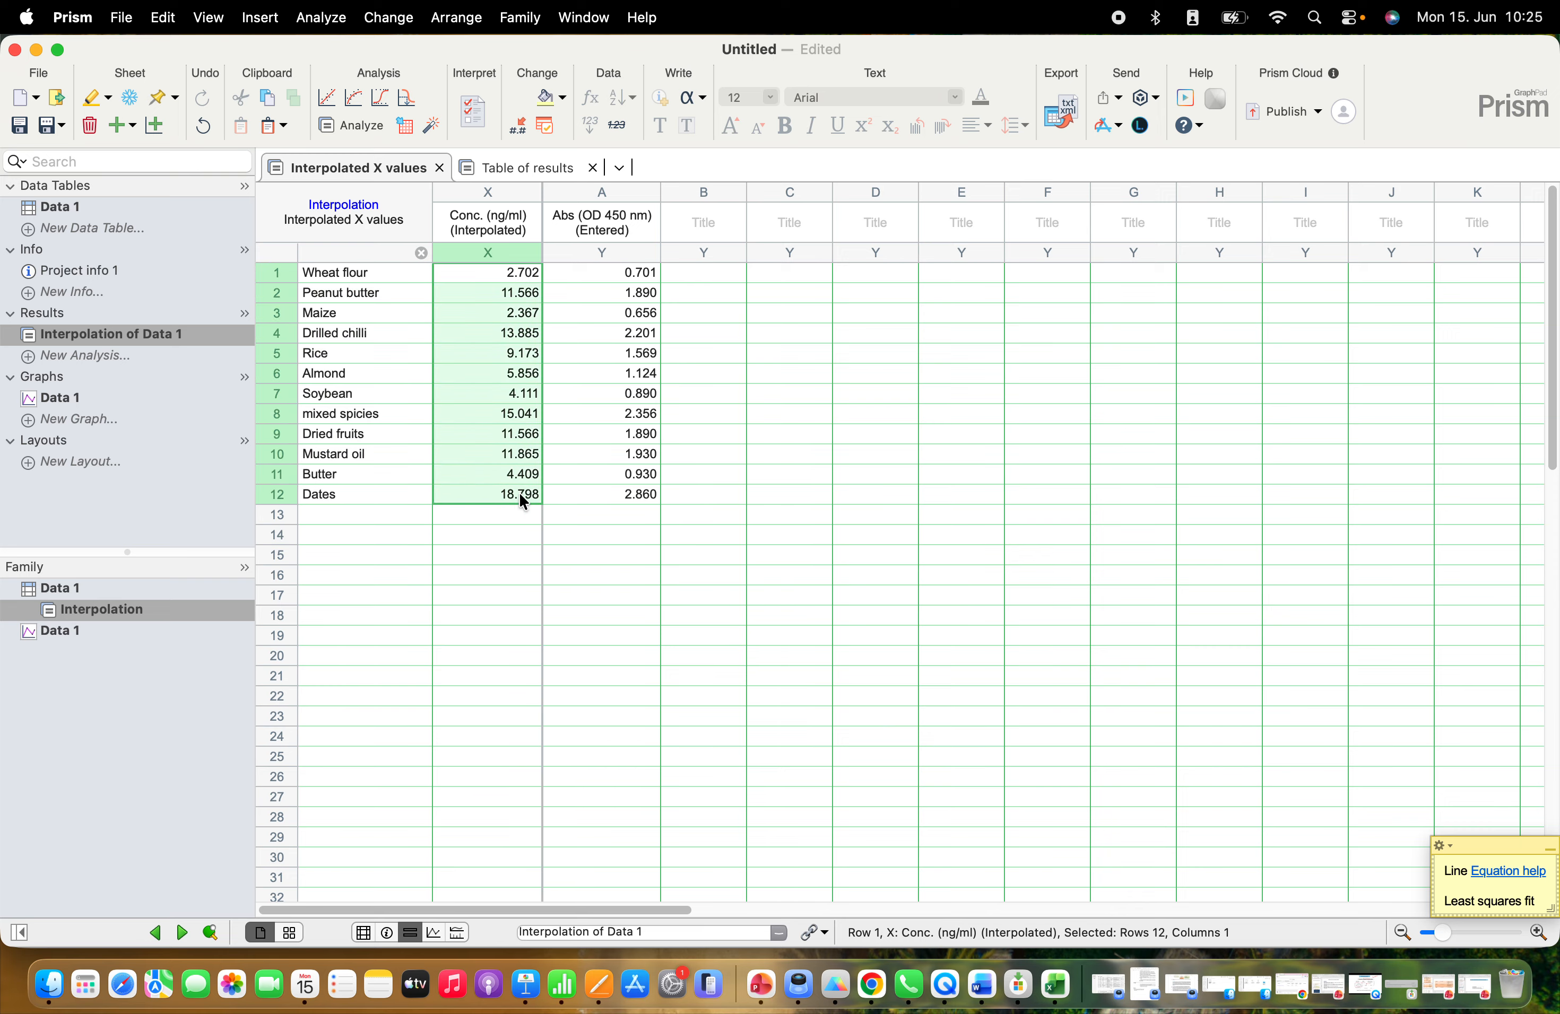
left_click(574, 557)
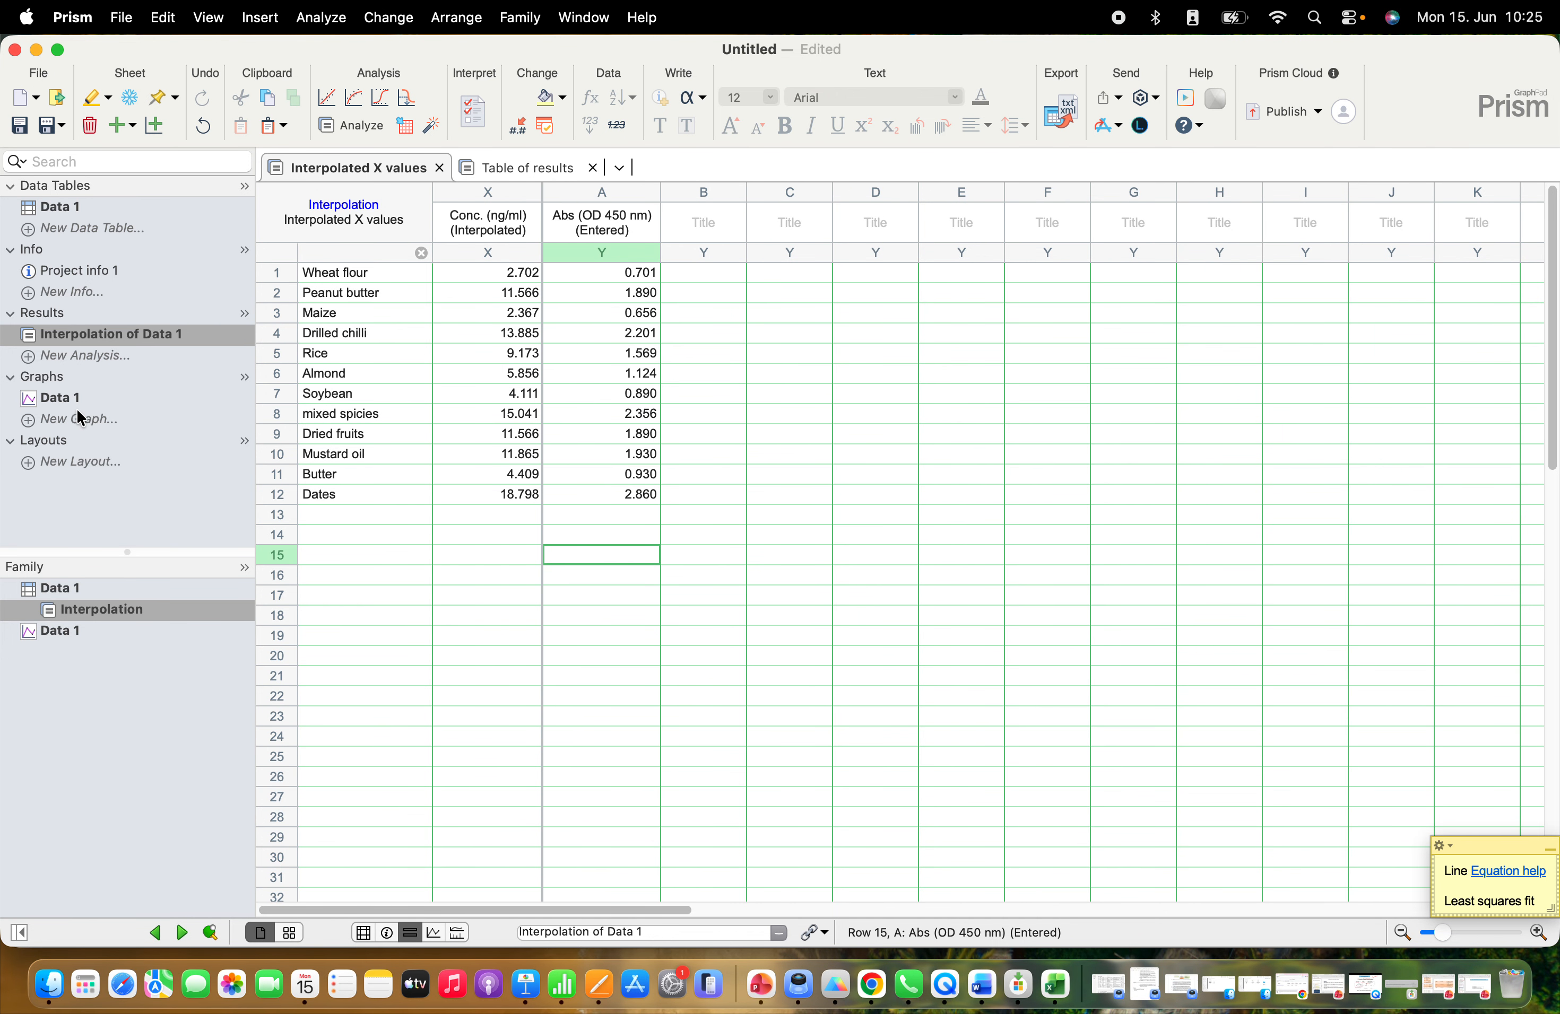
Open the Data 1 graph with the offered XY graph type, and set the interpolation curve's appearance to Mean only
left_click(66, 400)
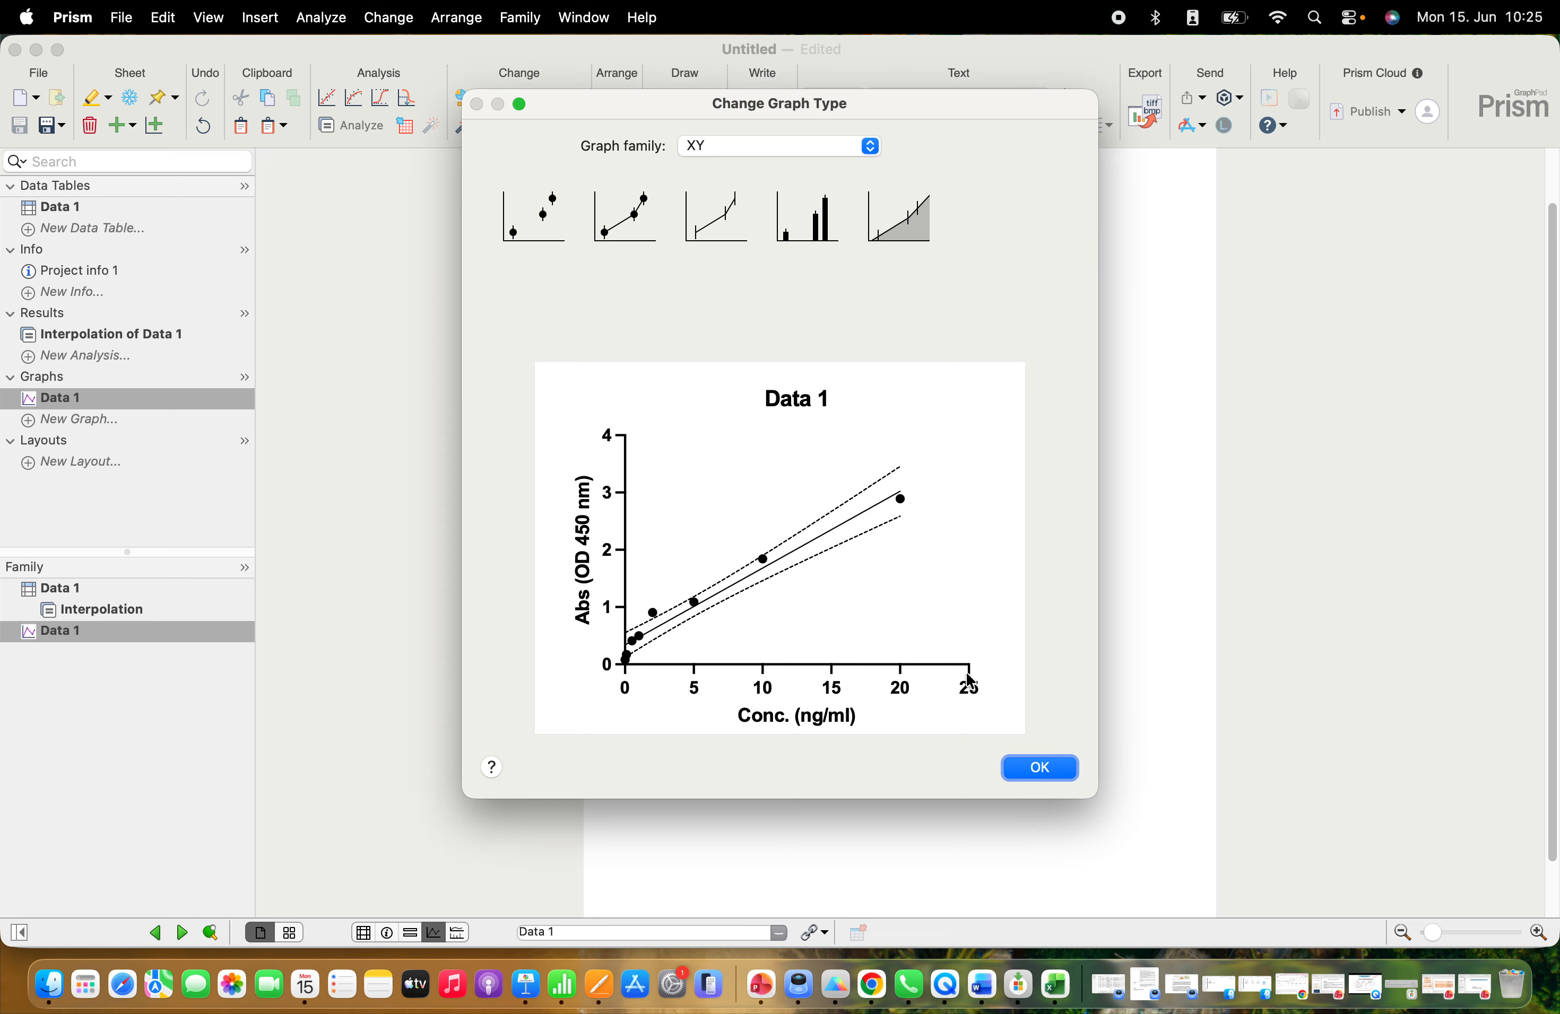
left_click(1036, 766)
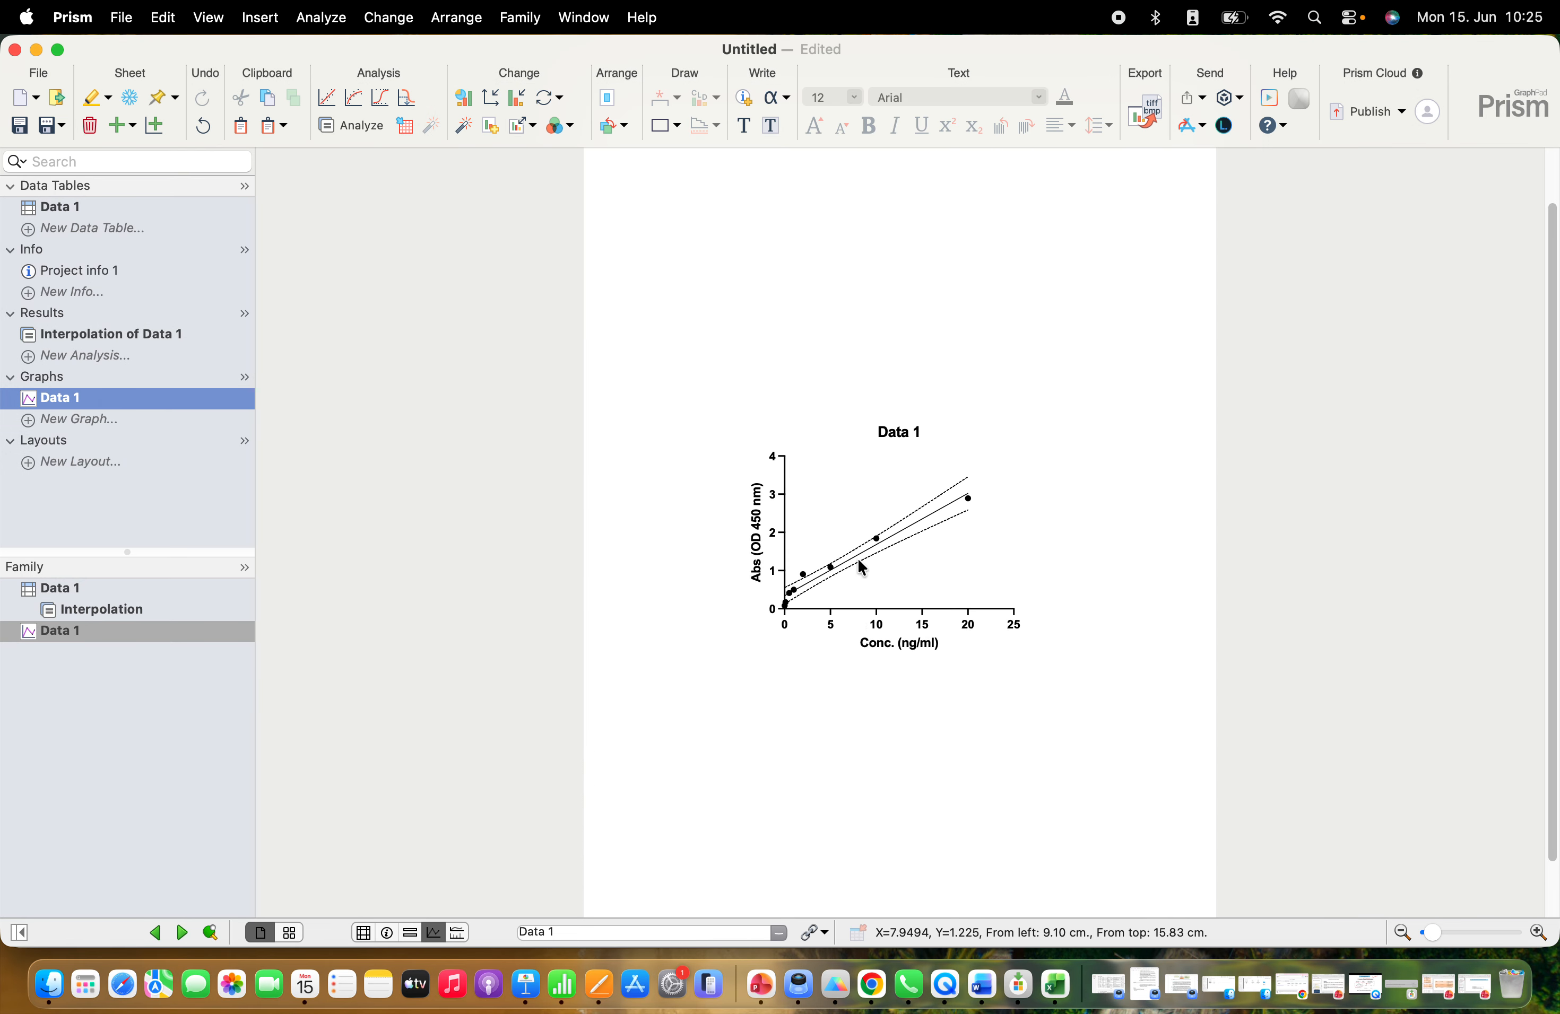
double_click(865, 546)
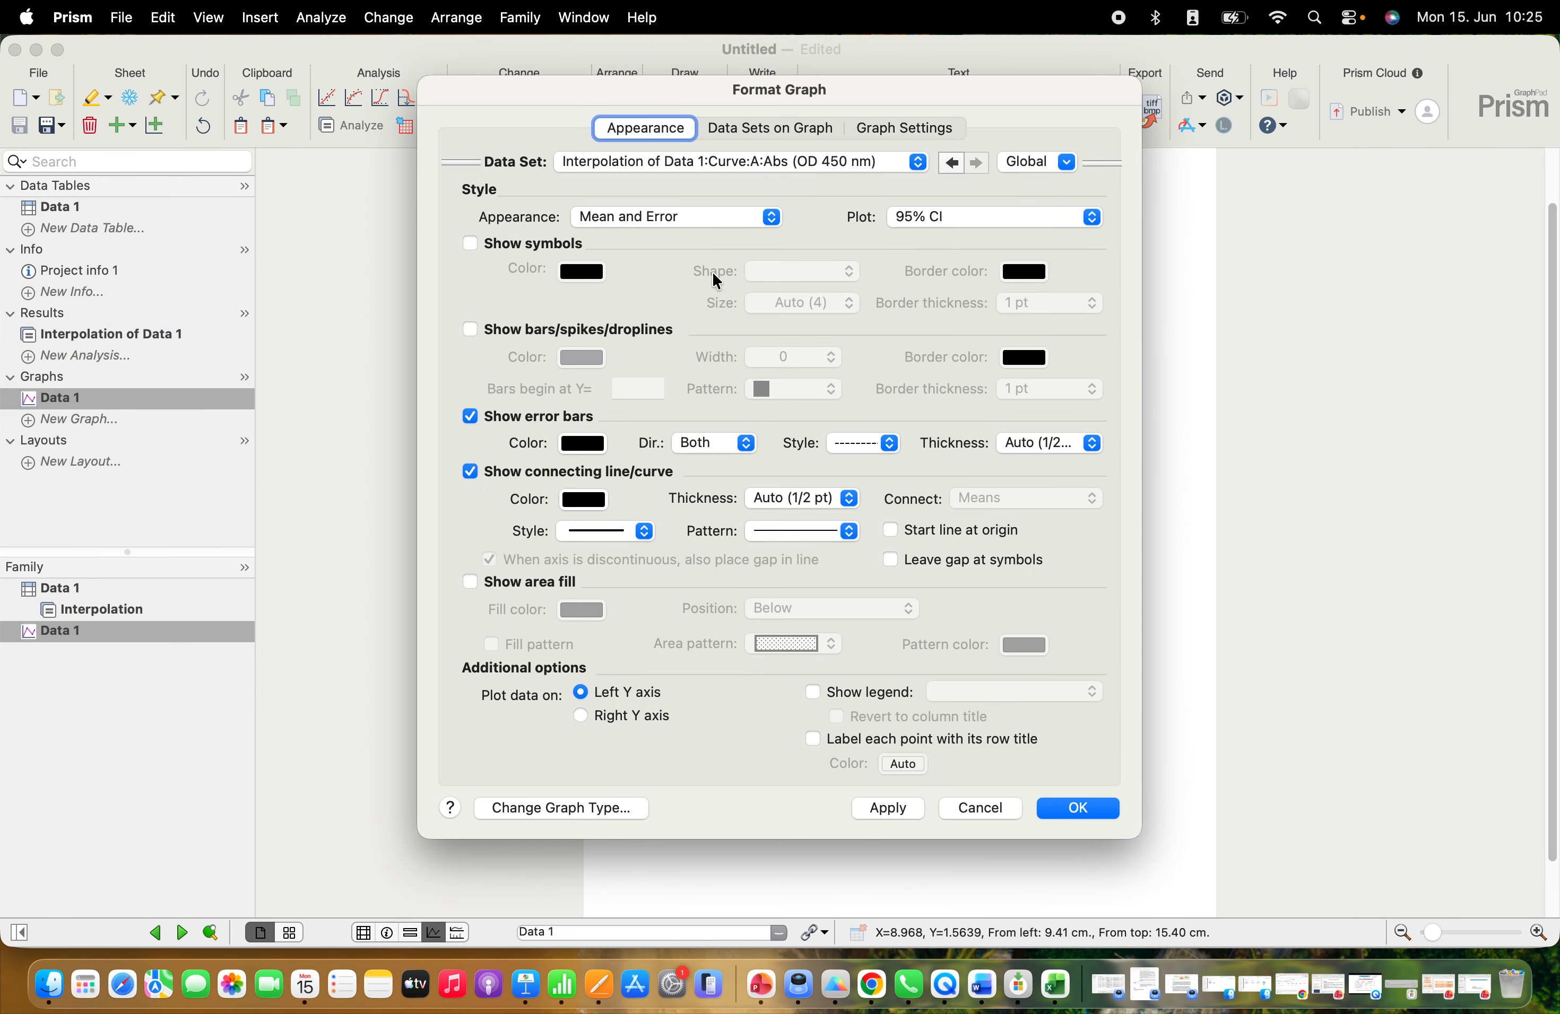
left_click(701, 222)
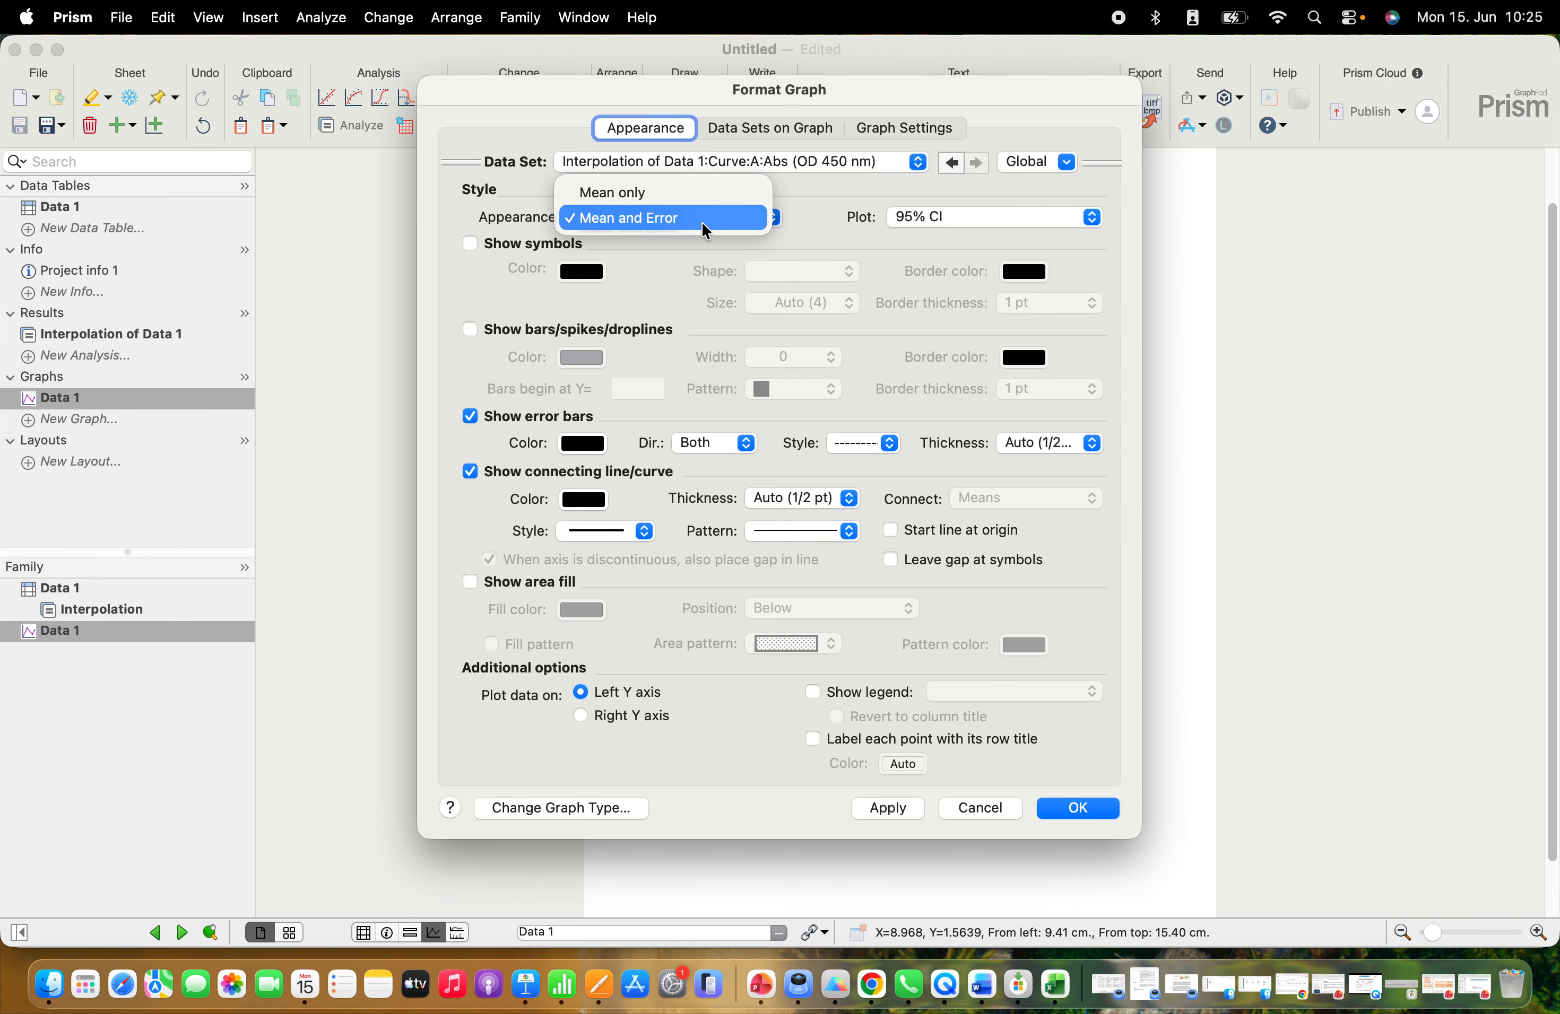
left_click(676, 195)
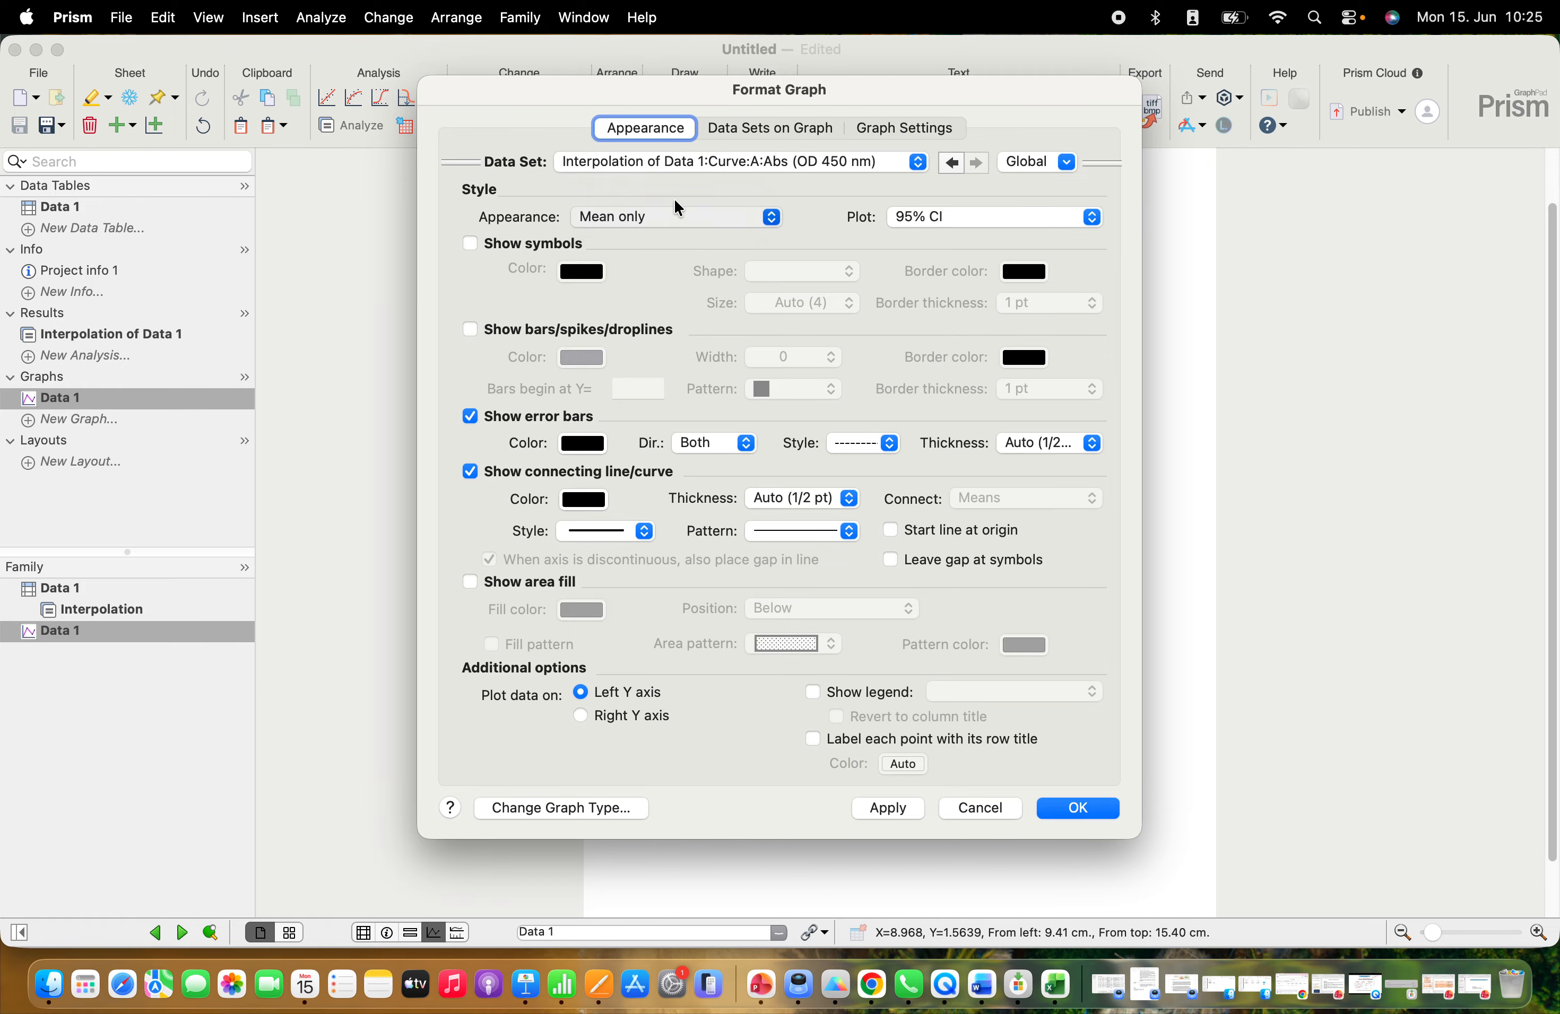
left_click(1068, 810)
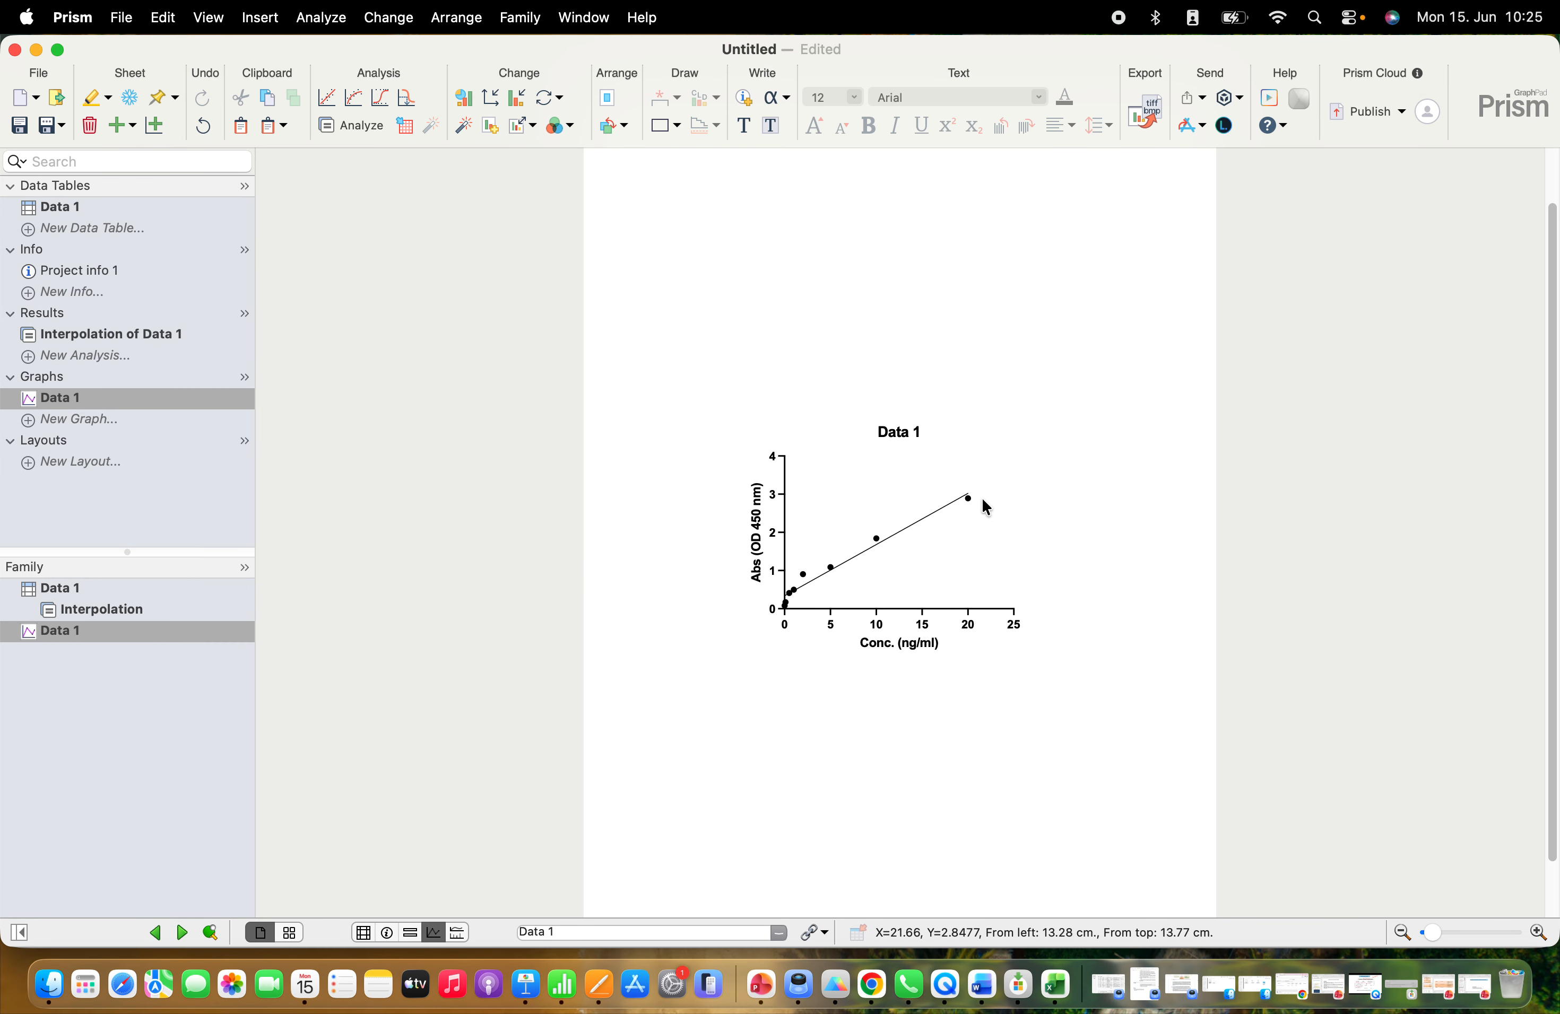
Delete the title above the Data 1 standard curve graph
double_click(914, 435)
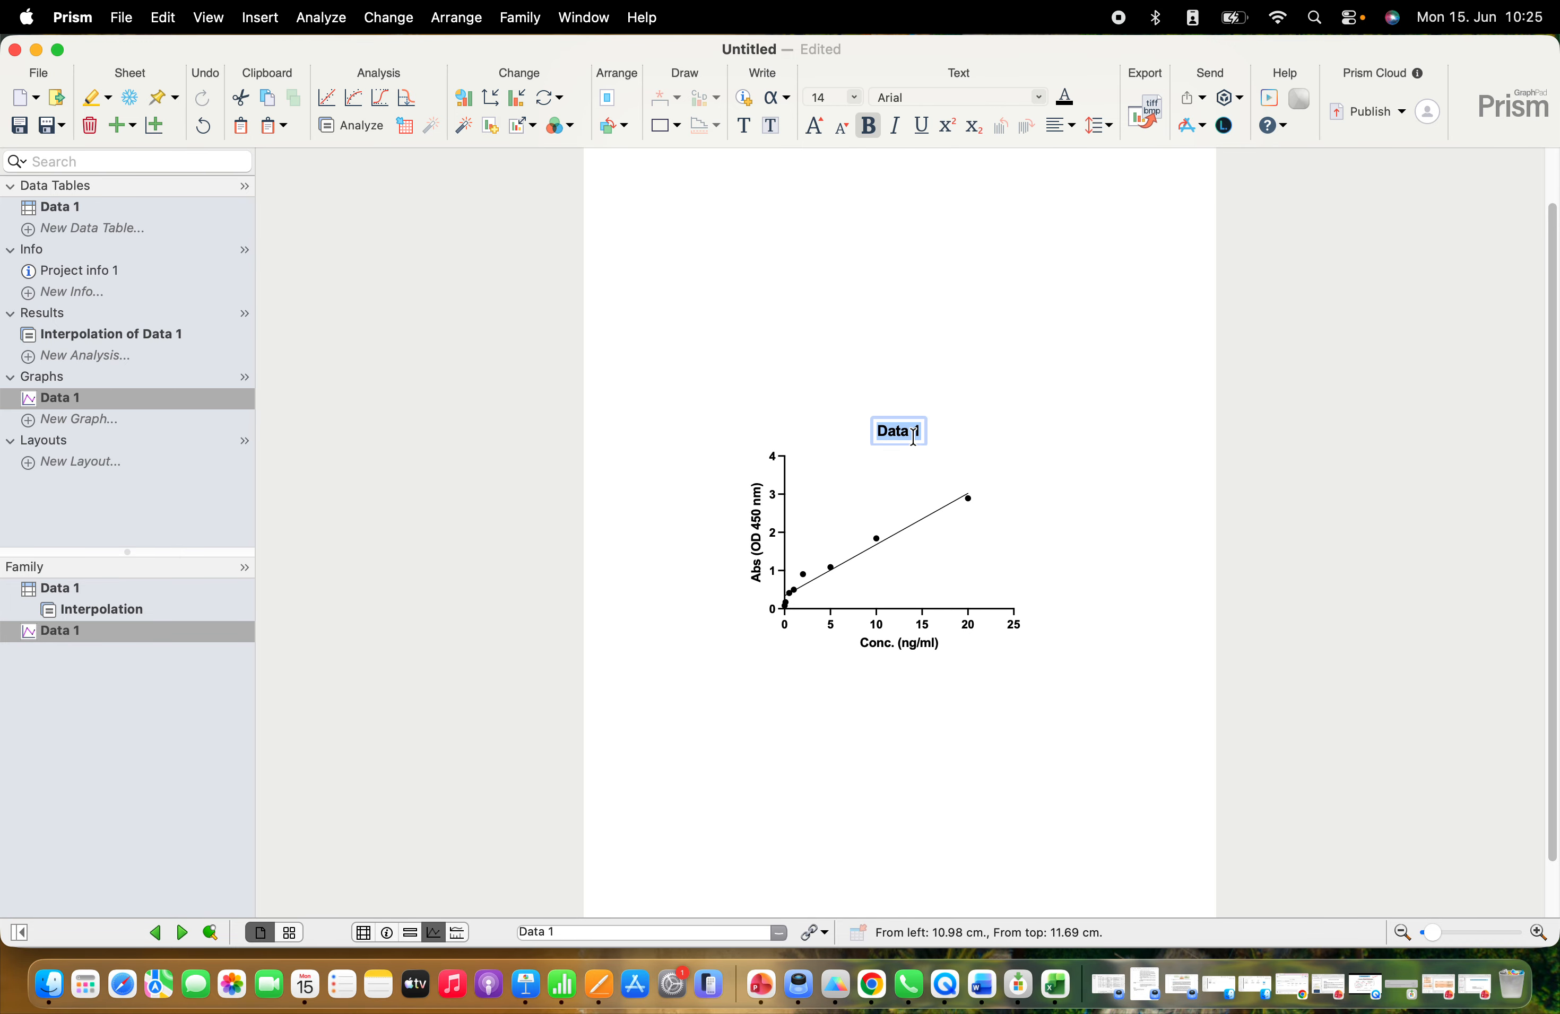
key("BackSpace")
left_click(958, 458)
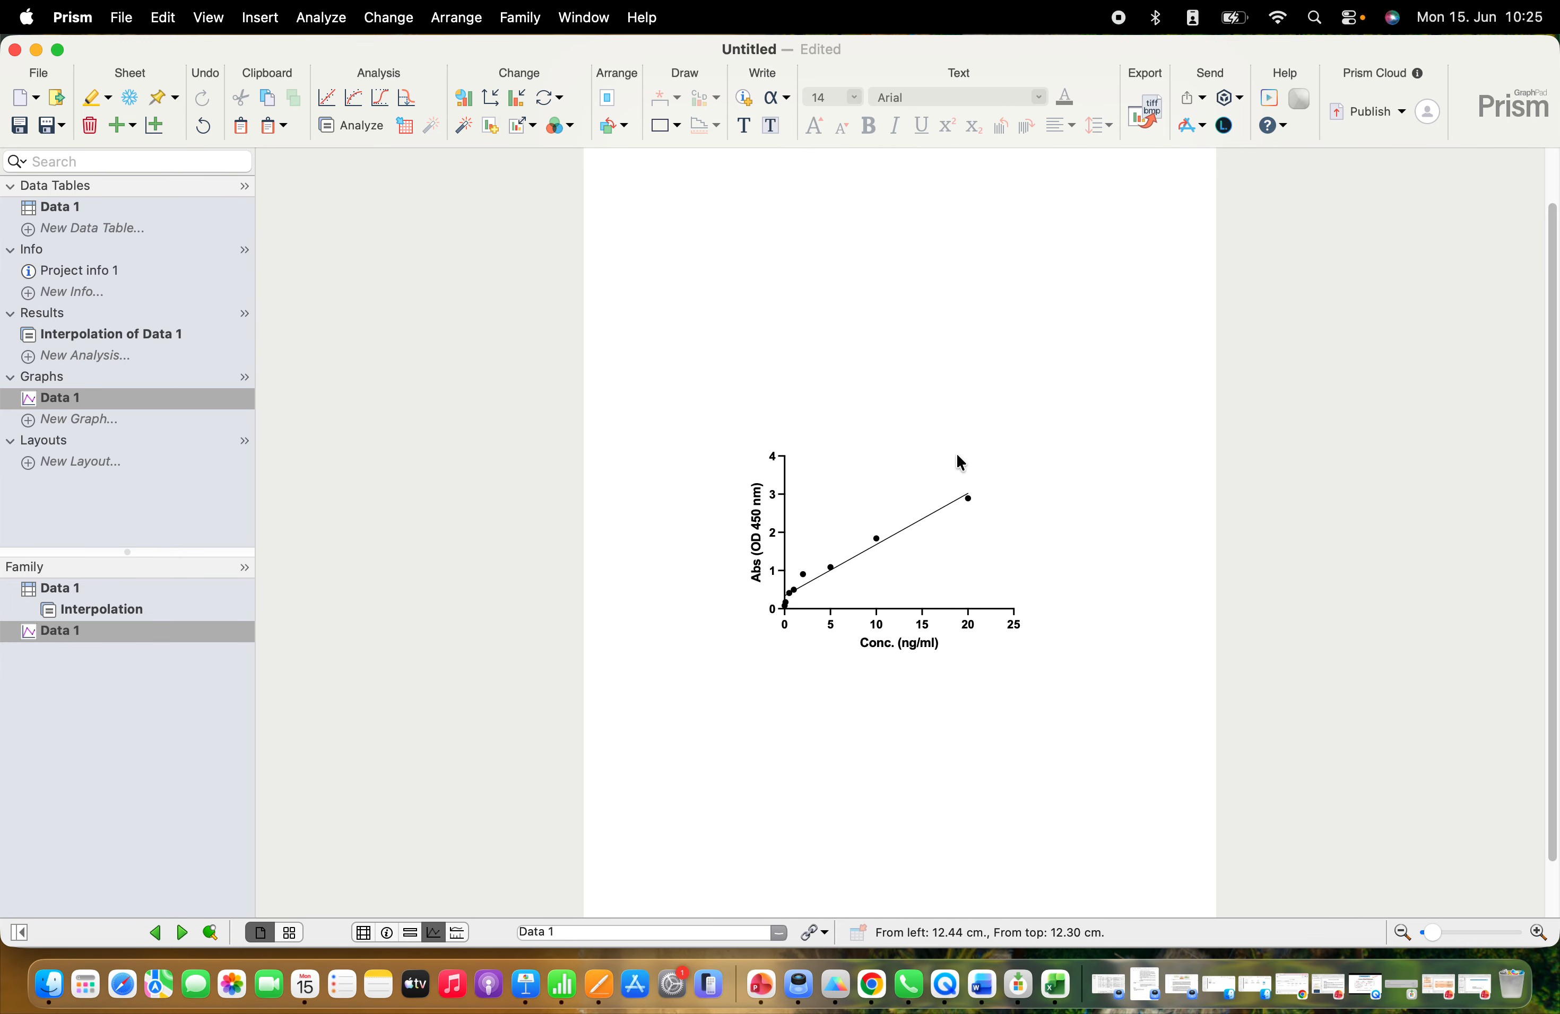
Insert the fitted line's Equation from the Abs (OD 450 nm) analysis constants above the Data 1 graph
right_click(899, 327)
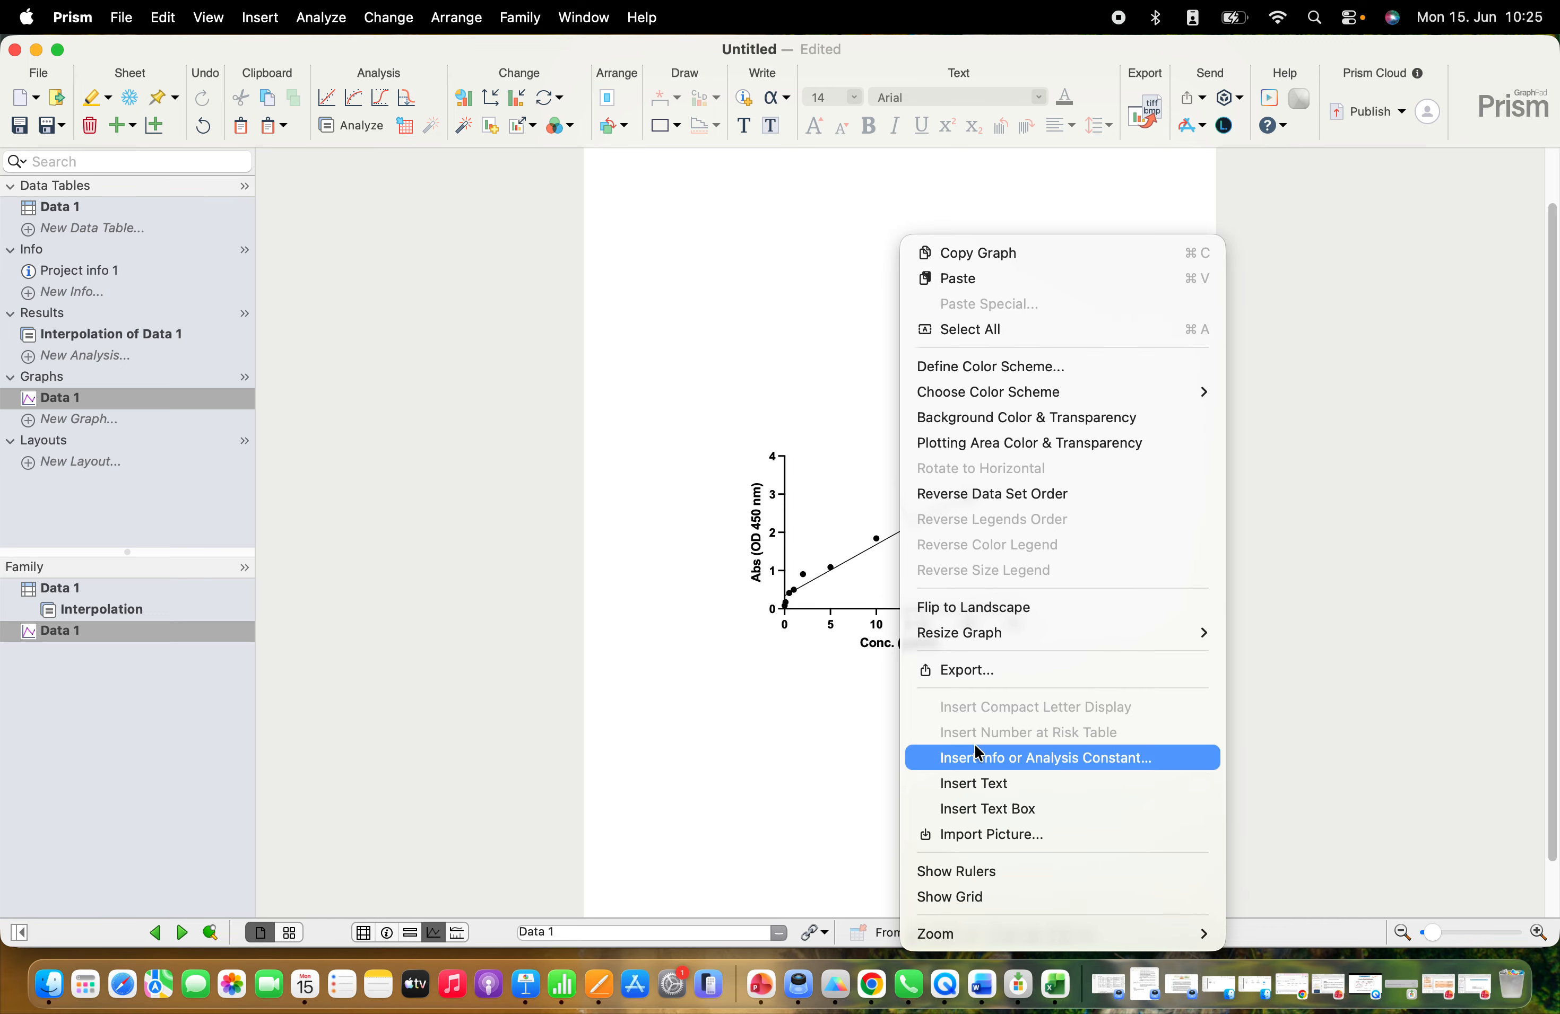
left_click(1025, 758)
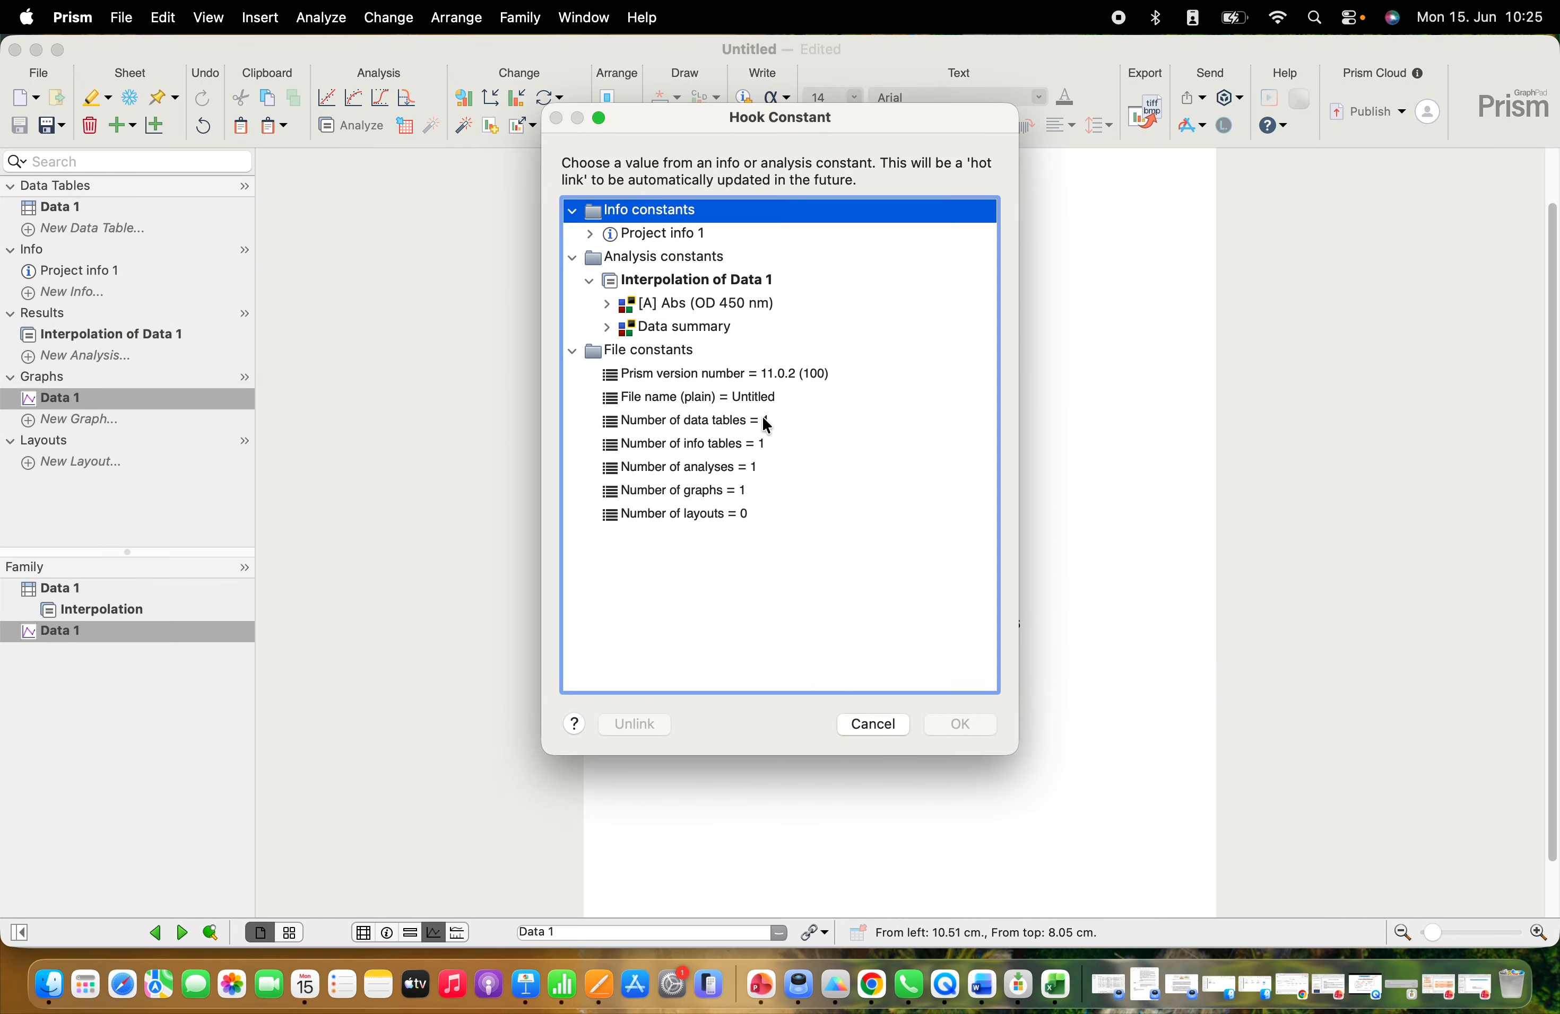
left_click(605, 303)
left_click(677, 329)
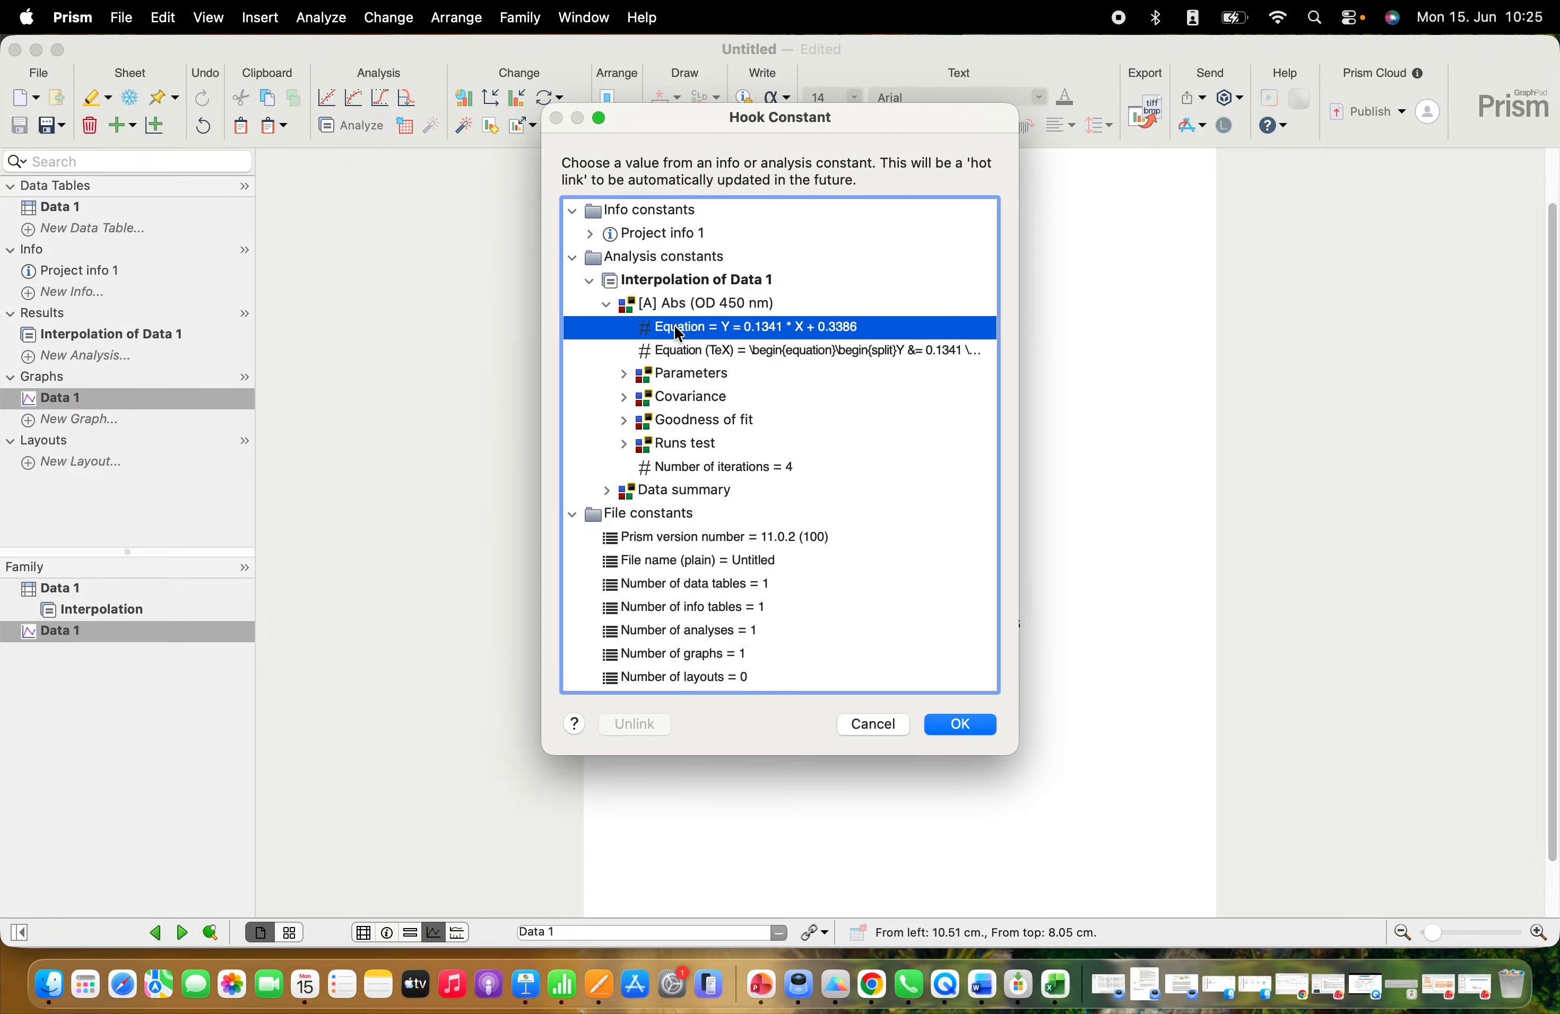
left_click(956, 727)
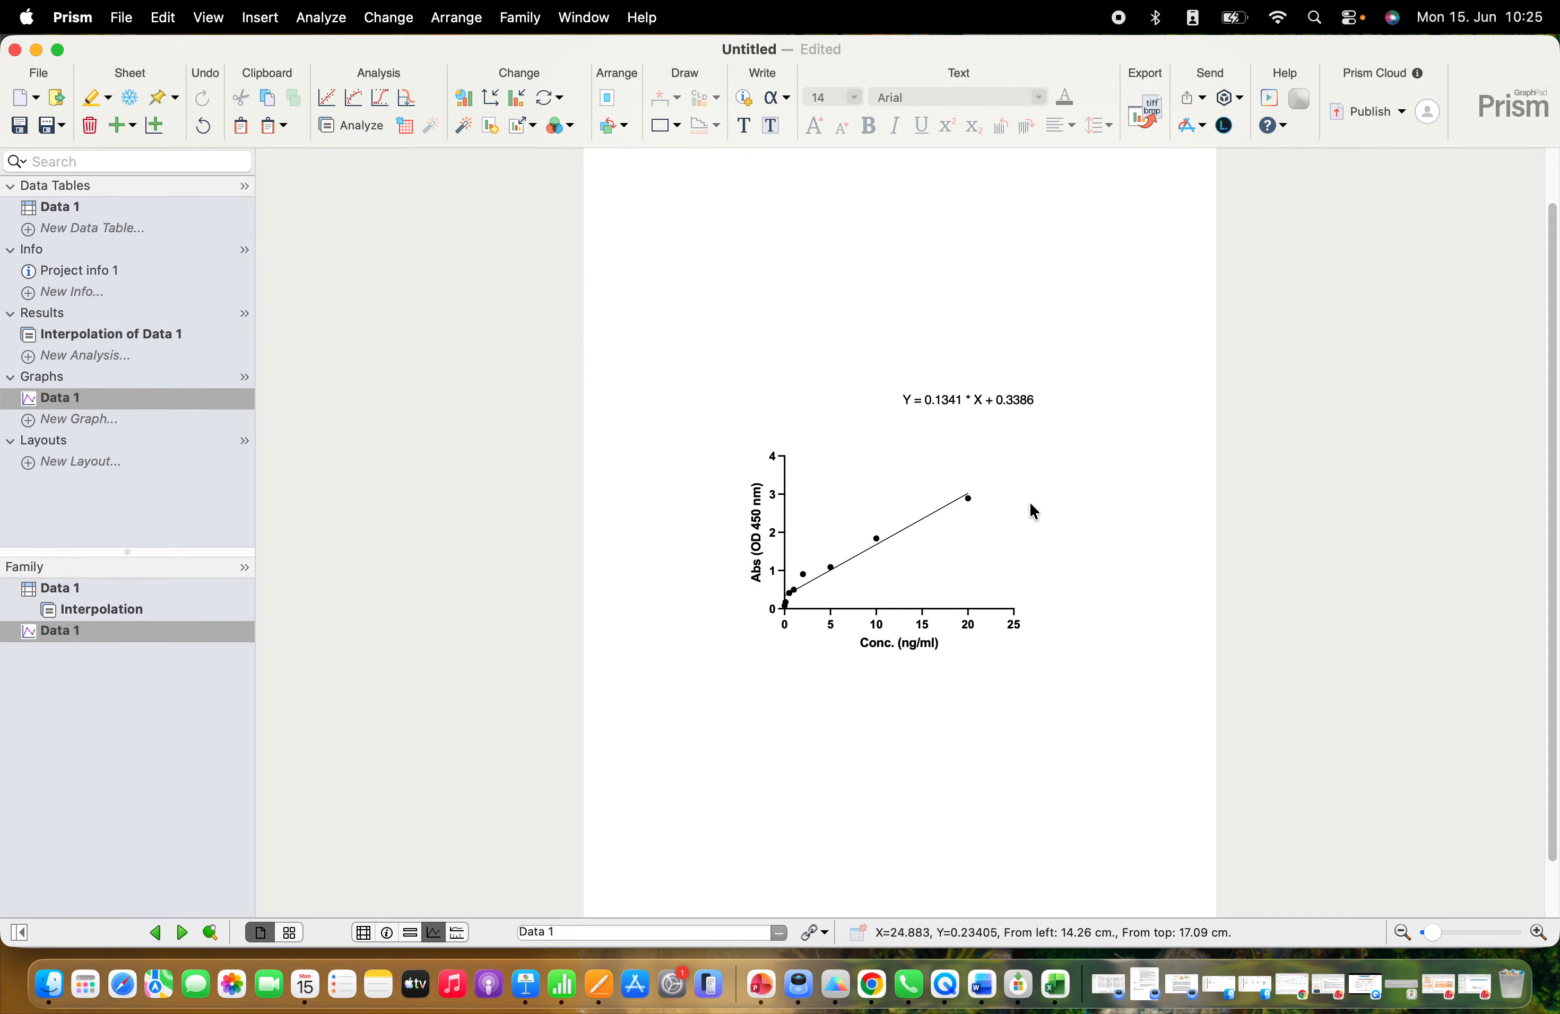
Insert the R² goodness-of-fit constant on the graph and place it directly below the equation
right_click(959, 430)
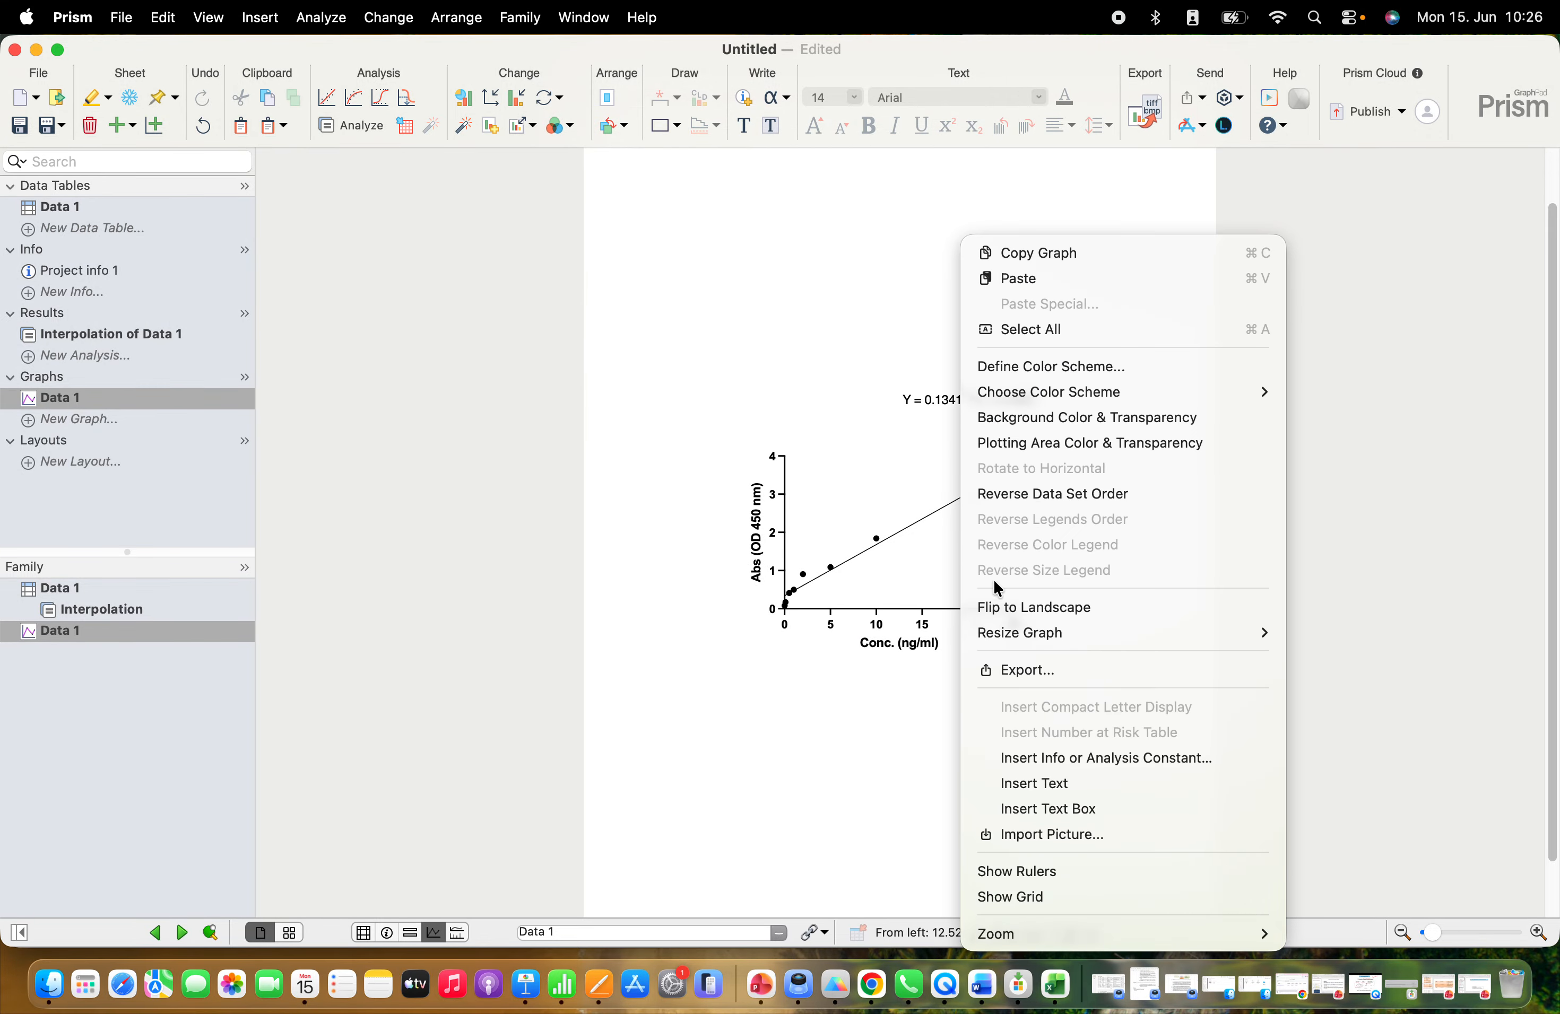
left_click(1015, 762)
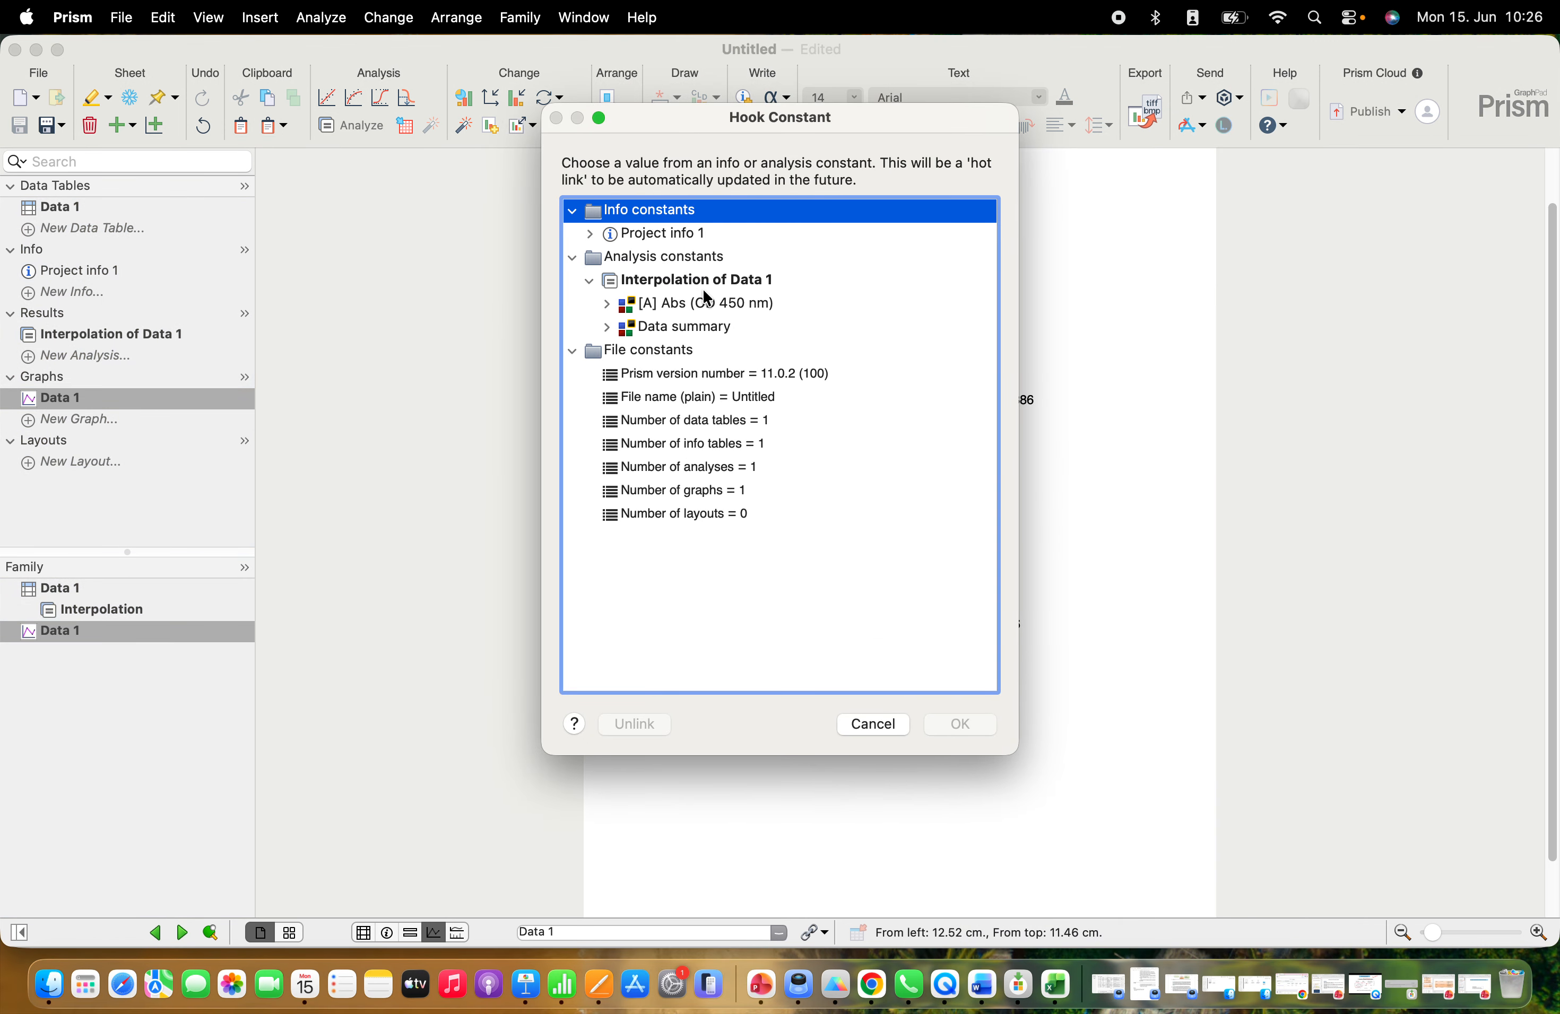
left_click(608, 305)
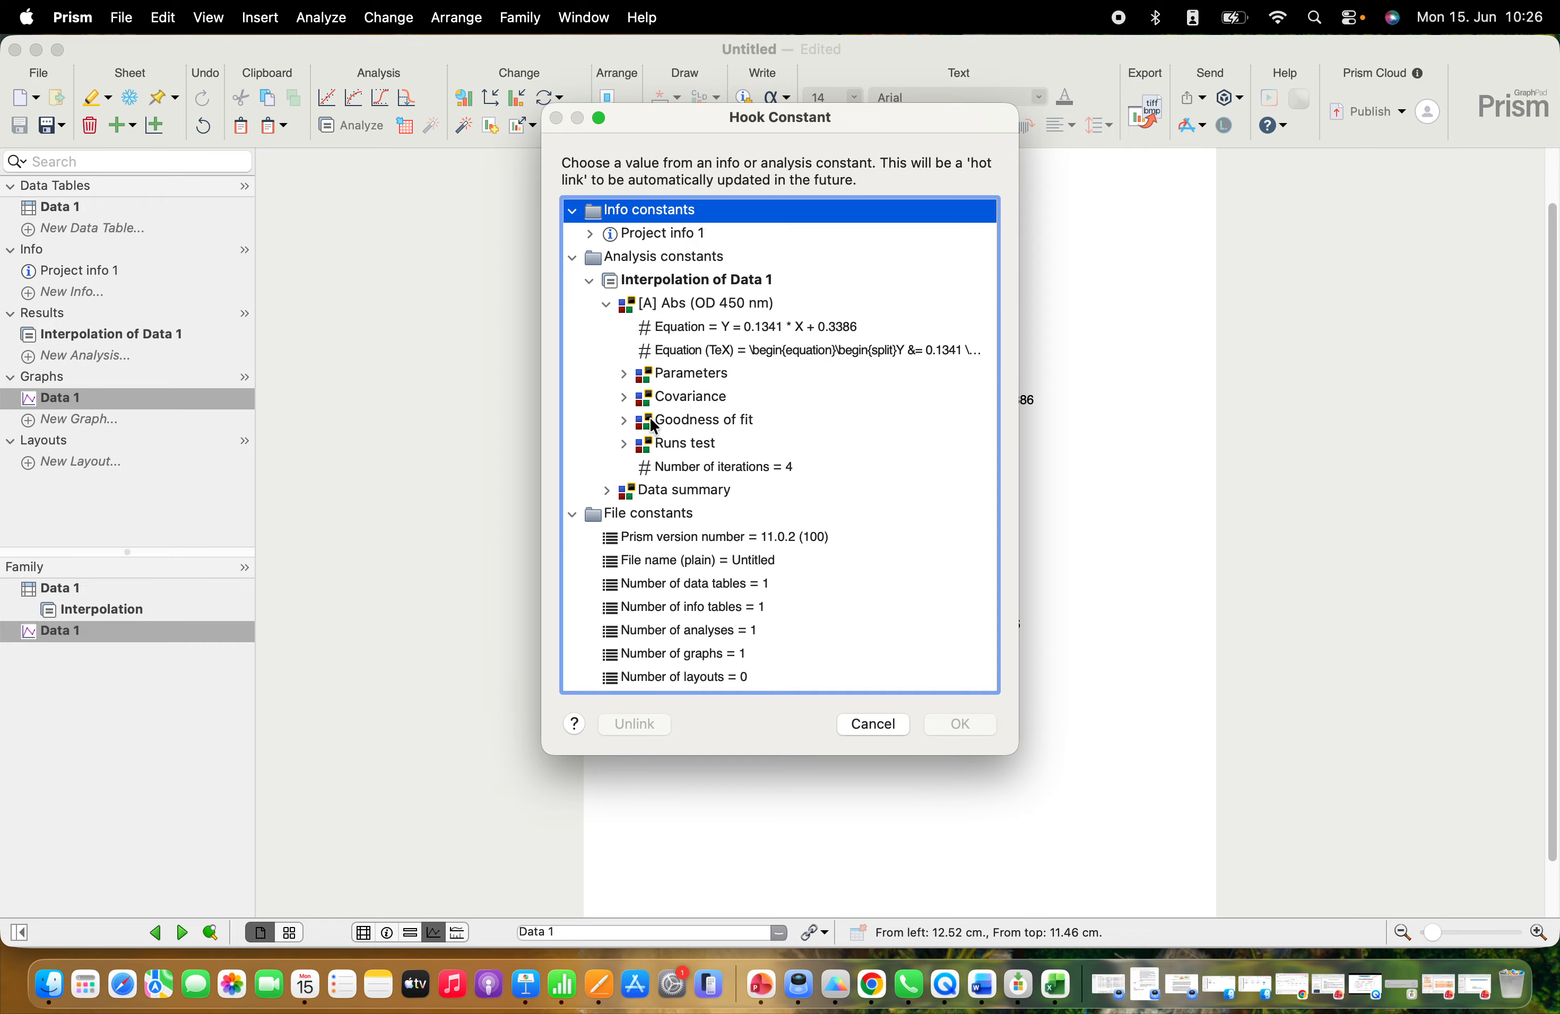
left_click(624, 422)
left_click(663, 470)
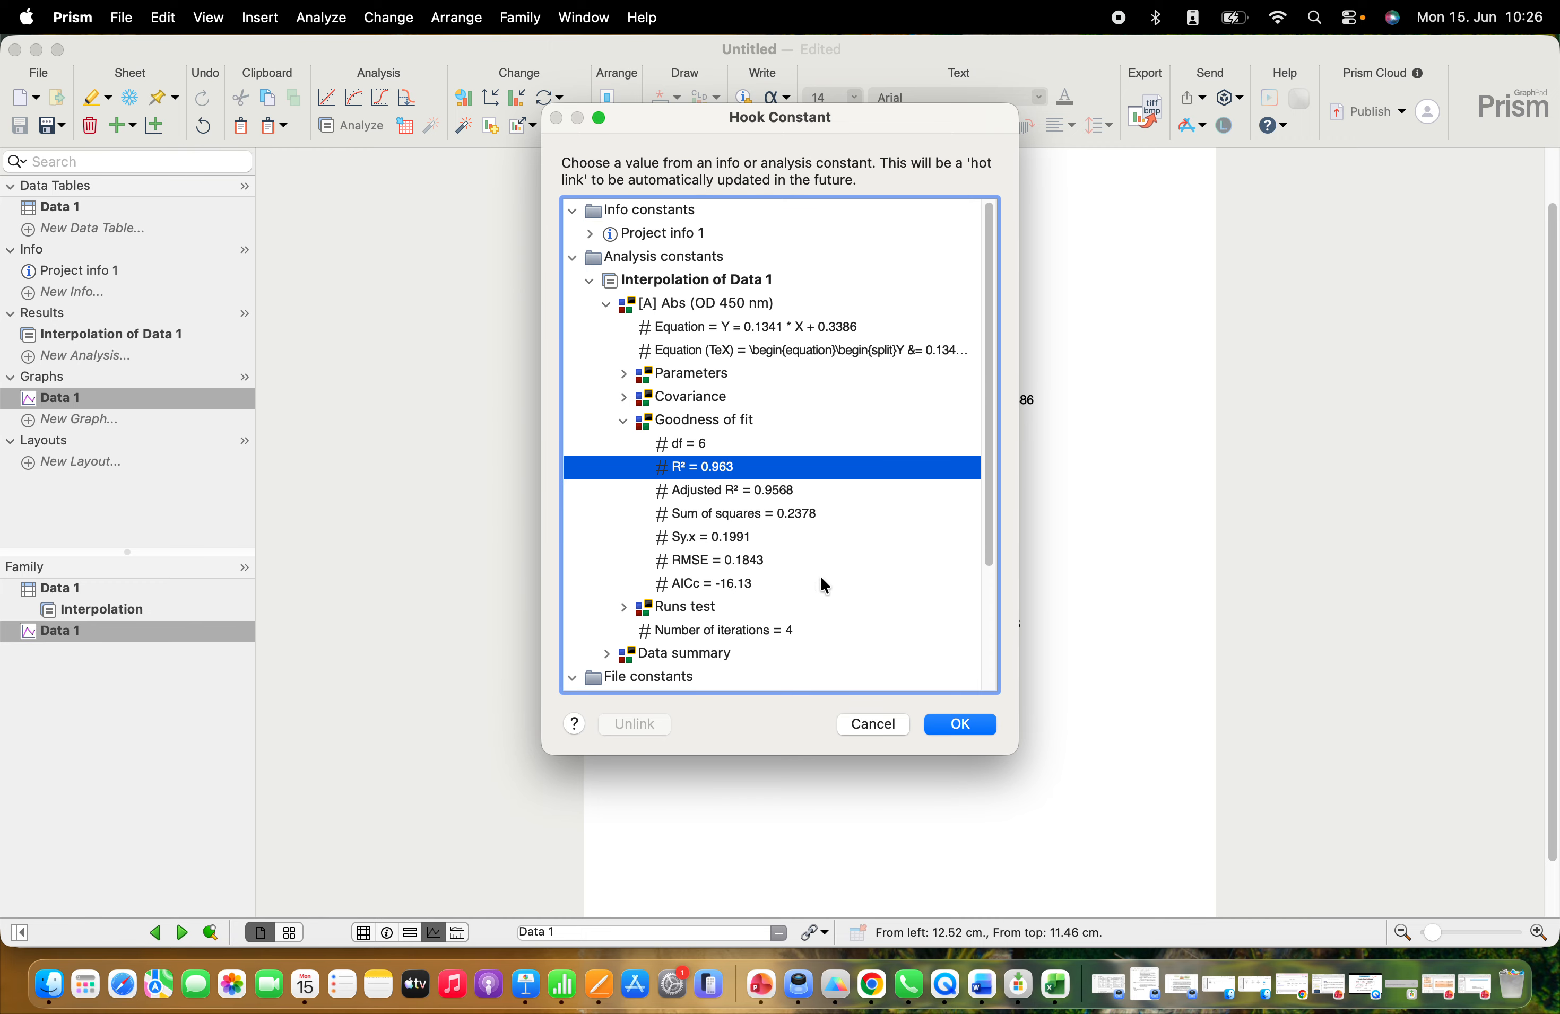
left_click(957, 724)
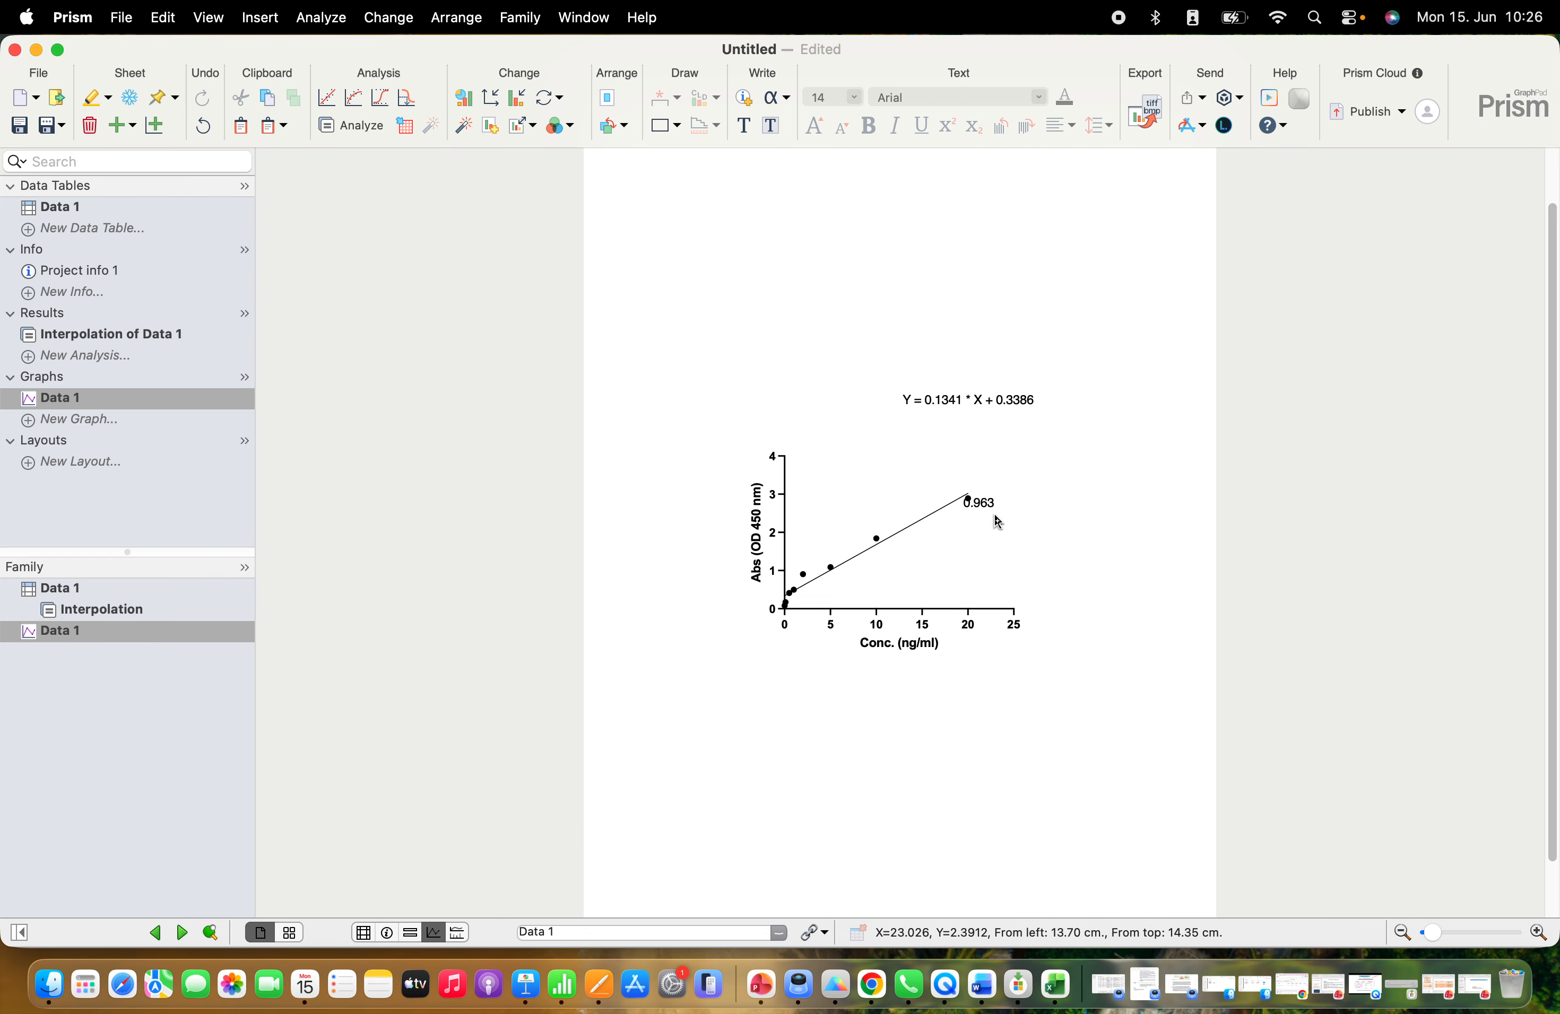
left_click_drag(992, 504, 976, 434)
left_click(1013, 452)
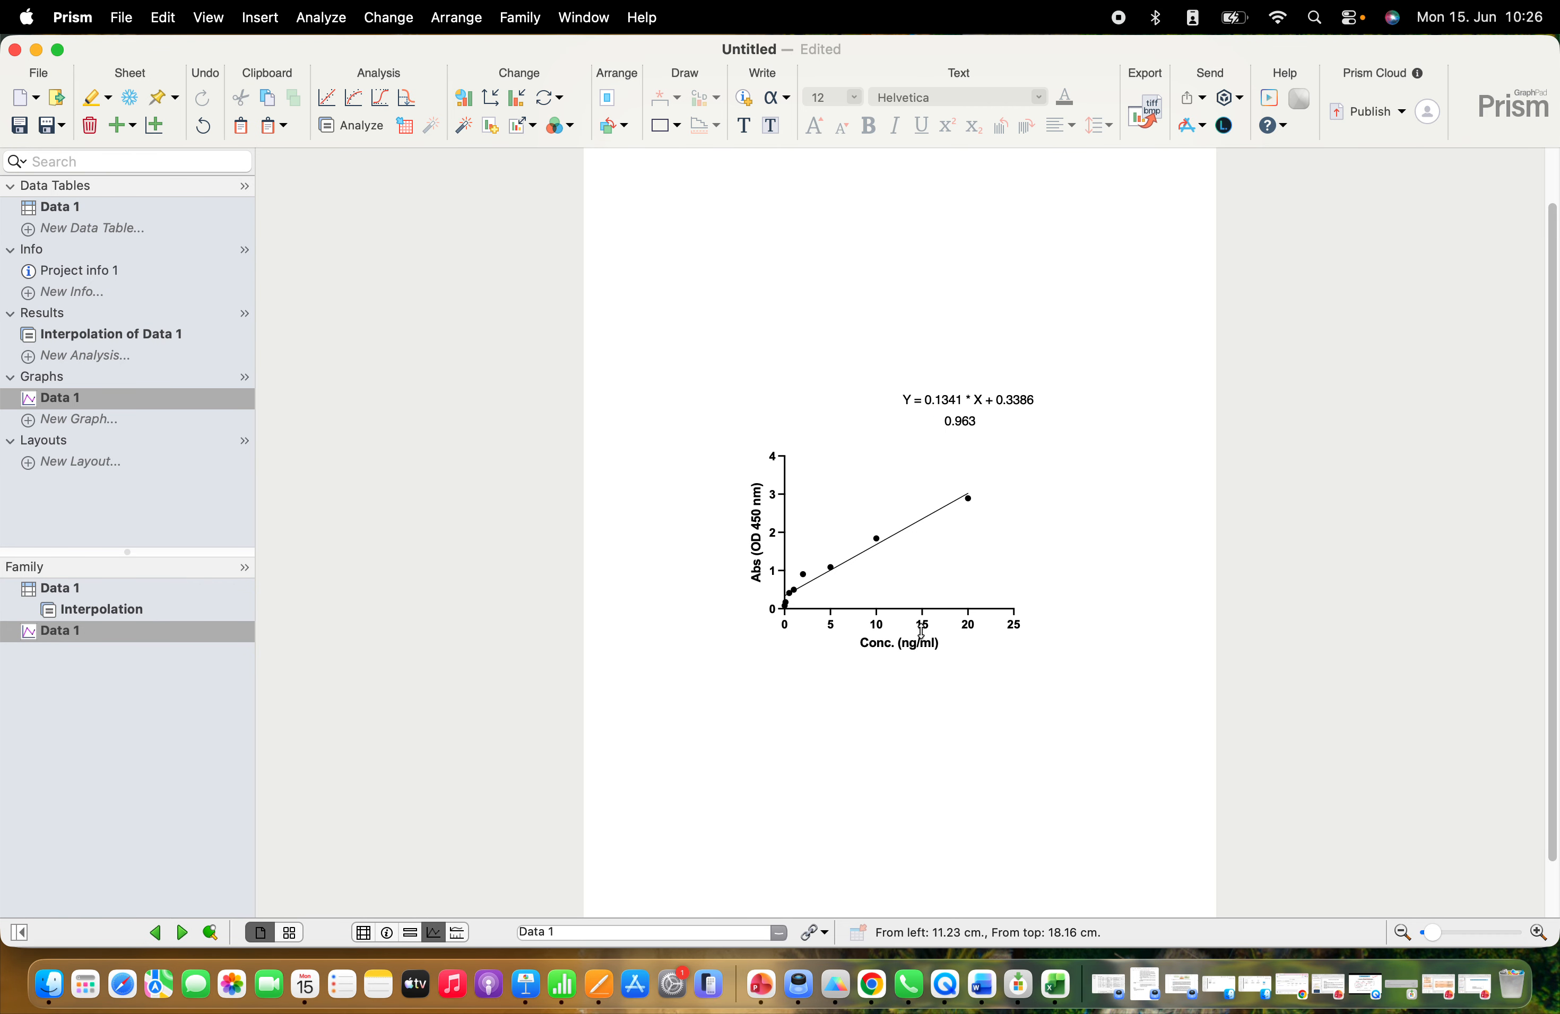
left_click(1143, 114)
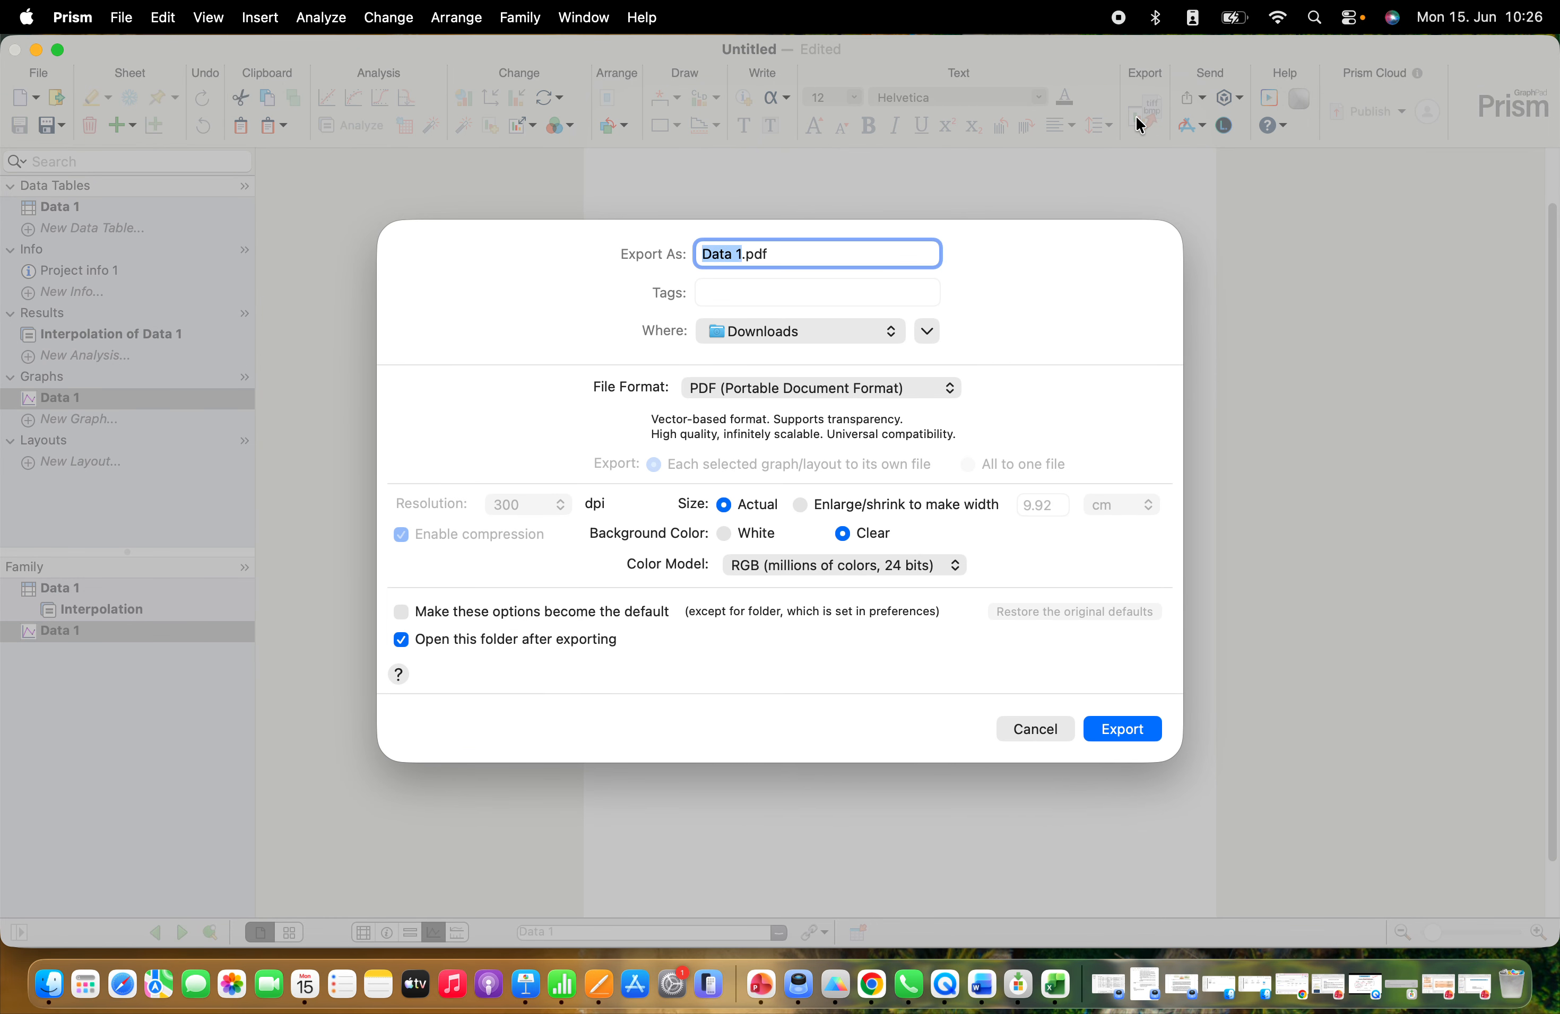
left_click(756, 329)
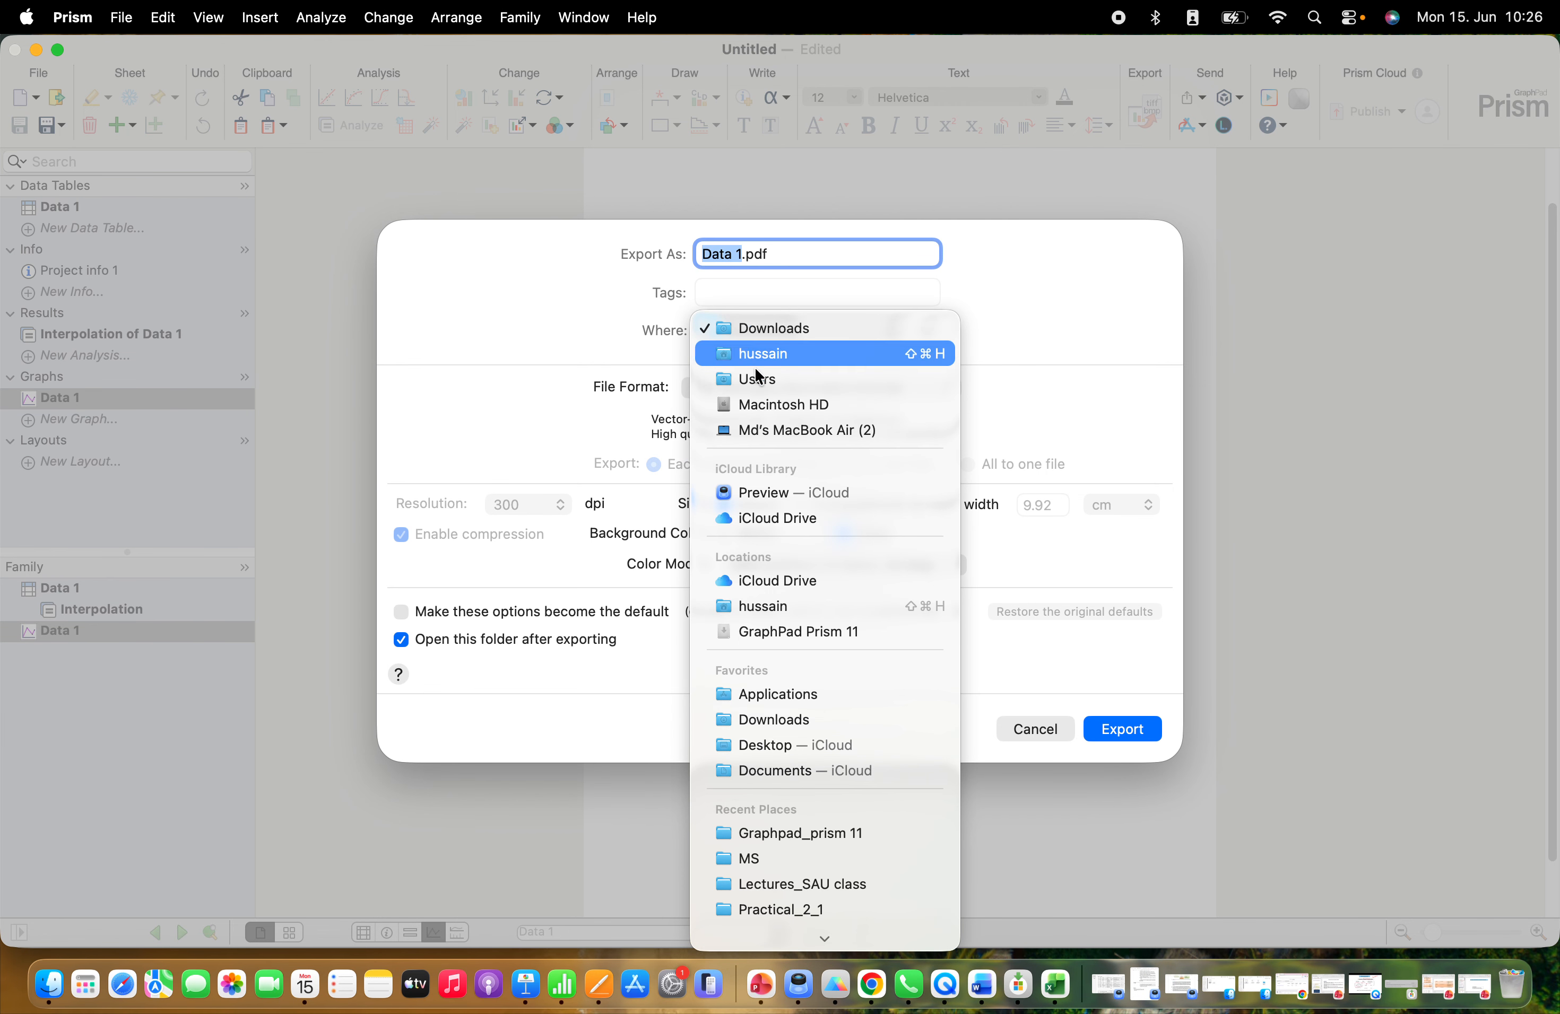
left_click(771, 327)
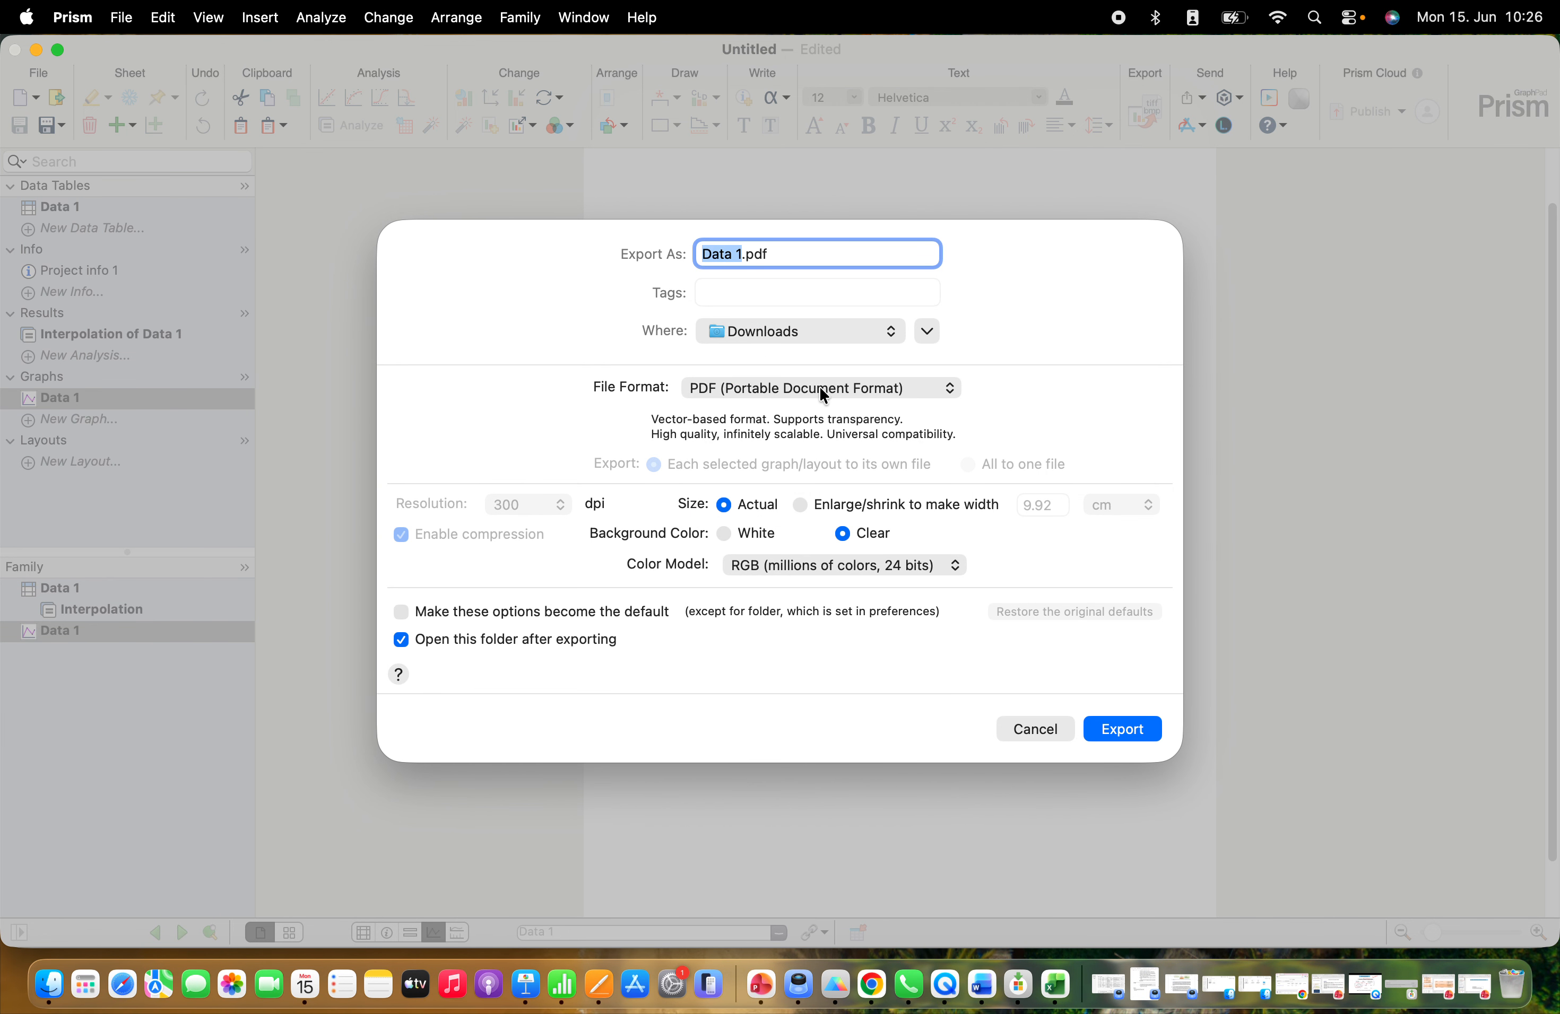
left_click(819, 386)
left_click(1043, 728)
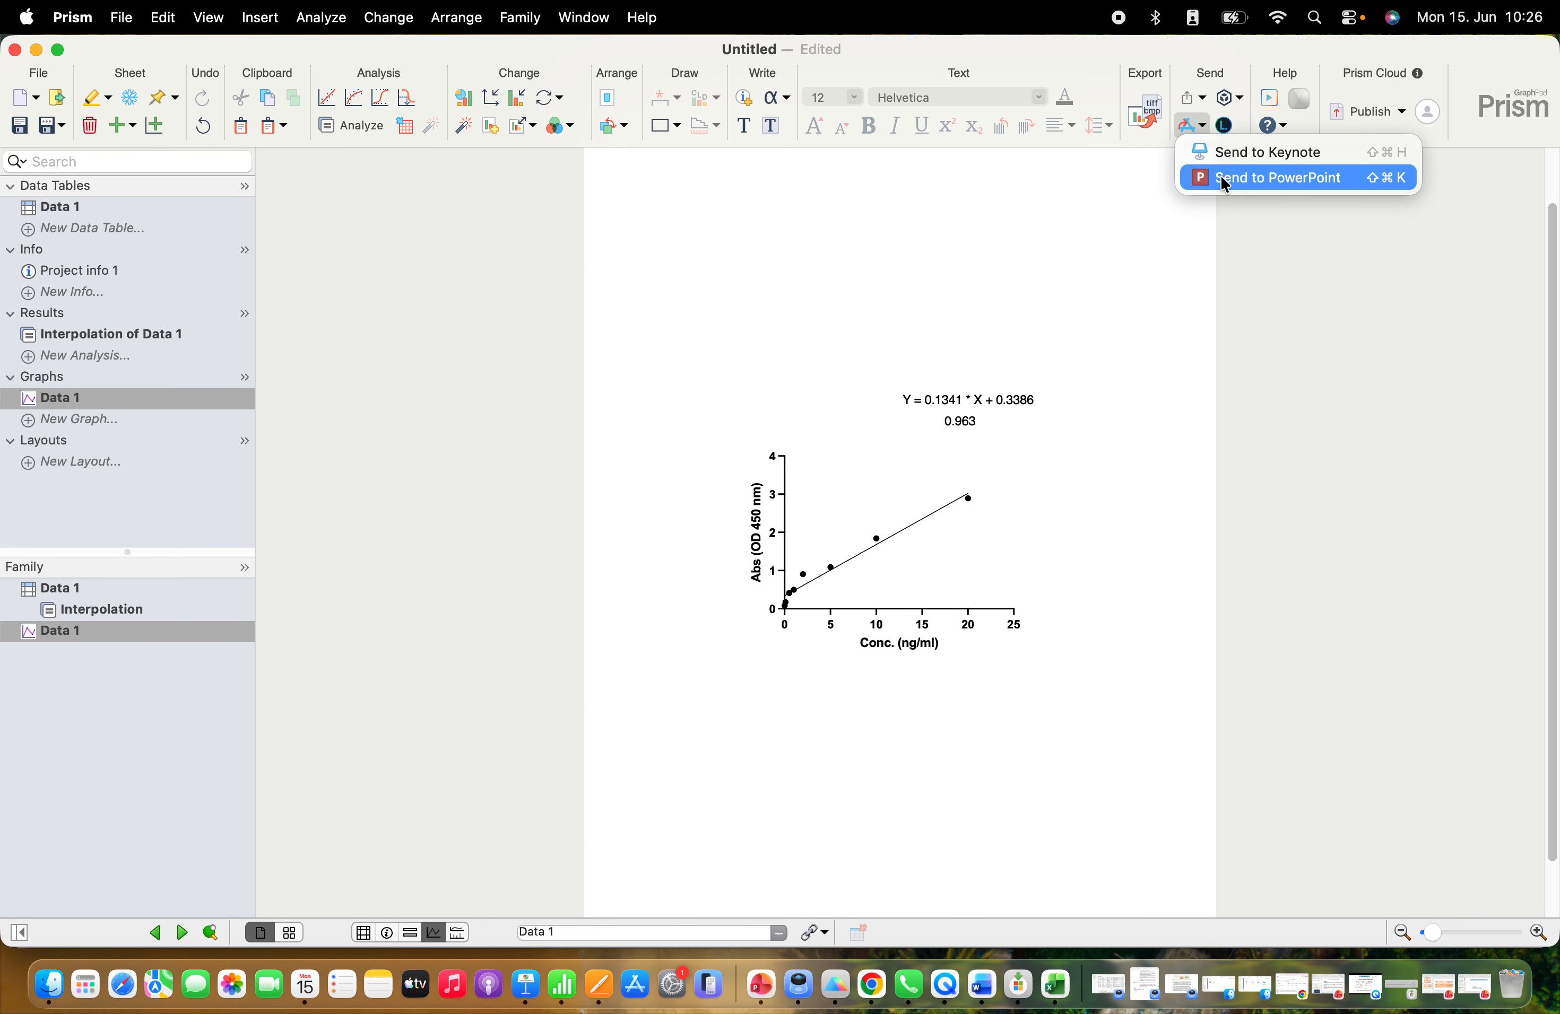
left_click(1240, 181)
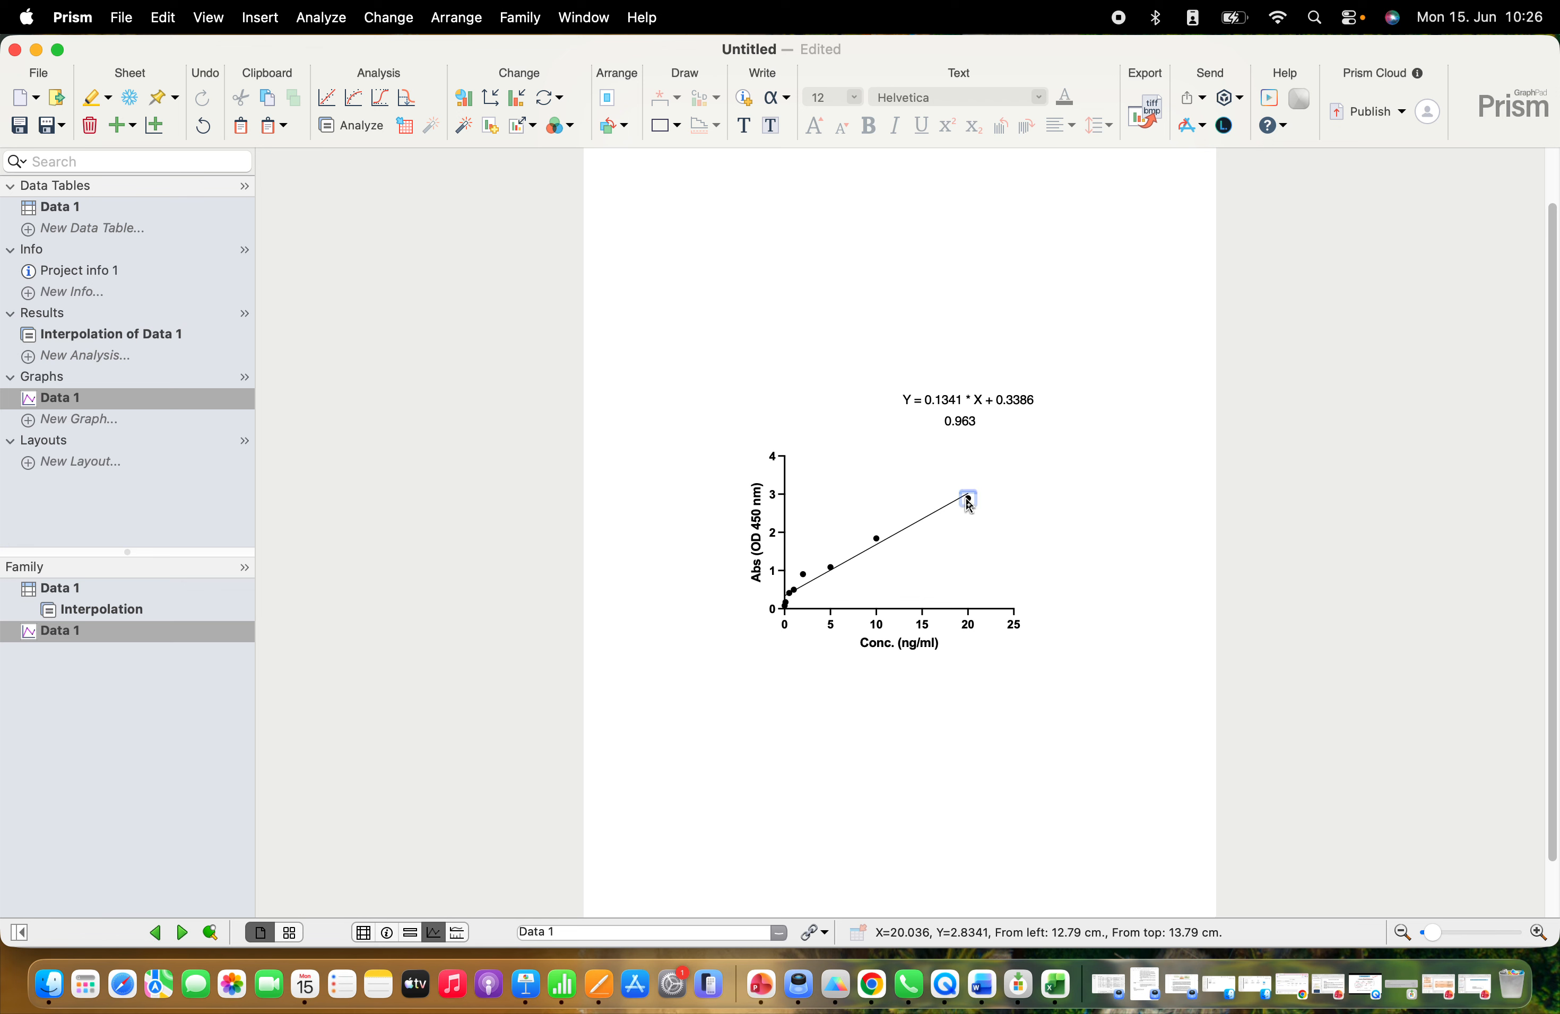
left_click_drag(720, 358, 1025, 734)
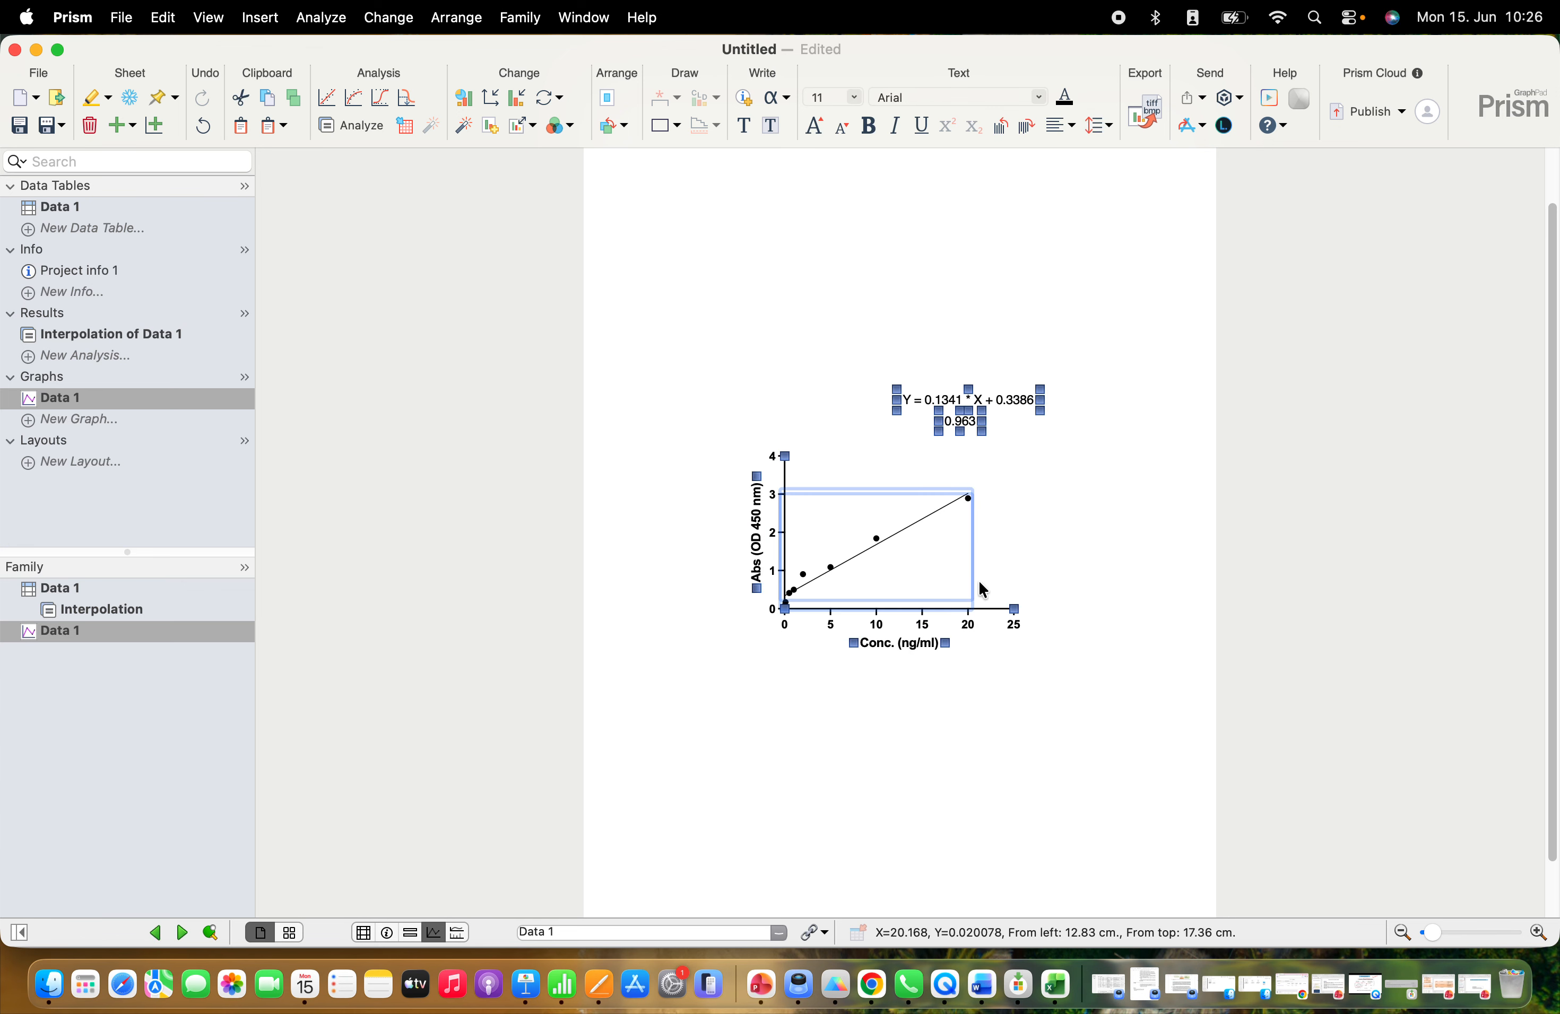
right_click(986, 549)
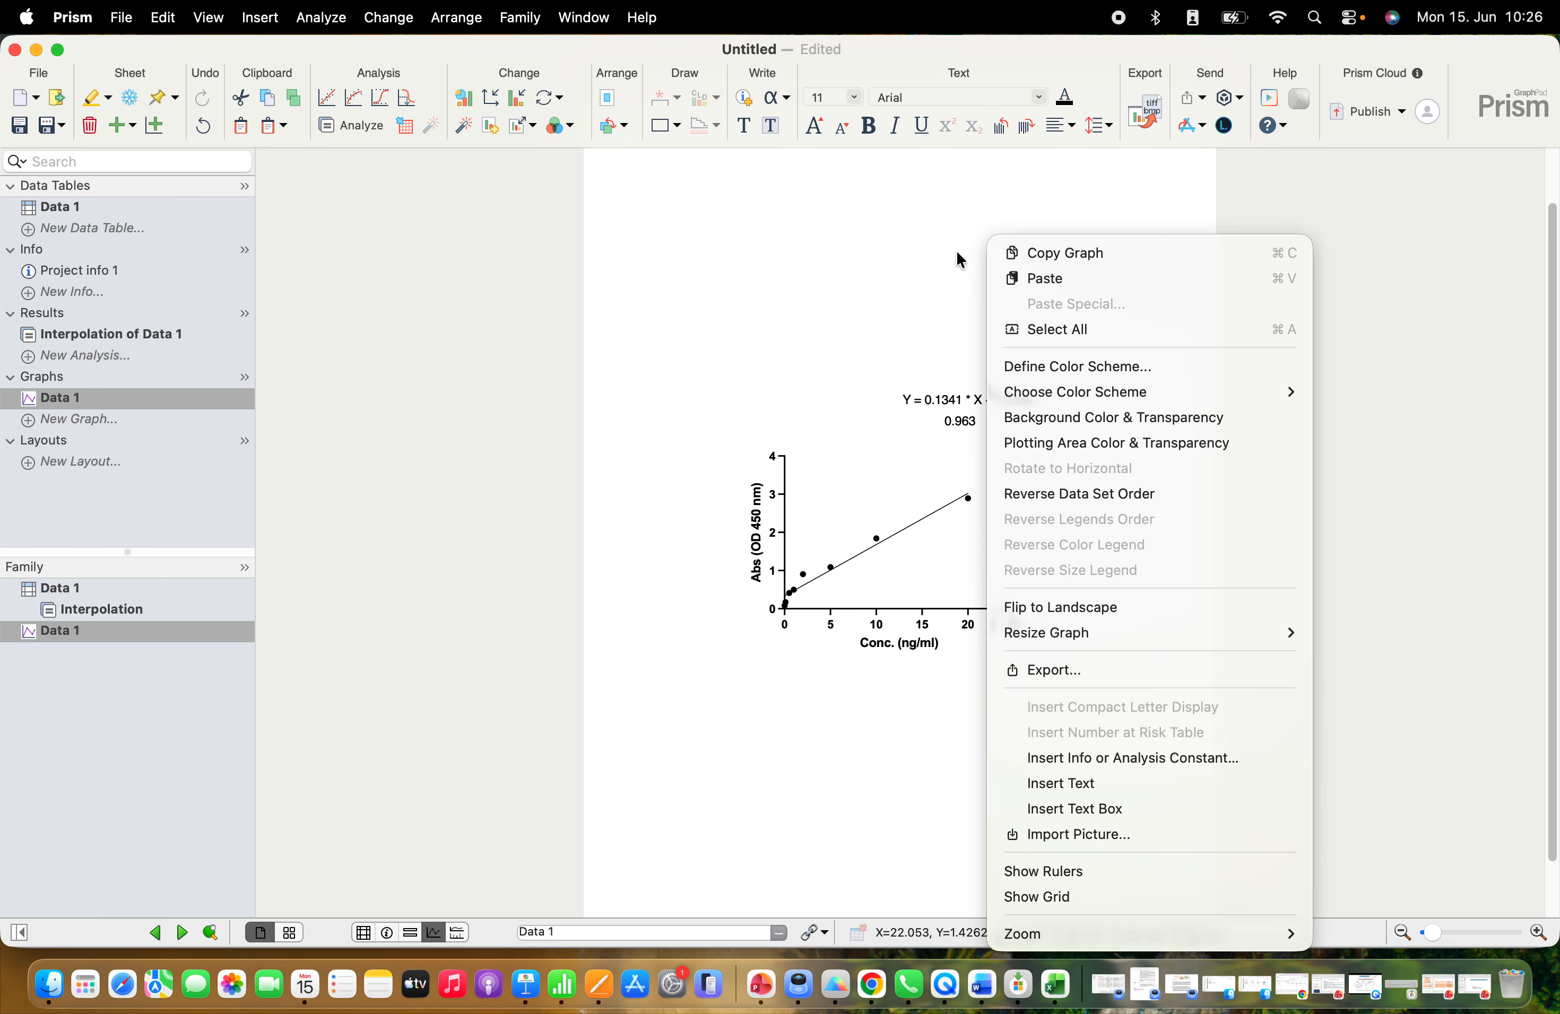
left_click(938, 242)
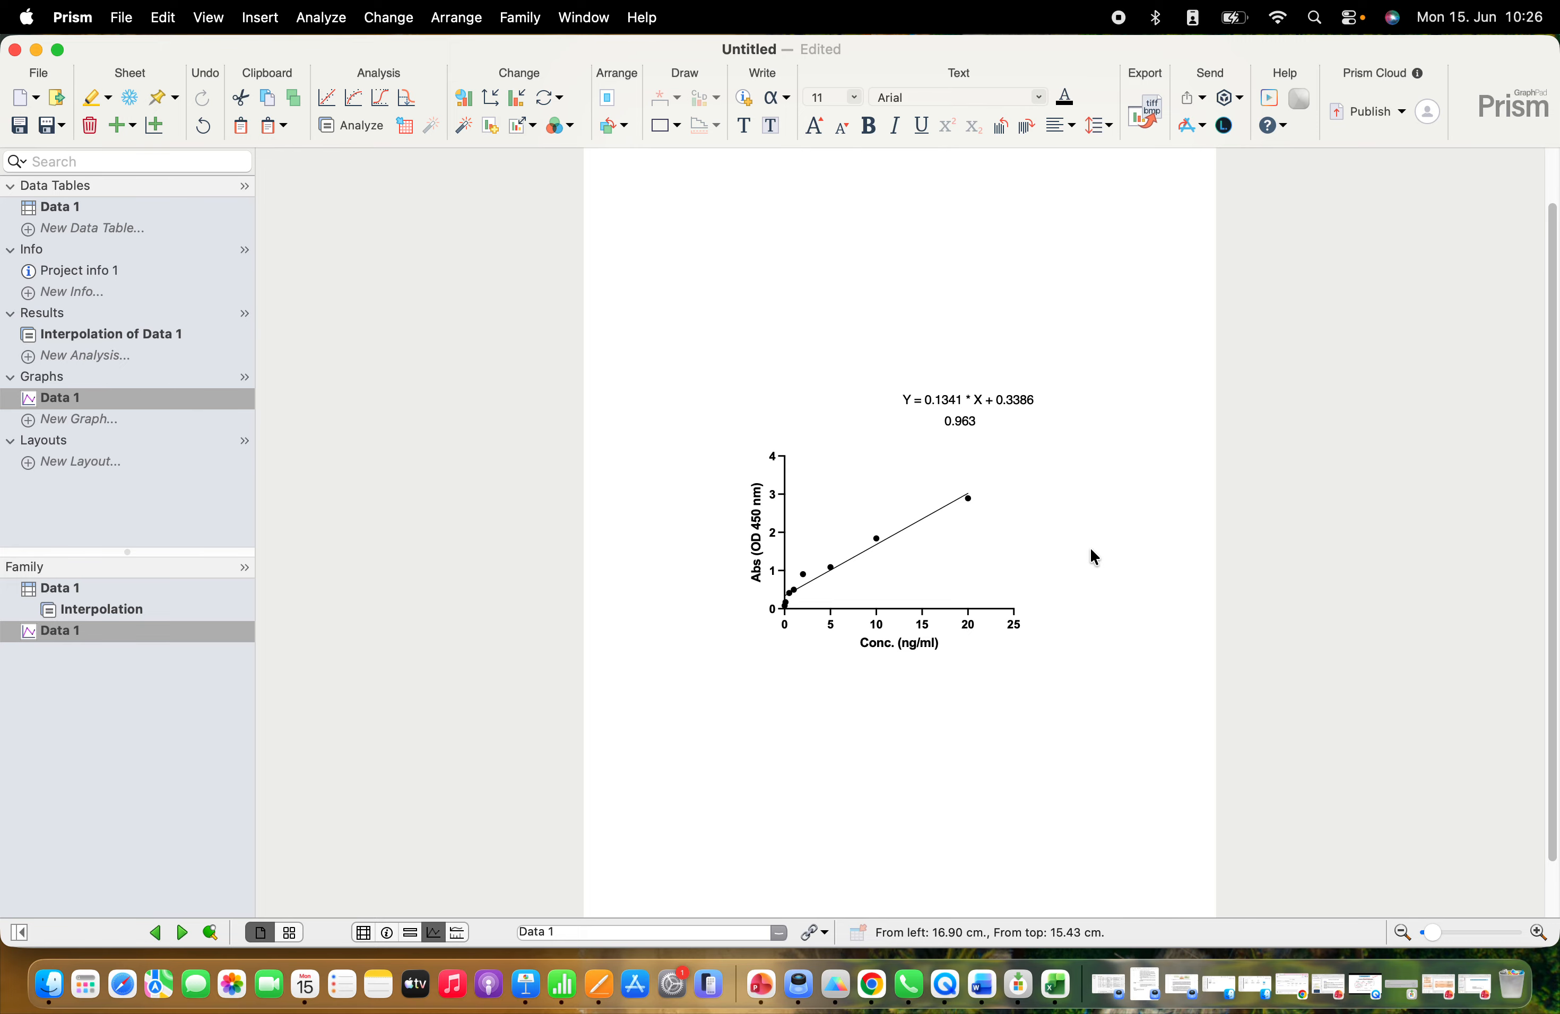
Examine the line fit's best-fit values and R squared in the interpolation's table of results
left_click(79, 335)
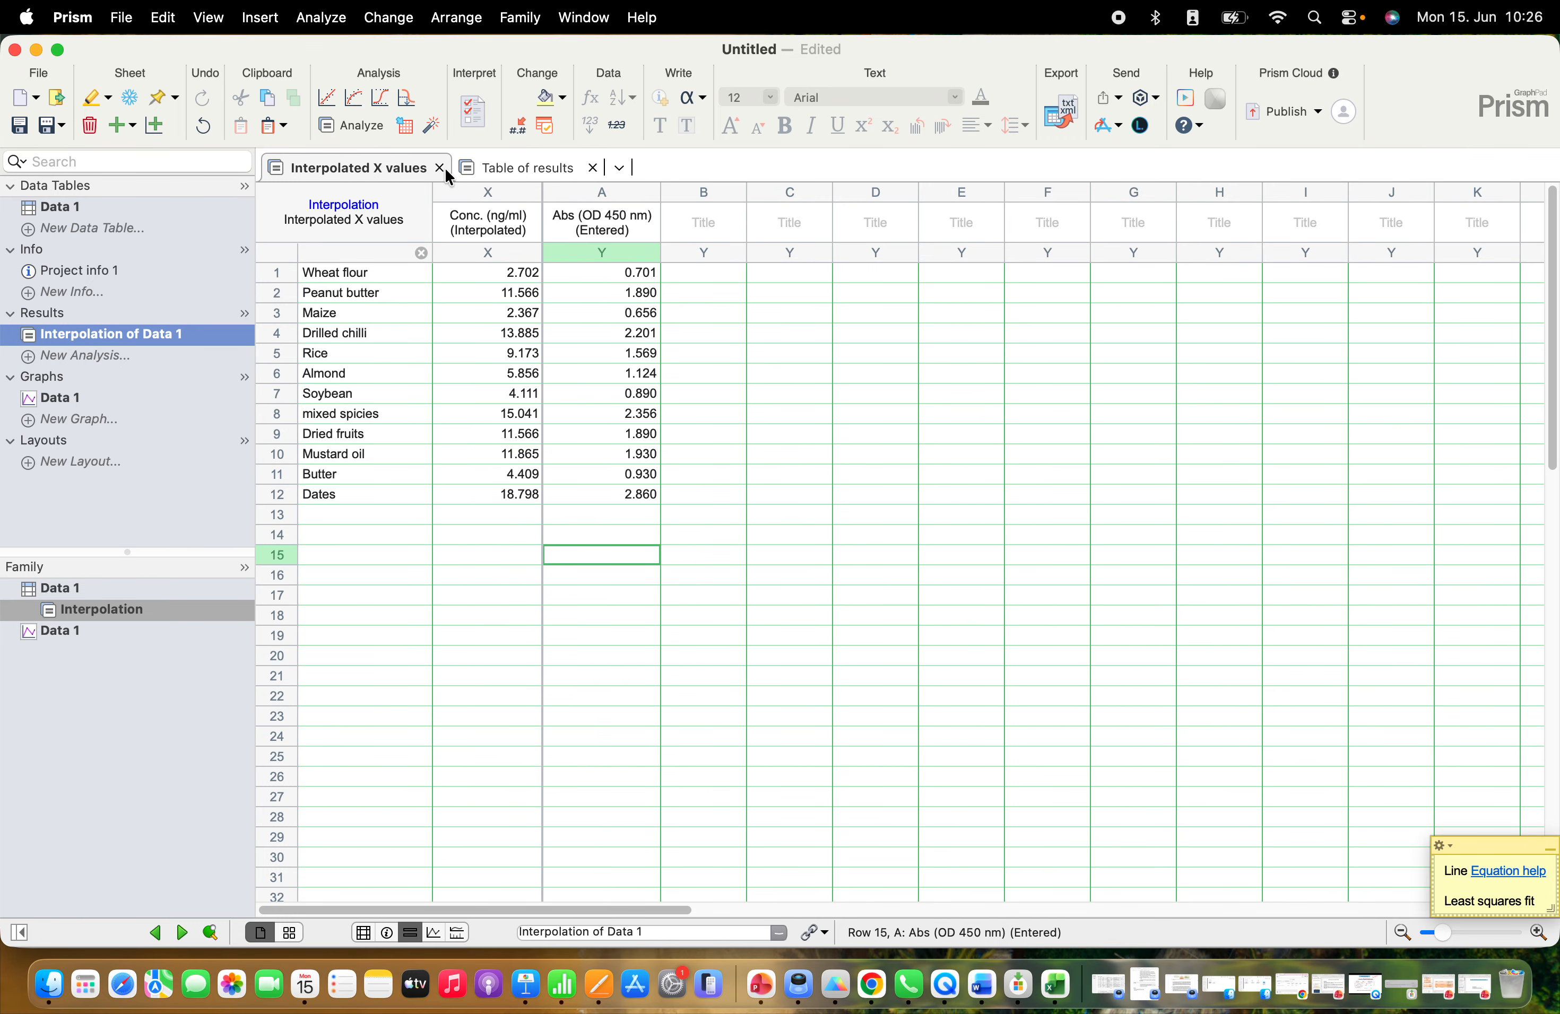
left_click(486, 170)
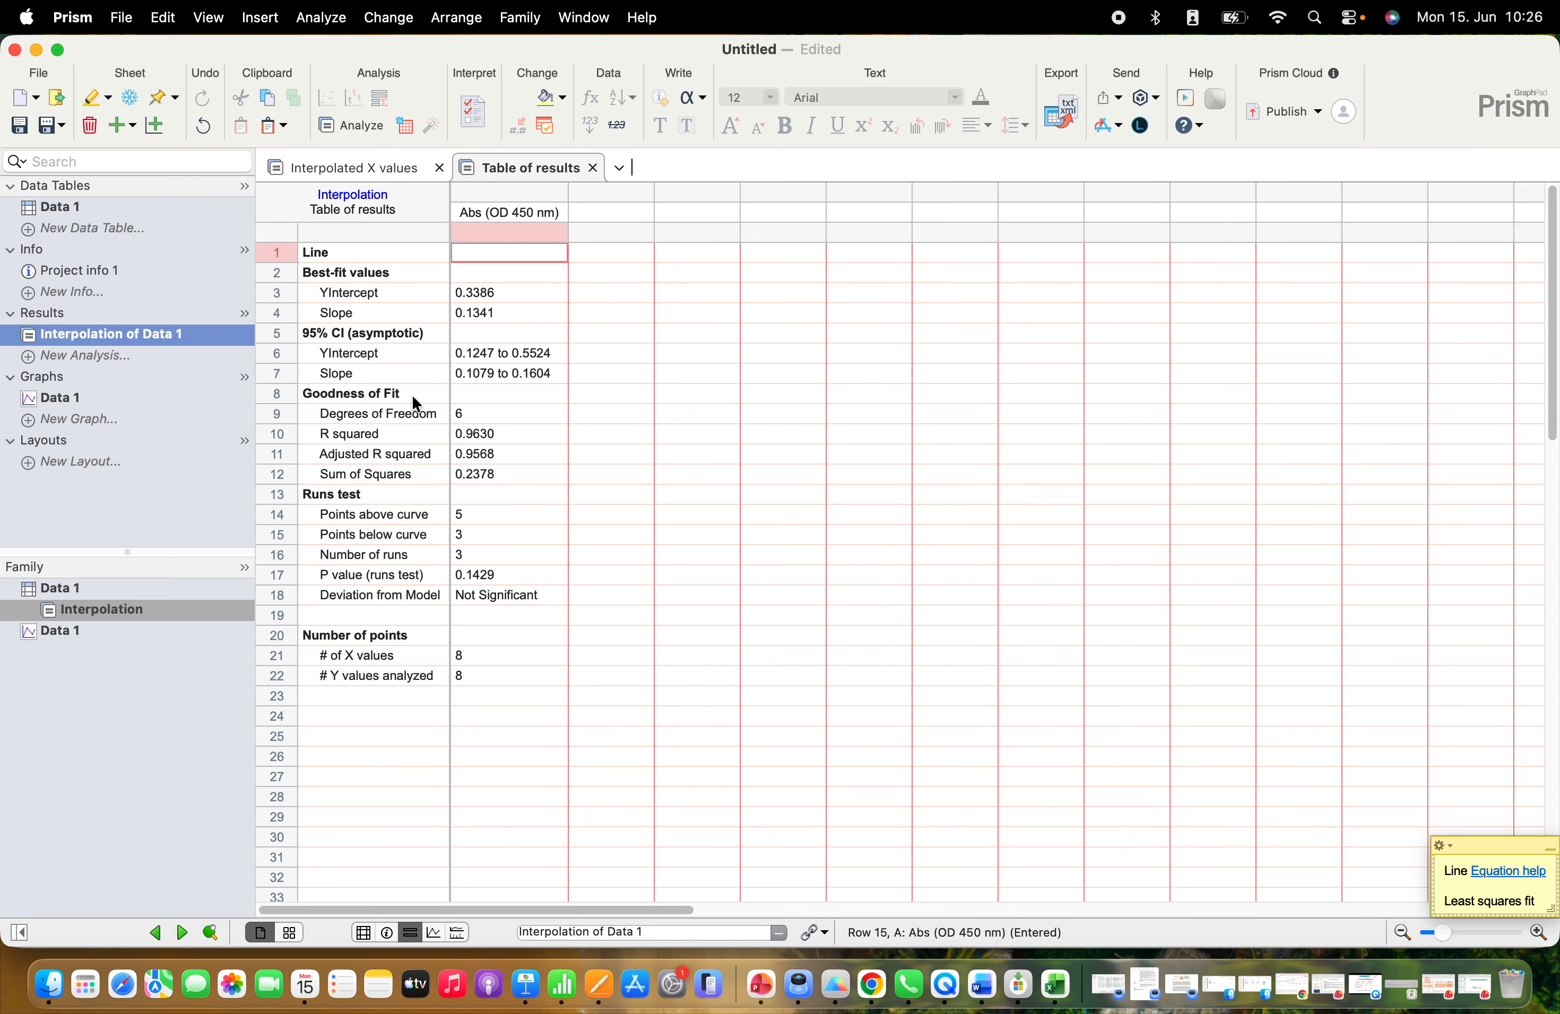
left_click(478, 435)
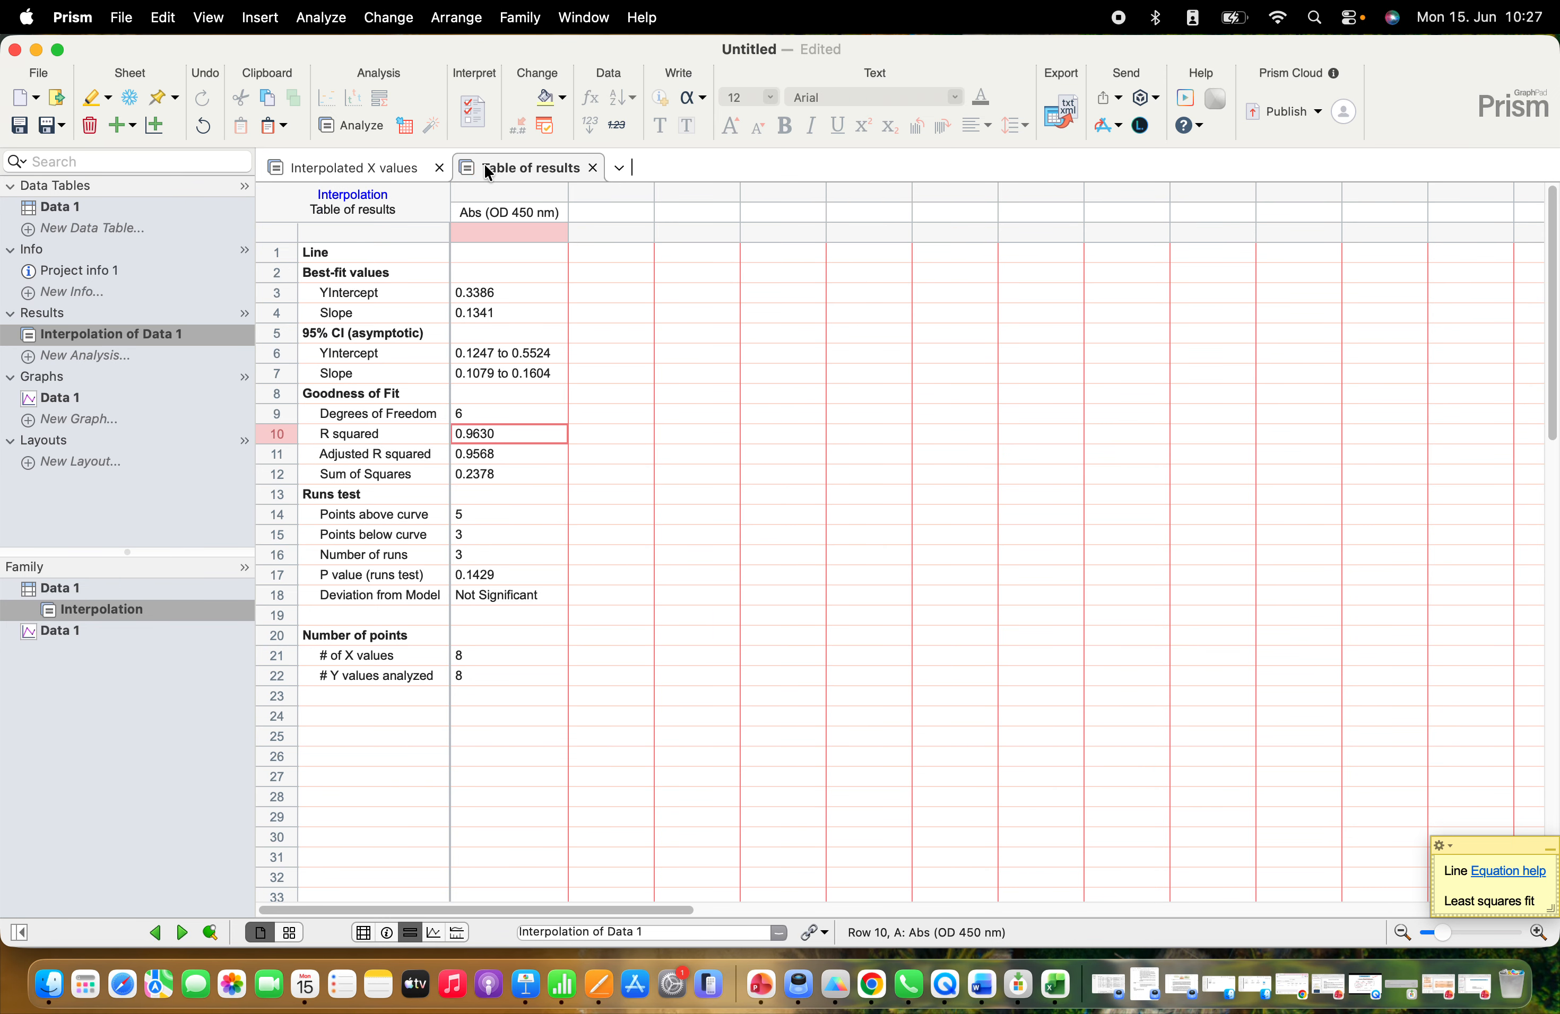
Copy the 12 sample names with their interpolated concentrations into a new Grouped data table with a single Y value for each point
left_click(396, 174)
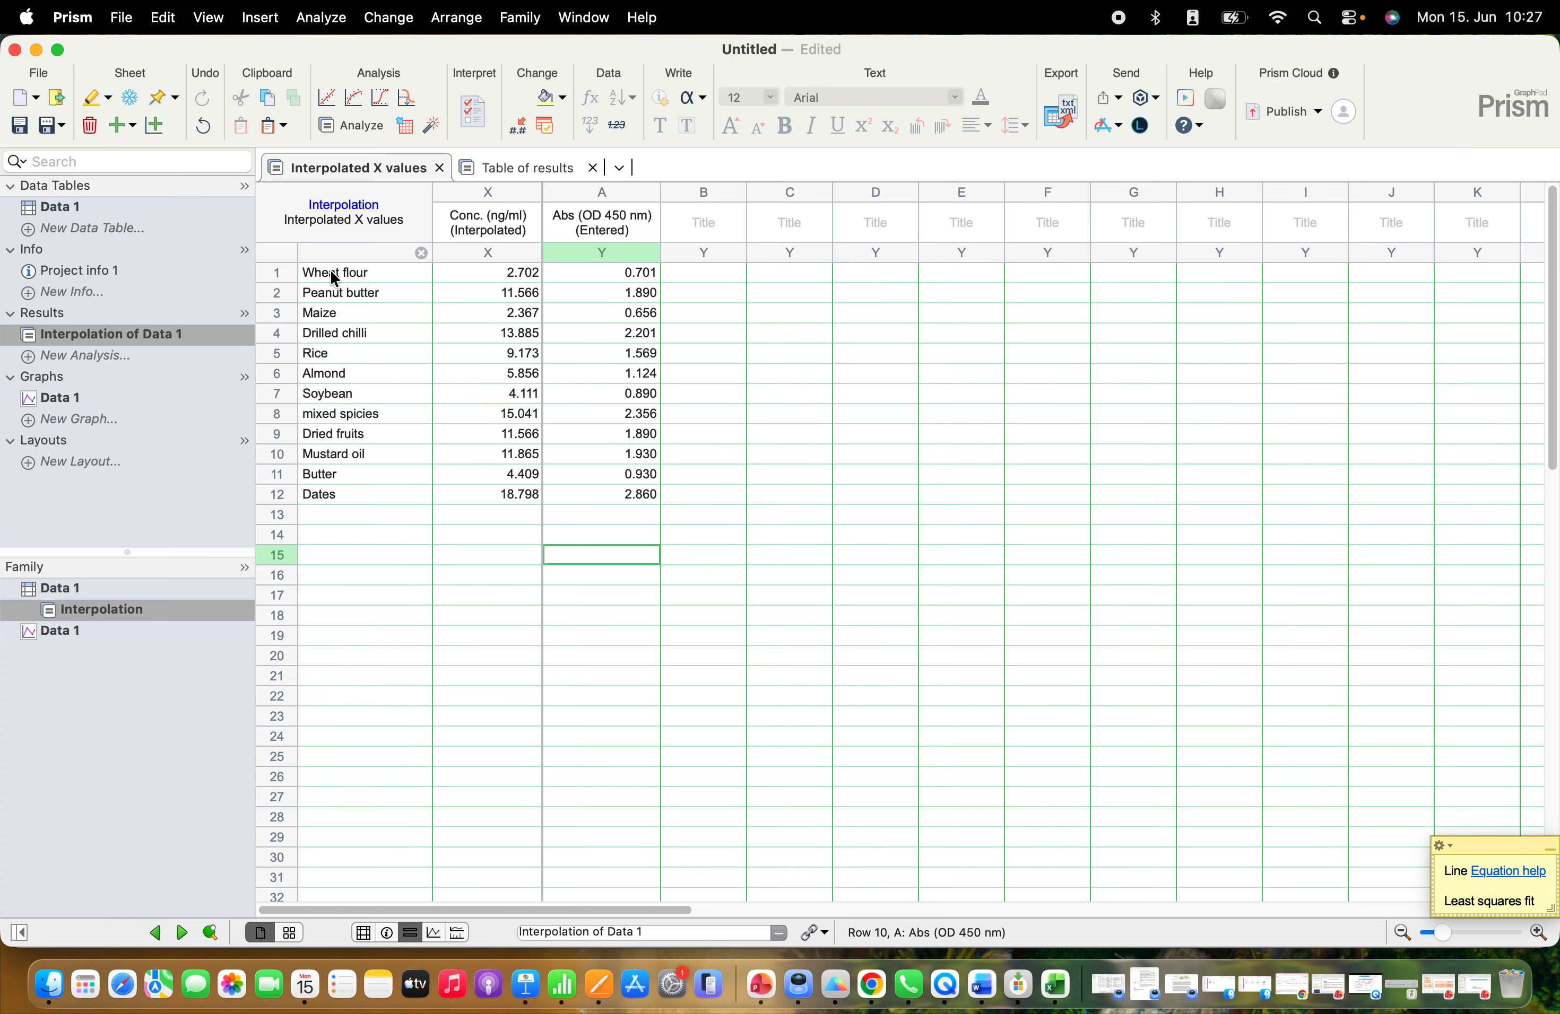
left_click_drag(325, 272, 478, 494)
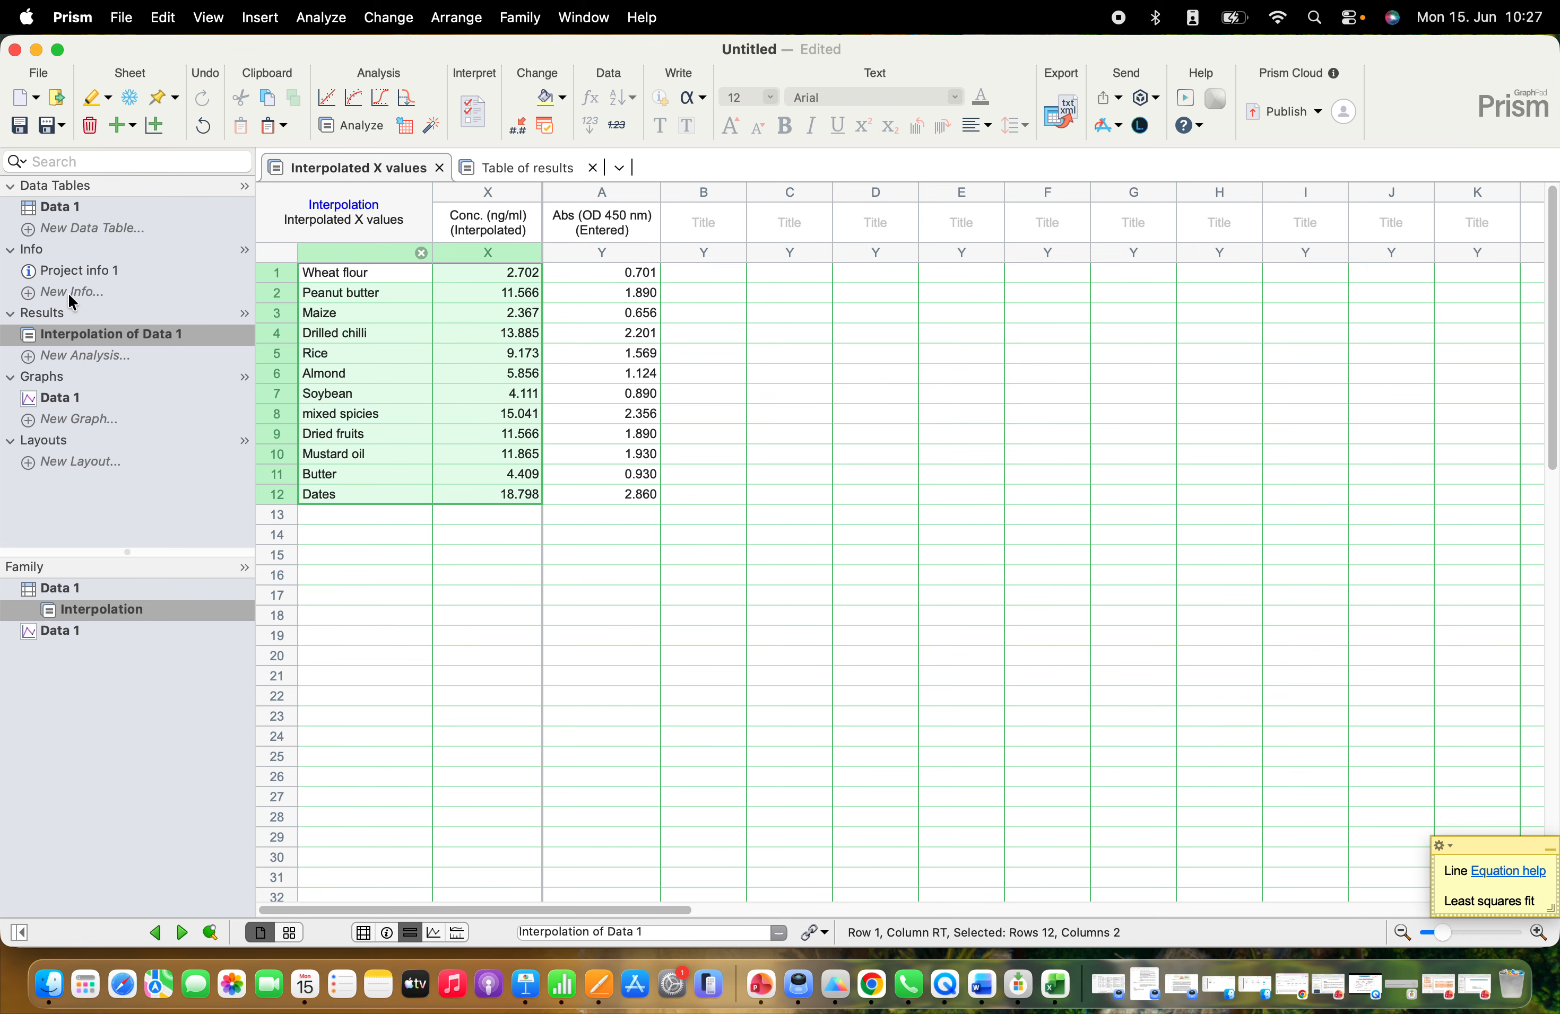
left_click(49, 228)
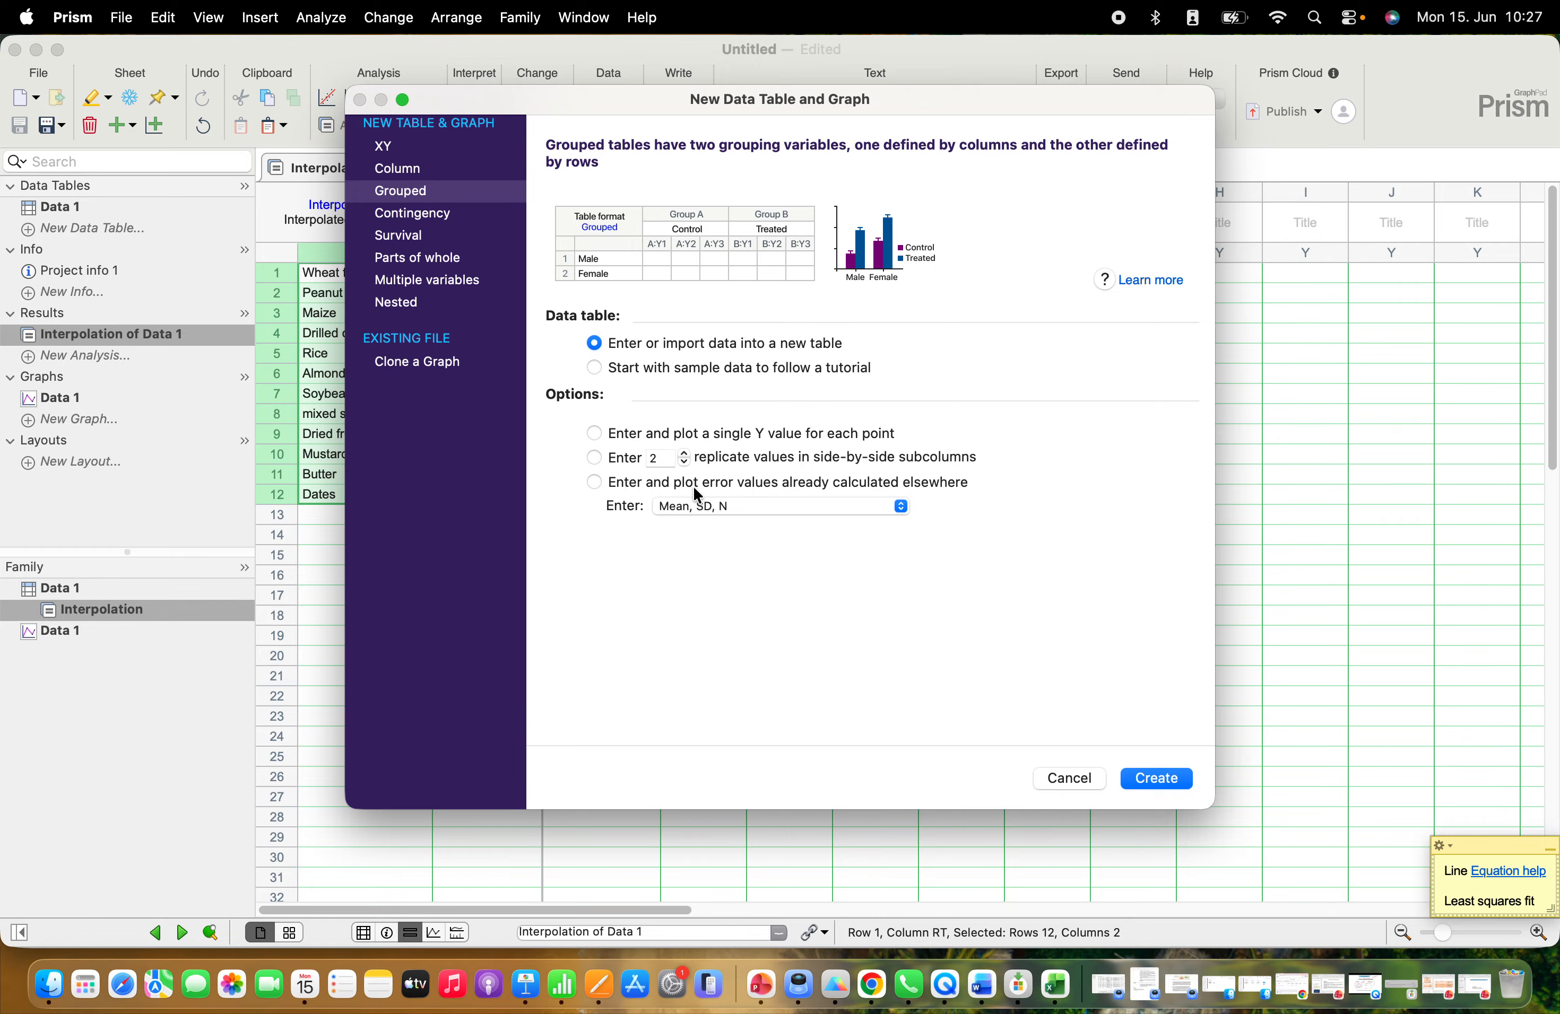
left_click(595, 433)
left_click(1146, 779)
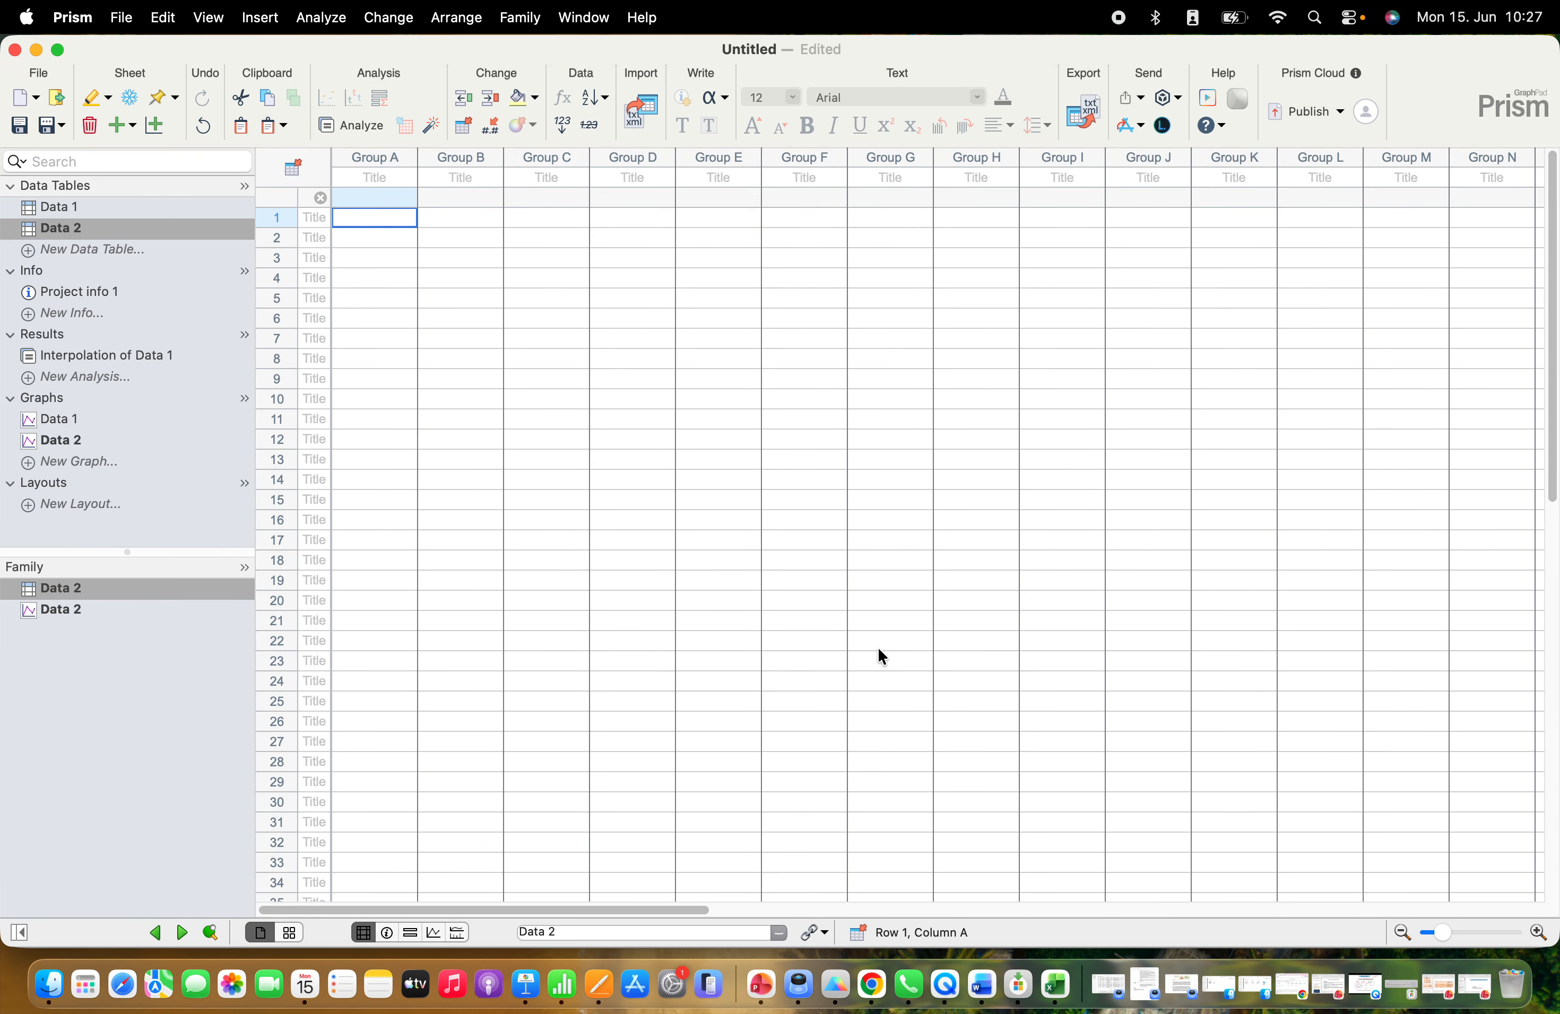
key("super+v")
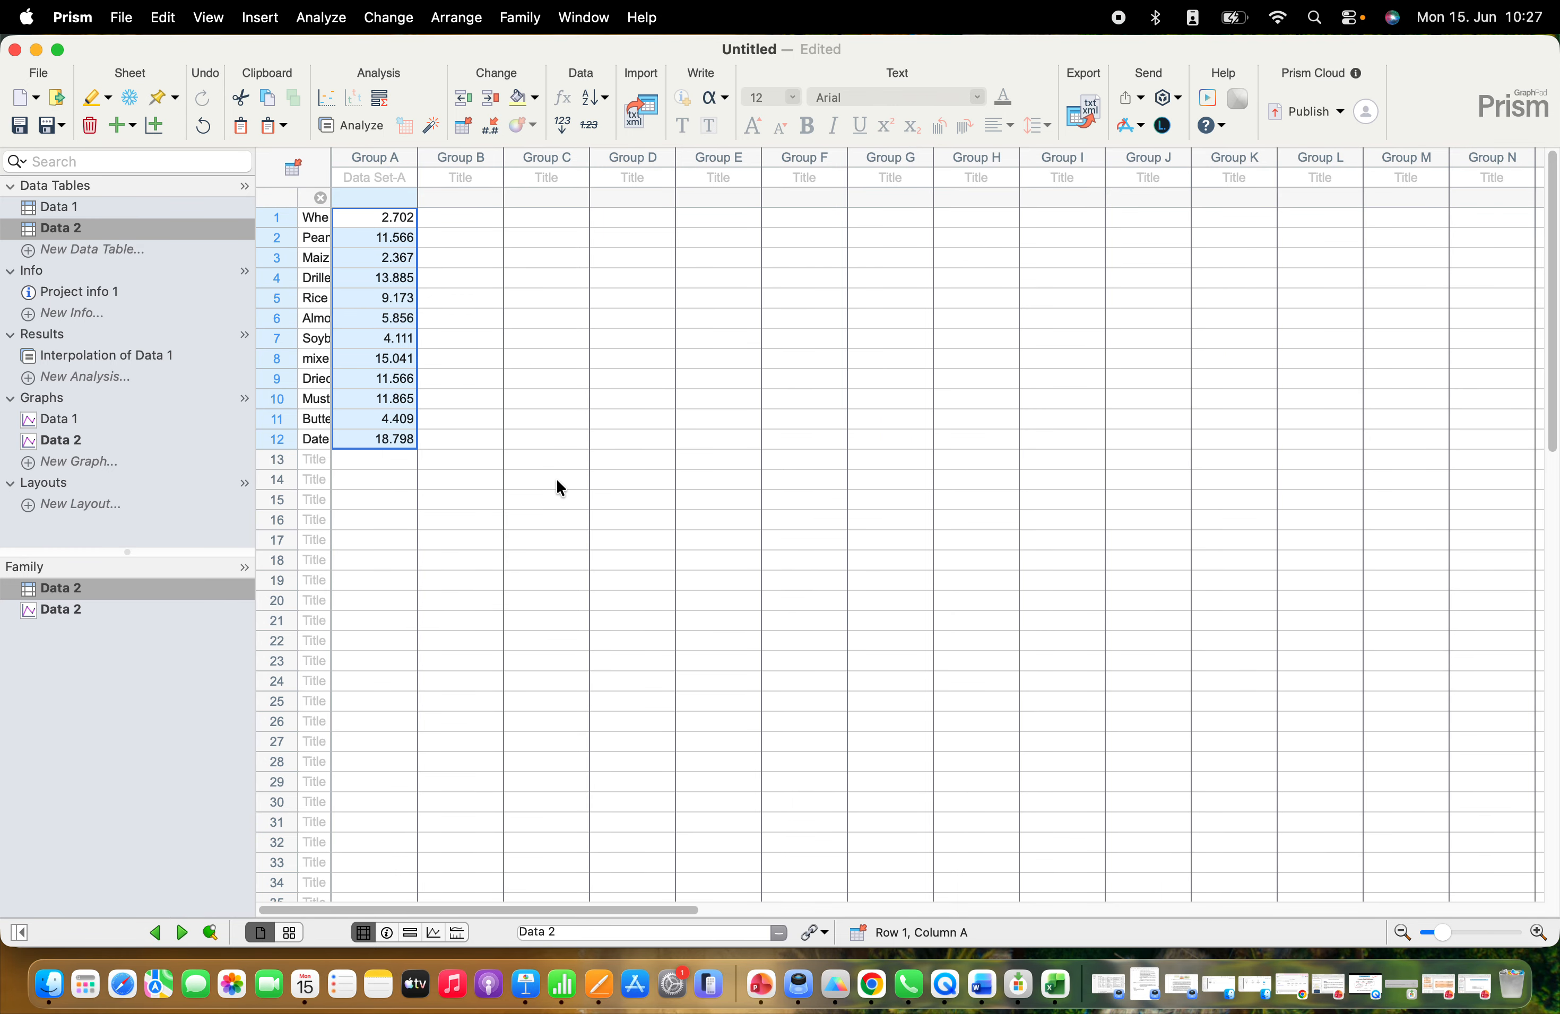
Plot the Data 2 graph as summary data with Interleaved bars
left_click(74, 438)
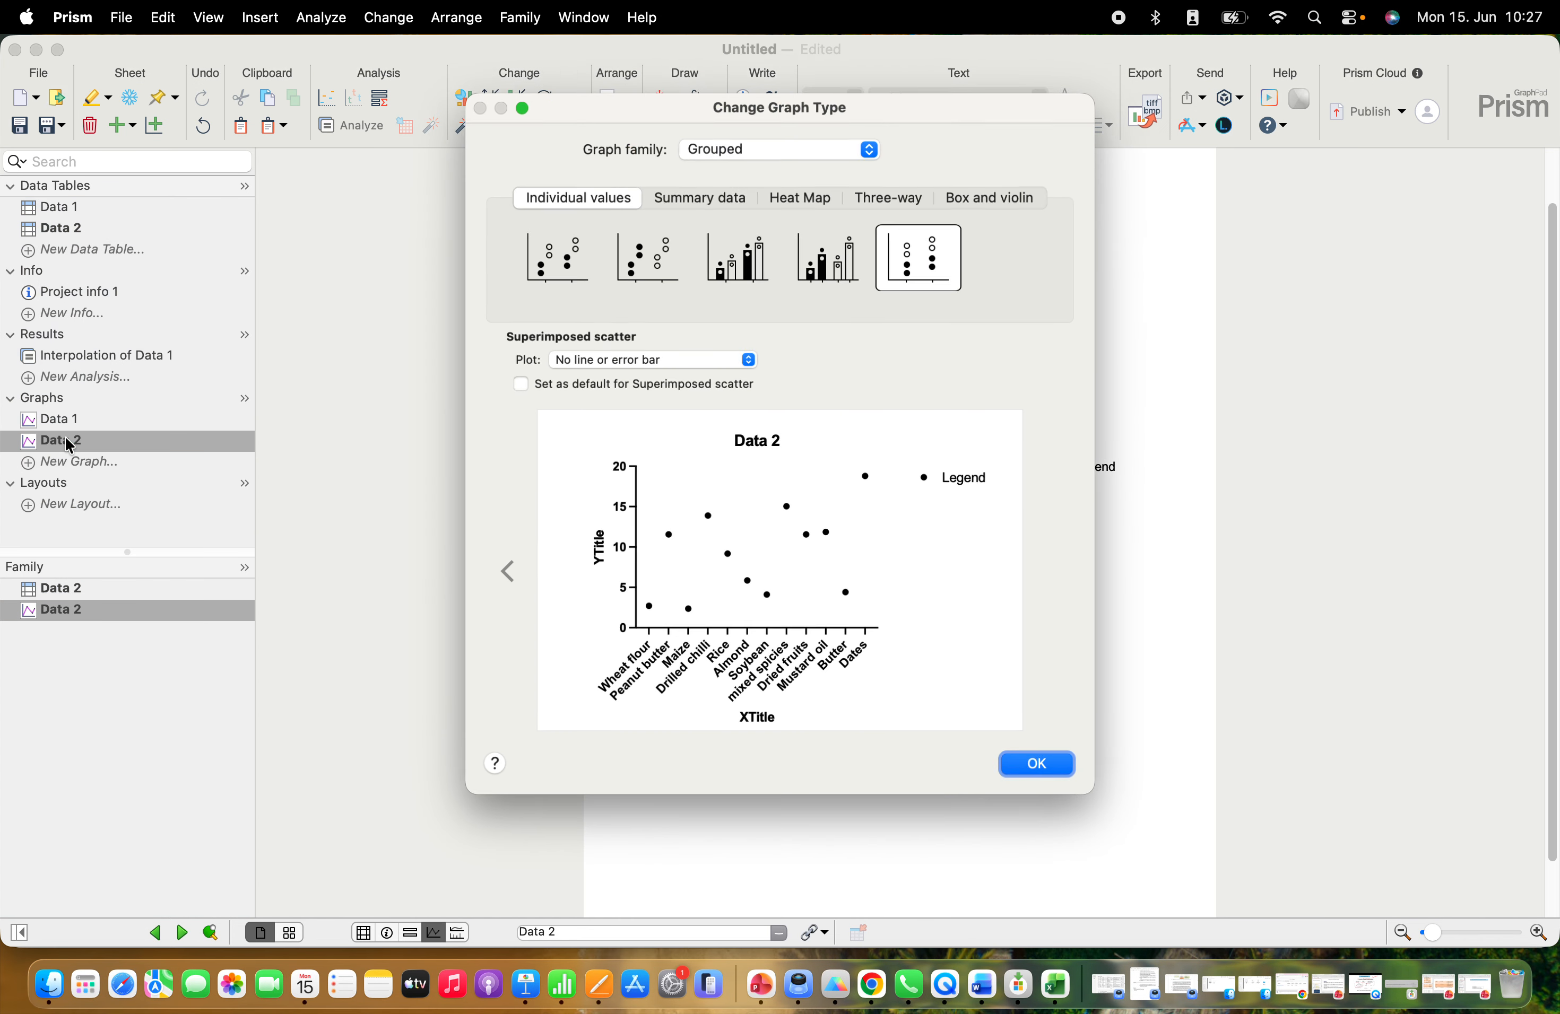
left_click(684, 201)
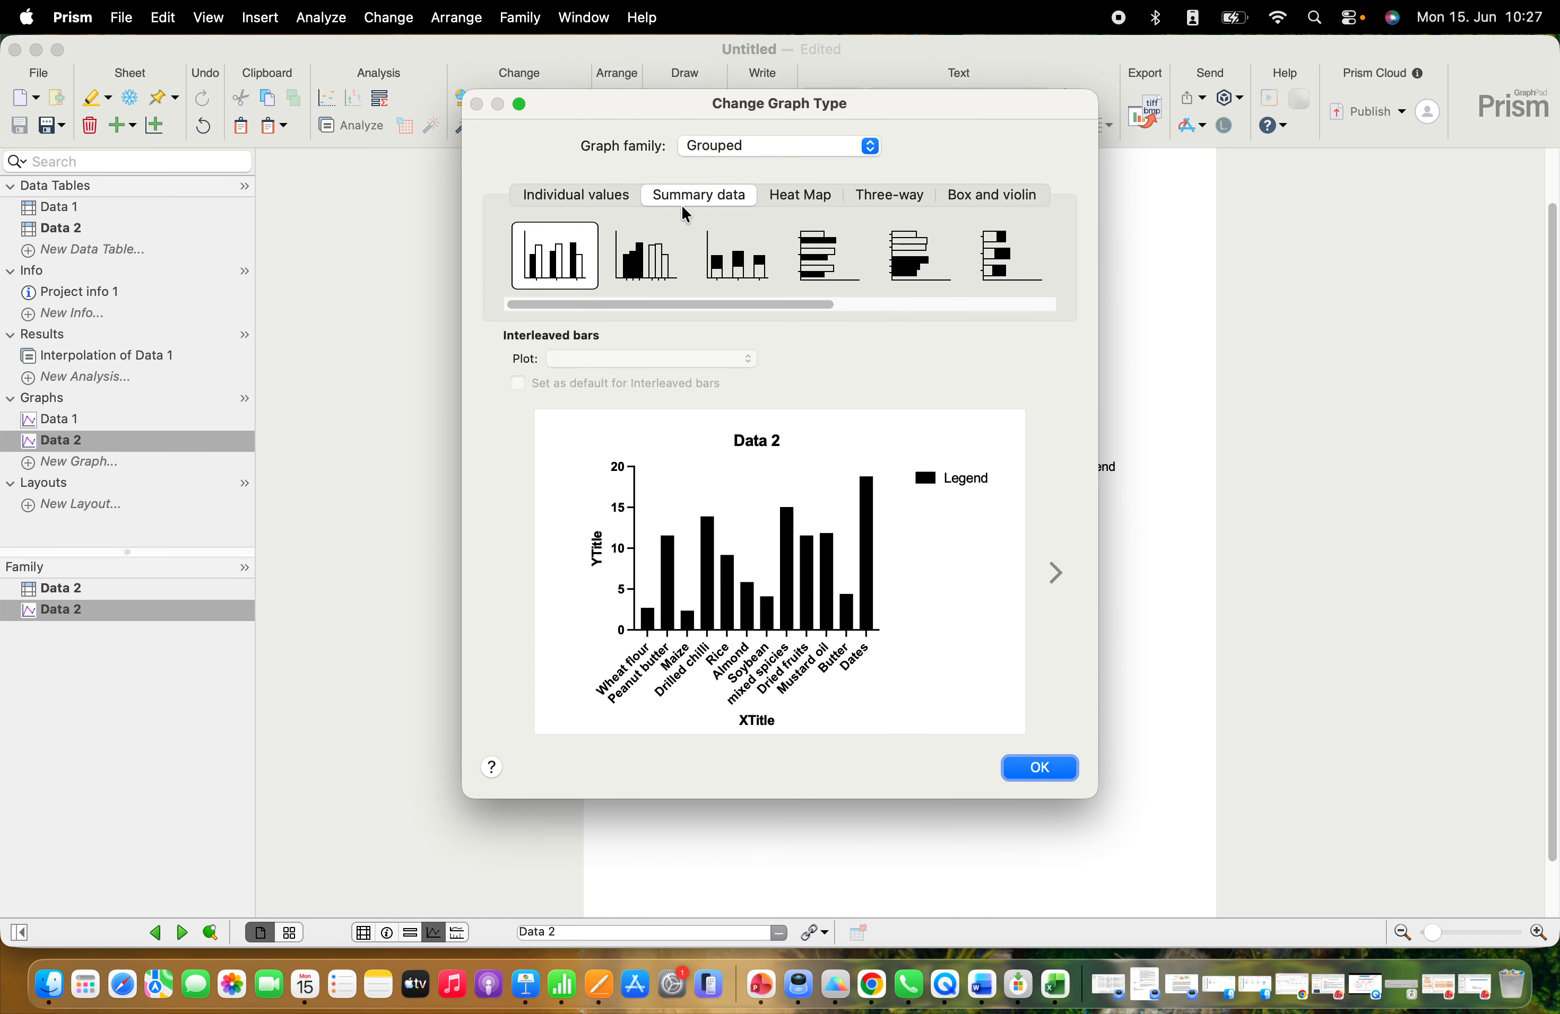
left_click(1018, 766)
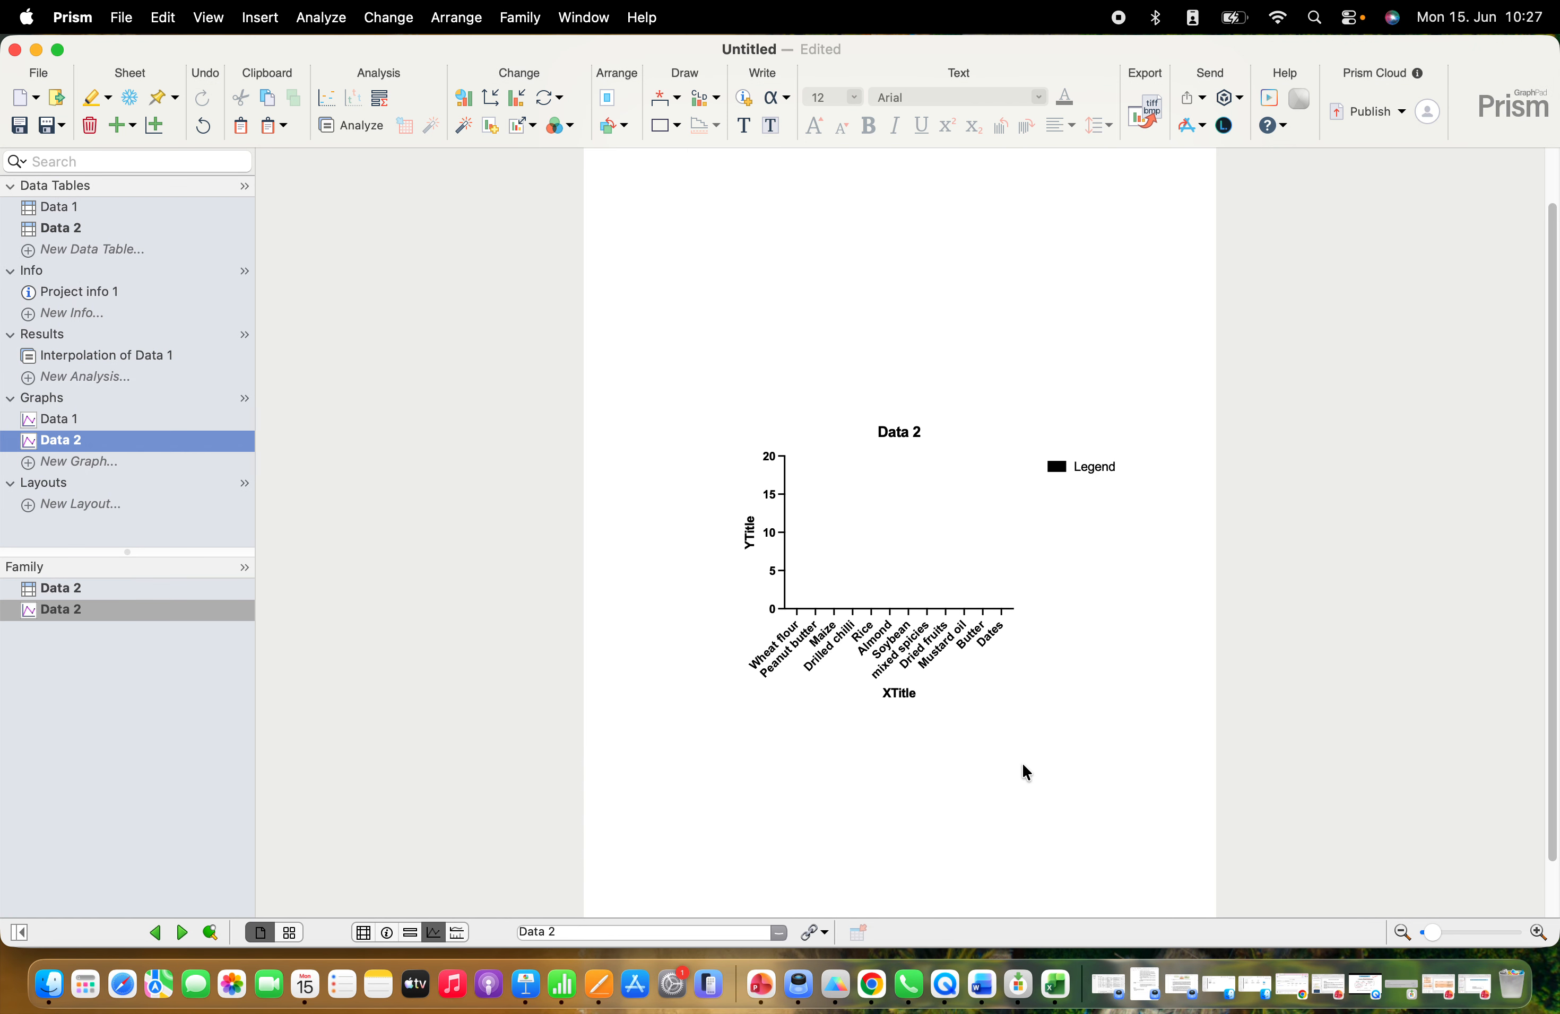
Set the Y-axis title of the Data 2 bar graph to "Protein conc. (ng/ml)"
double_click(751, 530)
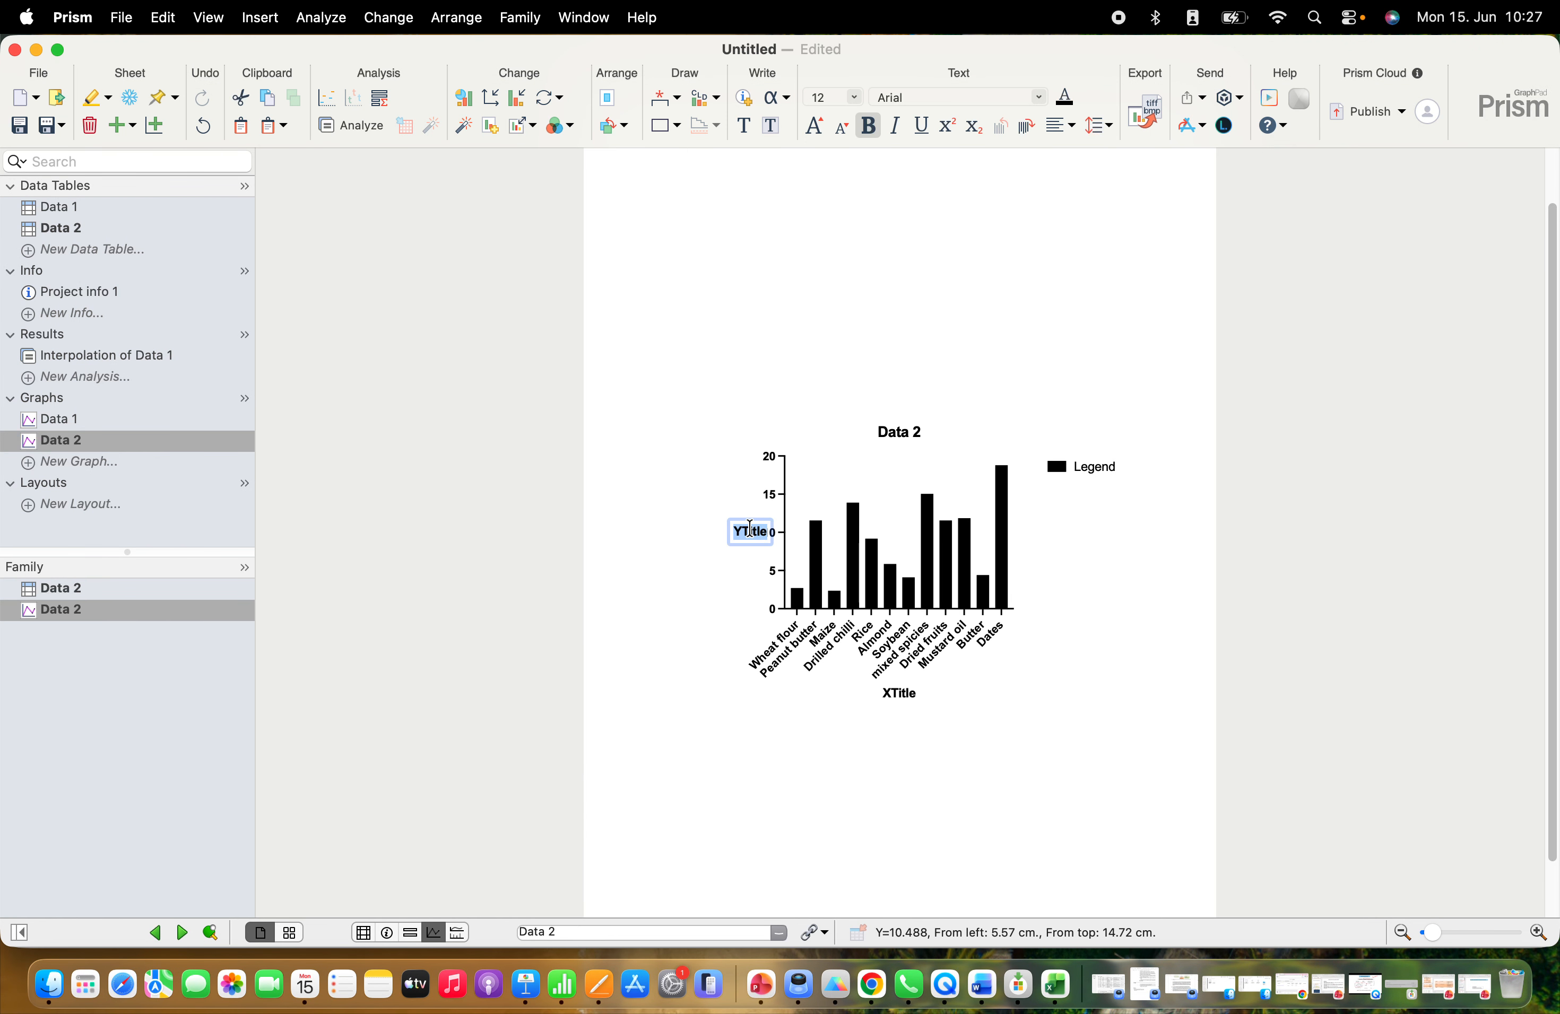
type("Prot")
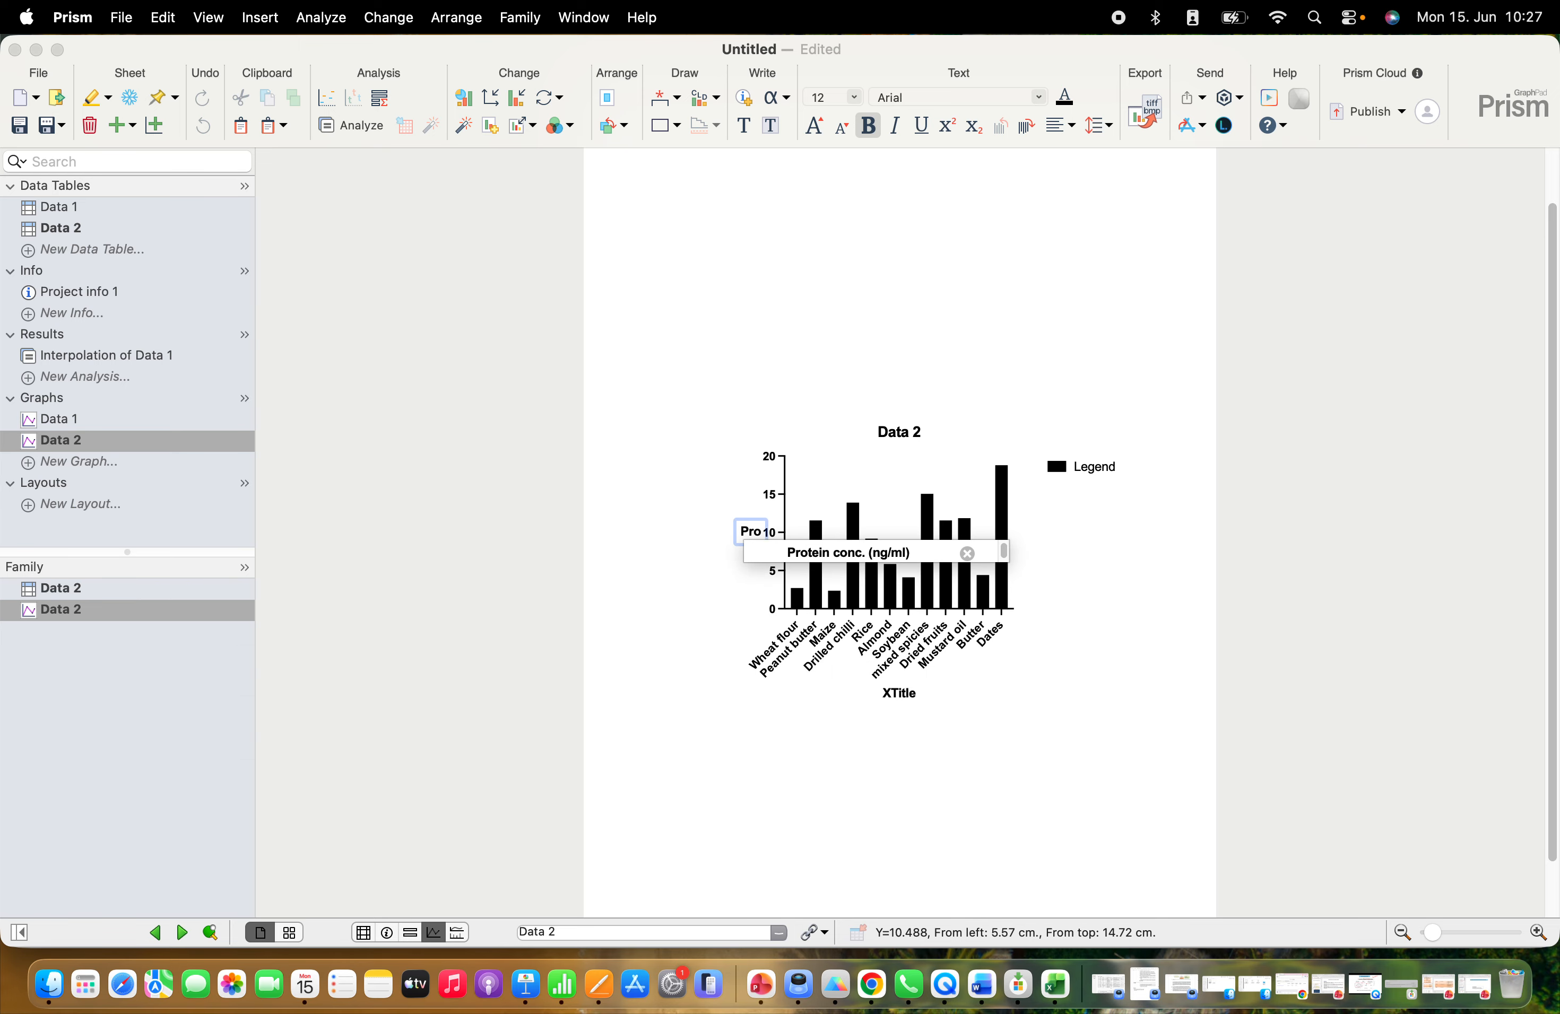
left_click(805, 559)
left_click(689, 607)
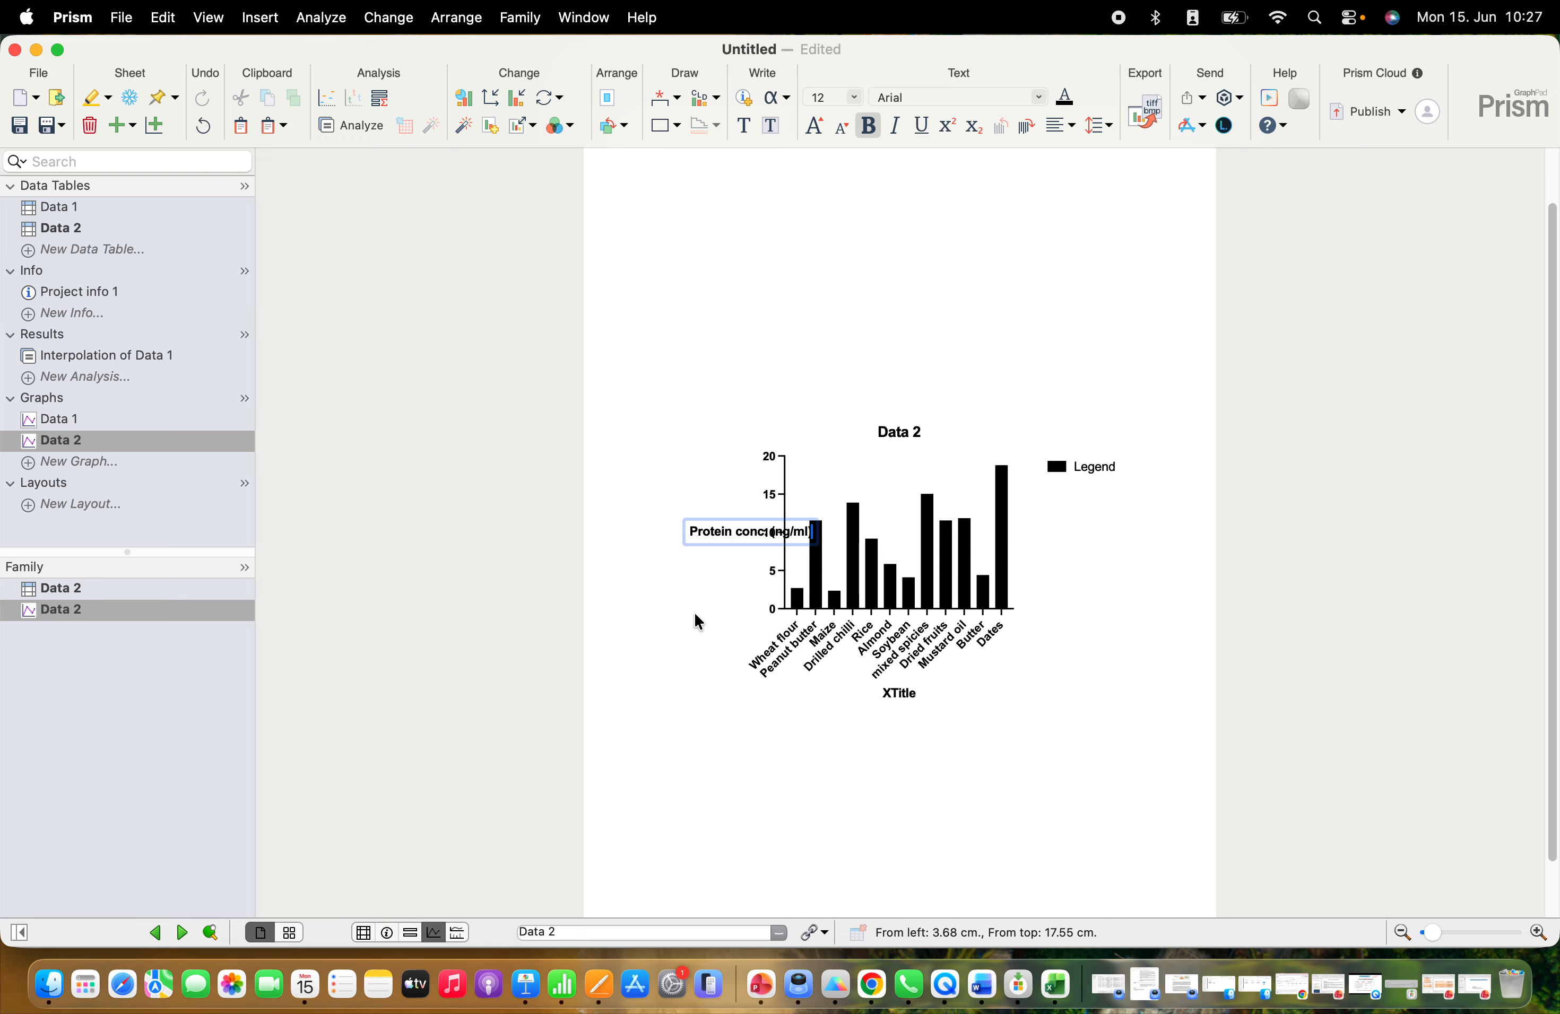
left_click(720, 616)
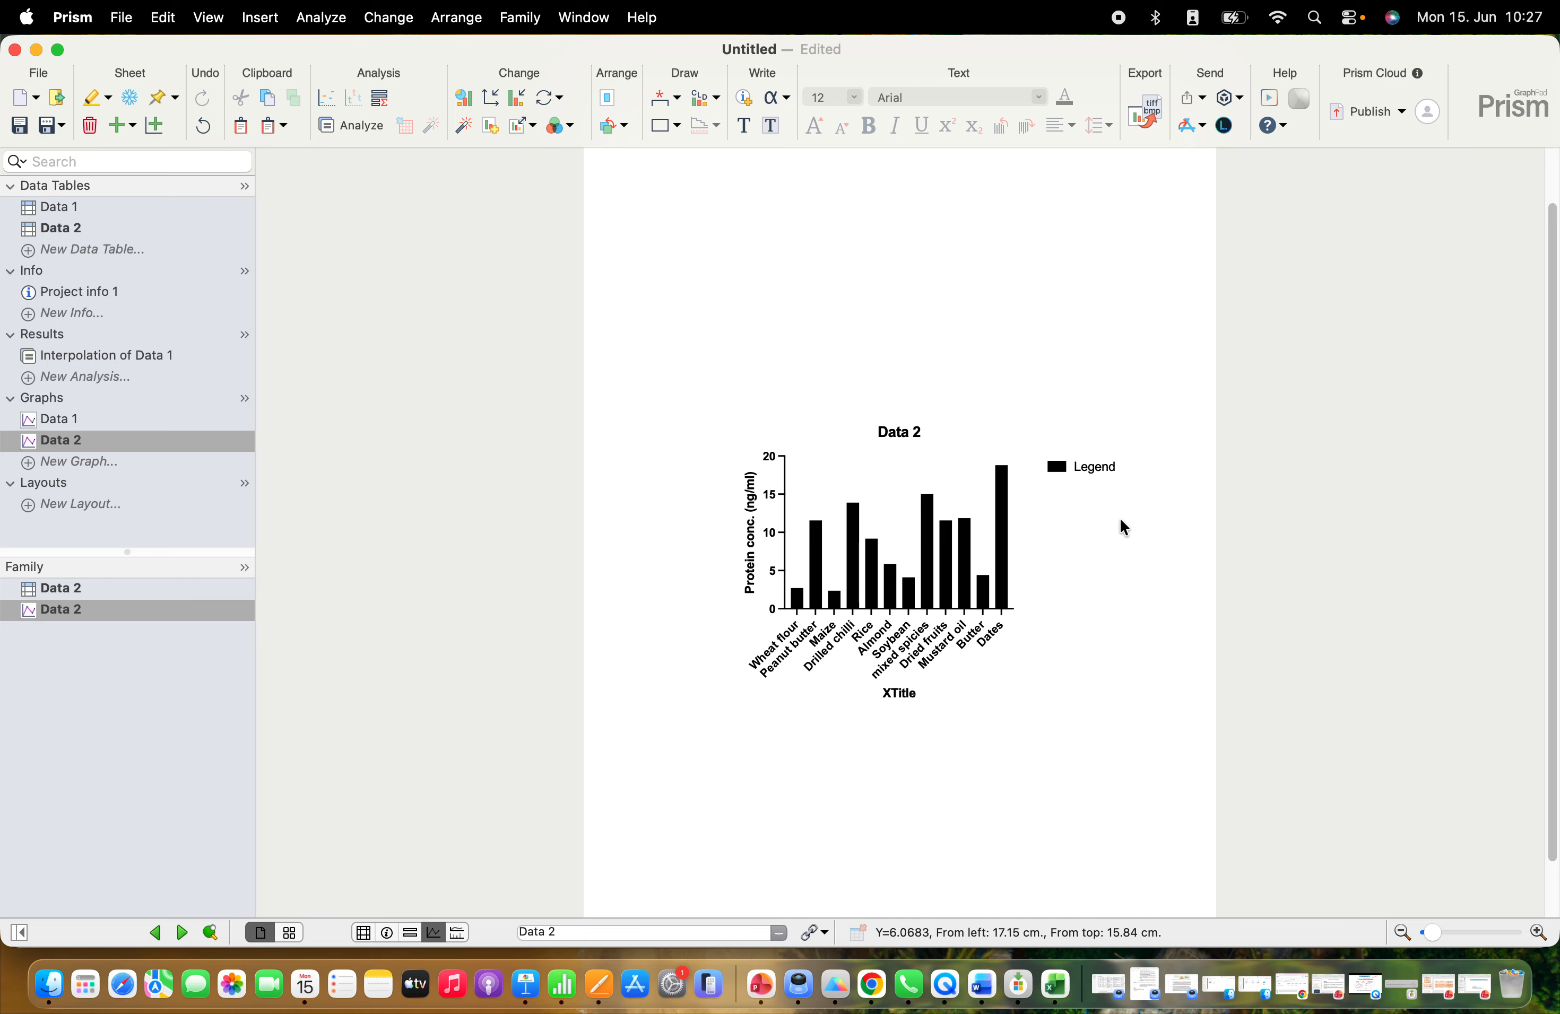
Remove the legend and the graph title from the Data 2 bar graph
left_click(1063, 469)
key("Delete")
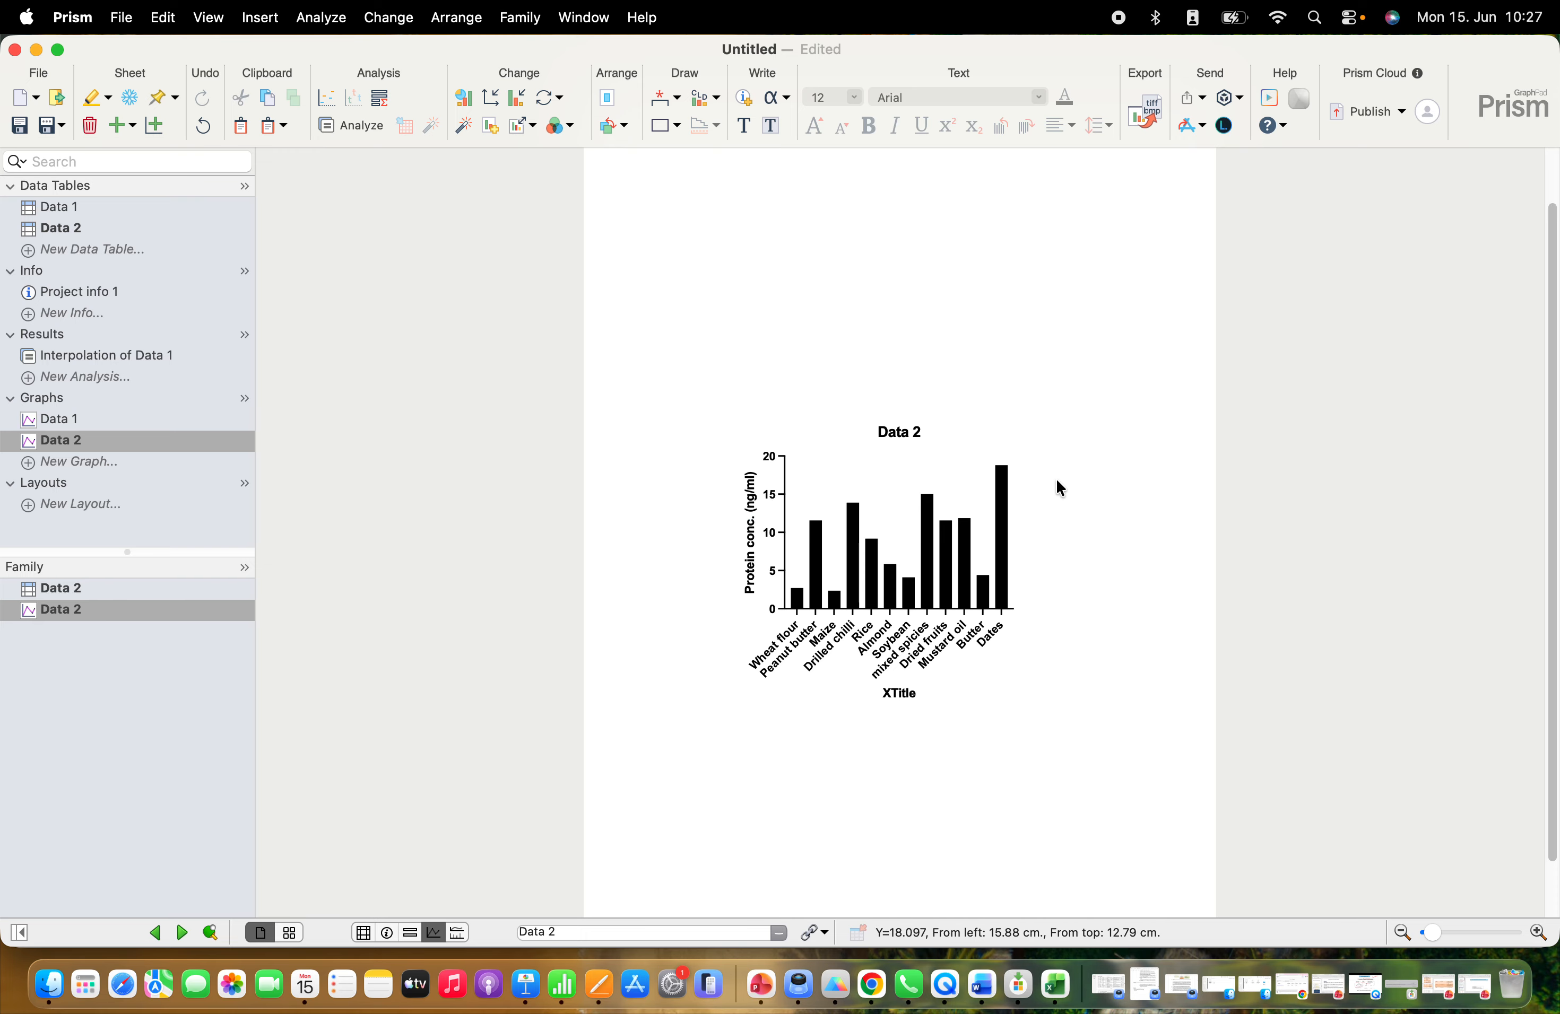
double_click(899, 432)
key("BackSpace")
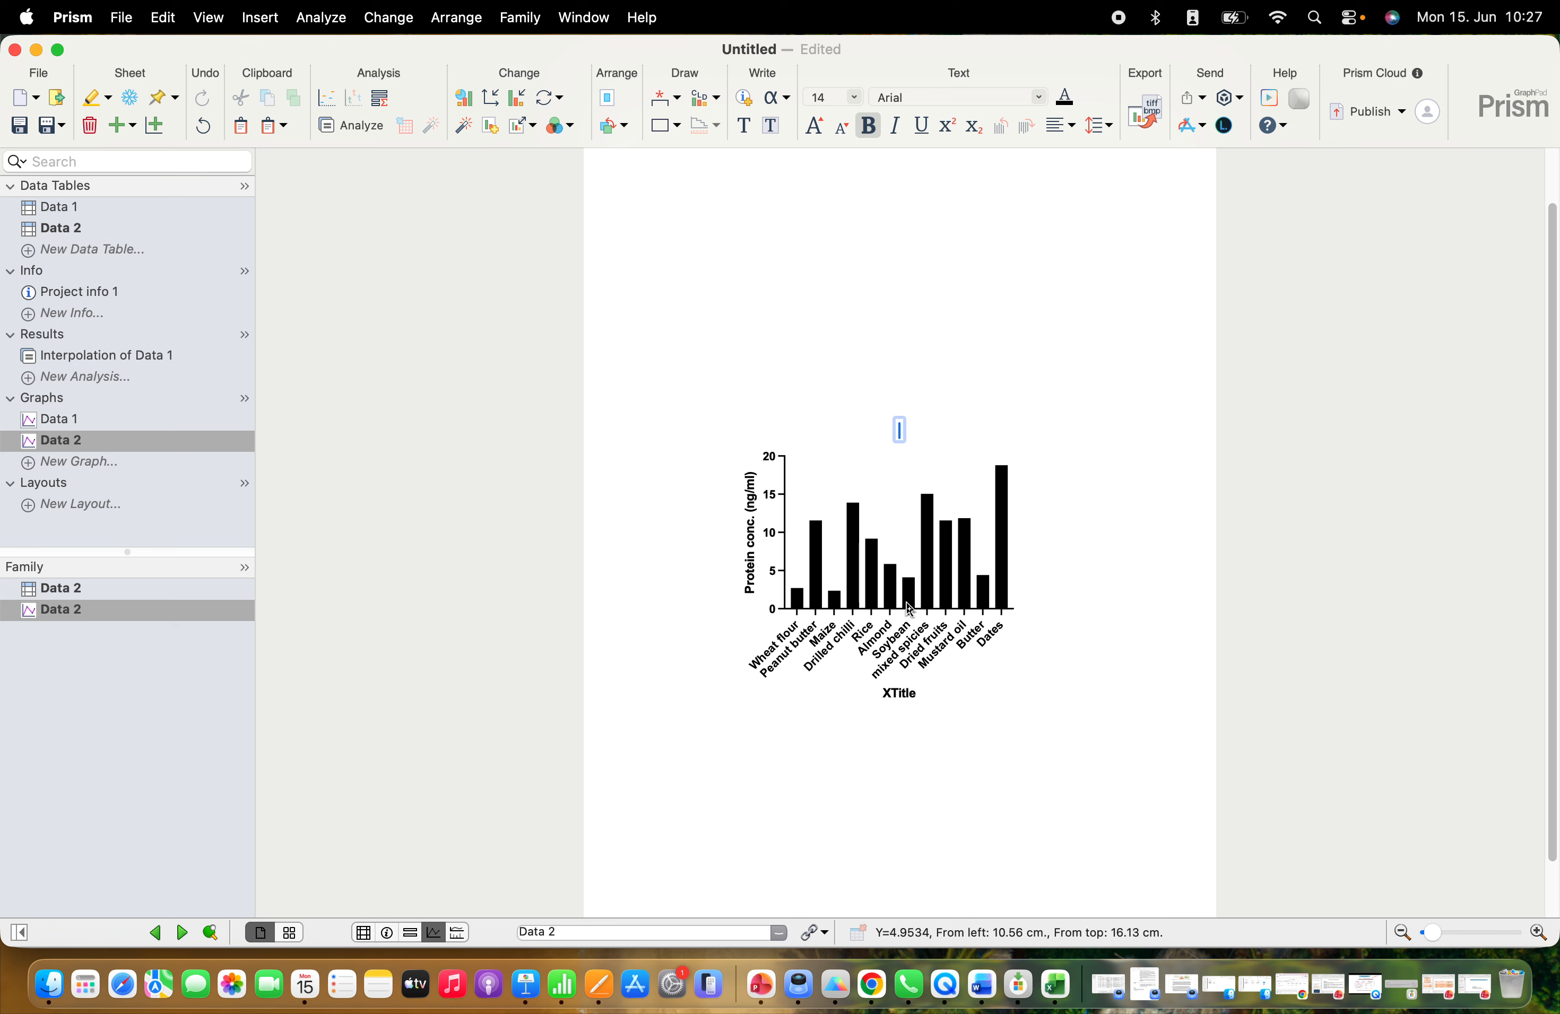
left_click(777, 738)
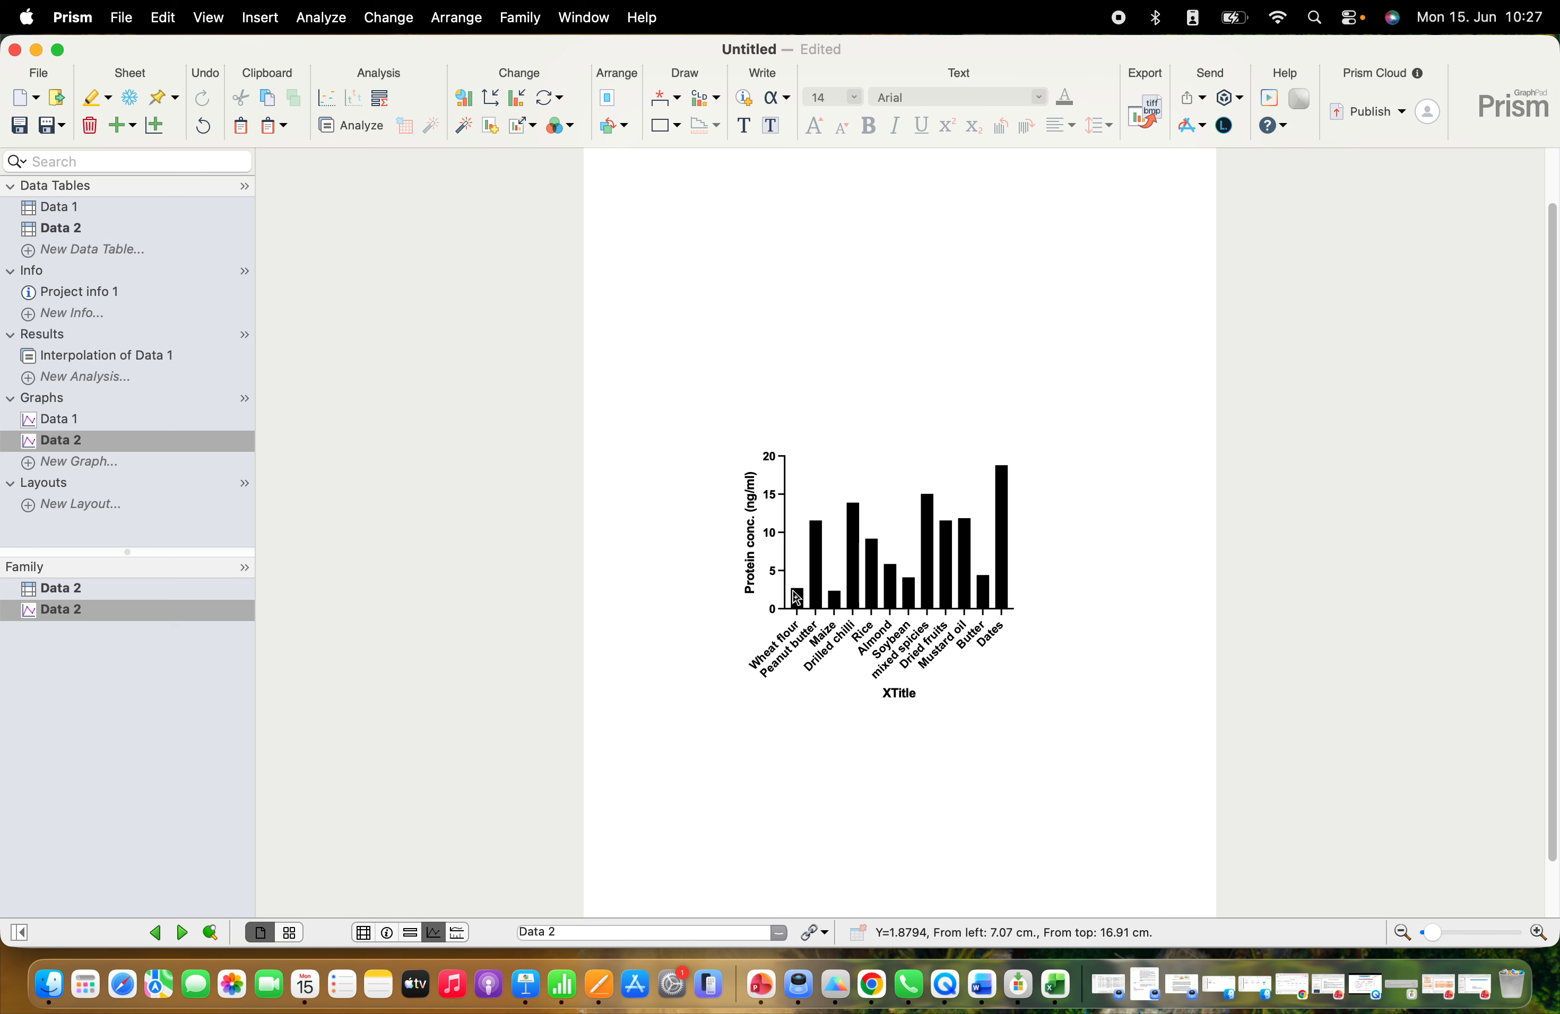
Set the gaps and direction of the bar graph's left Y axis to Two segments (---| |---)
mouse_move(804, 592)
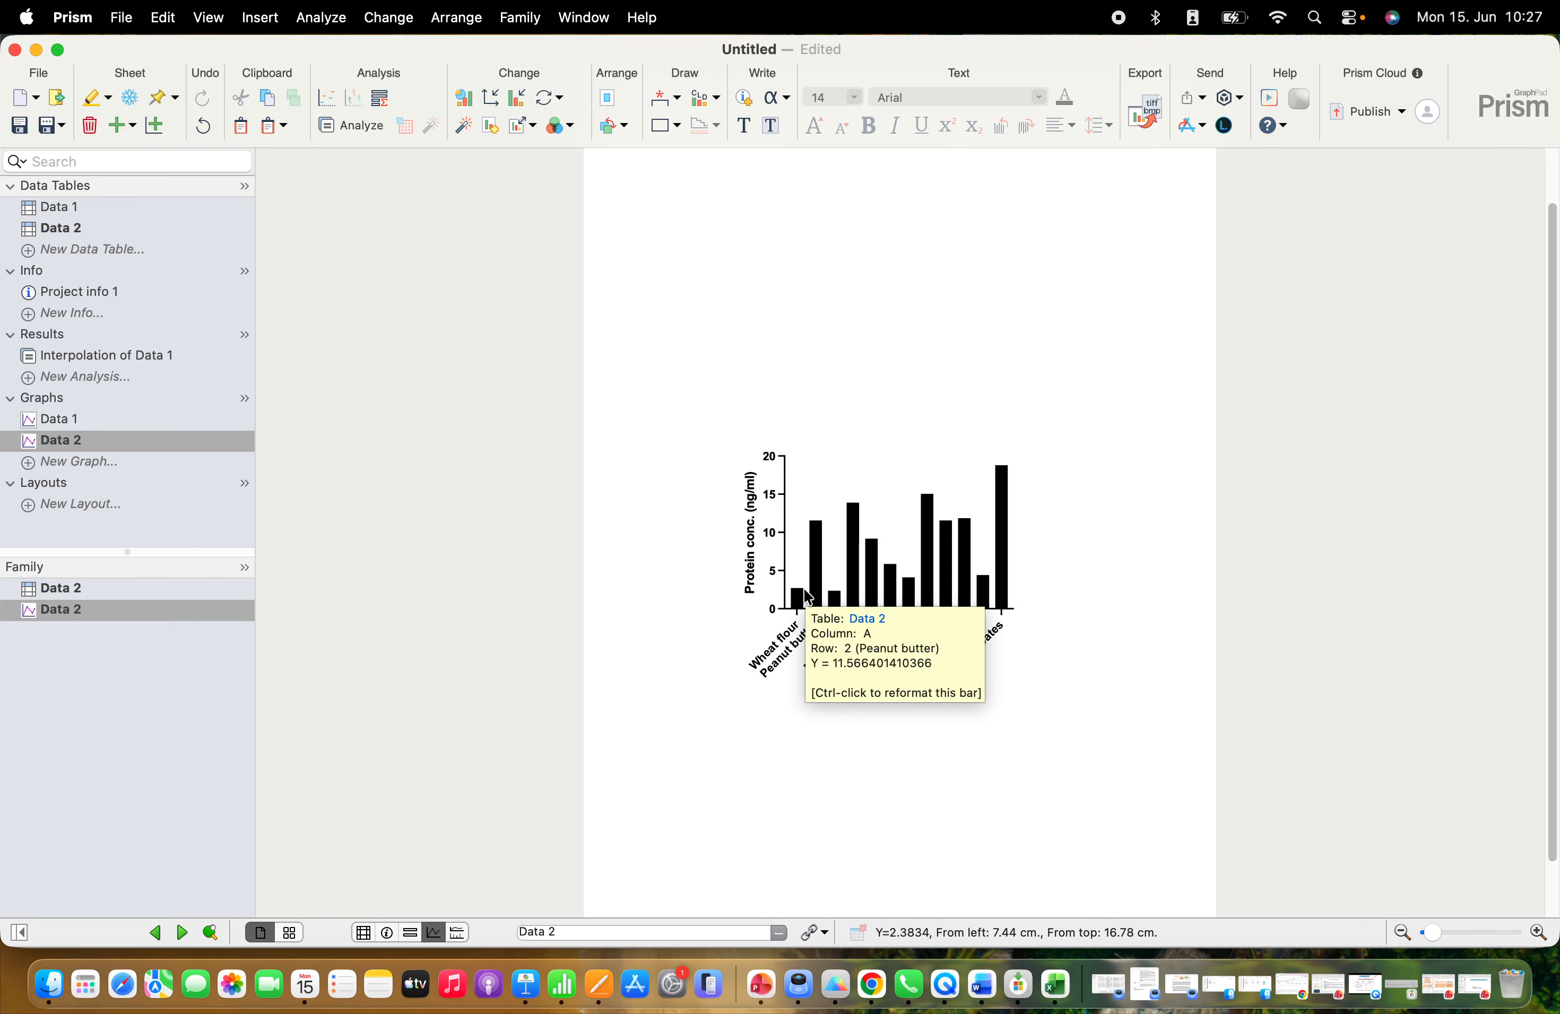
mouse_move(878, 601)
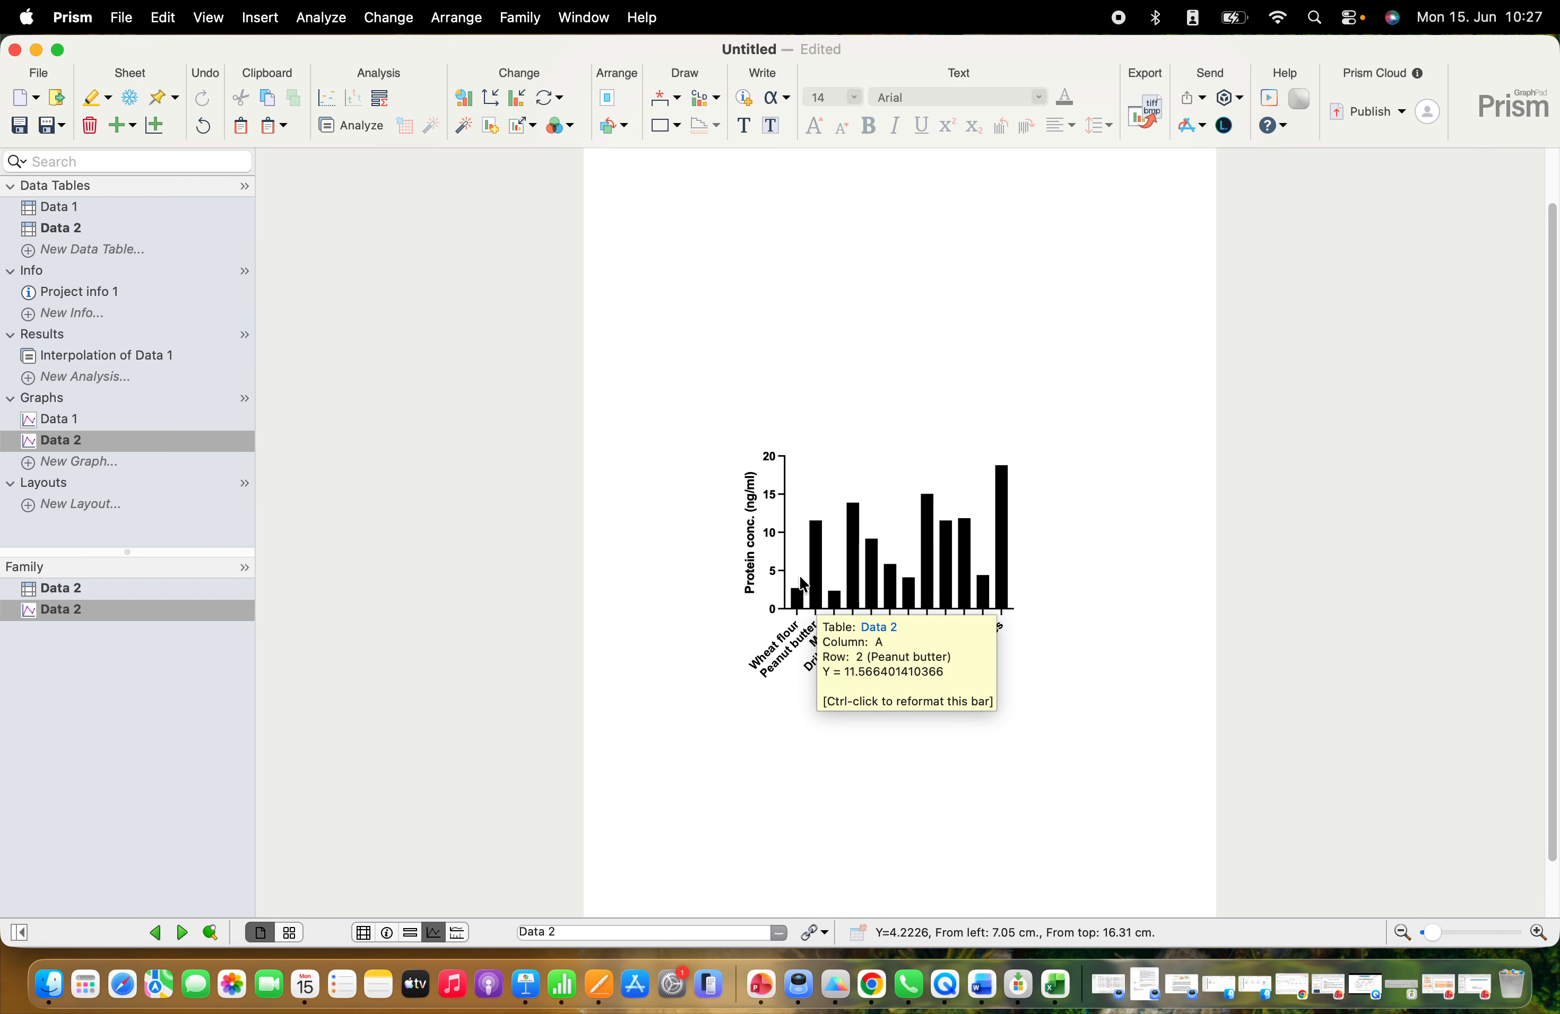
mouse_move(980, 595)
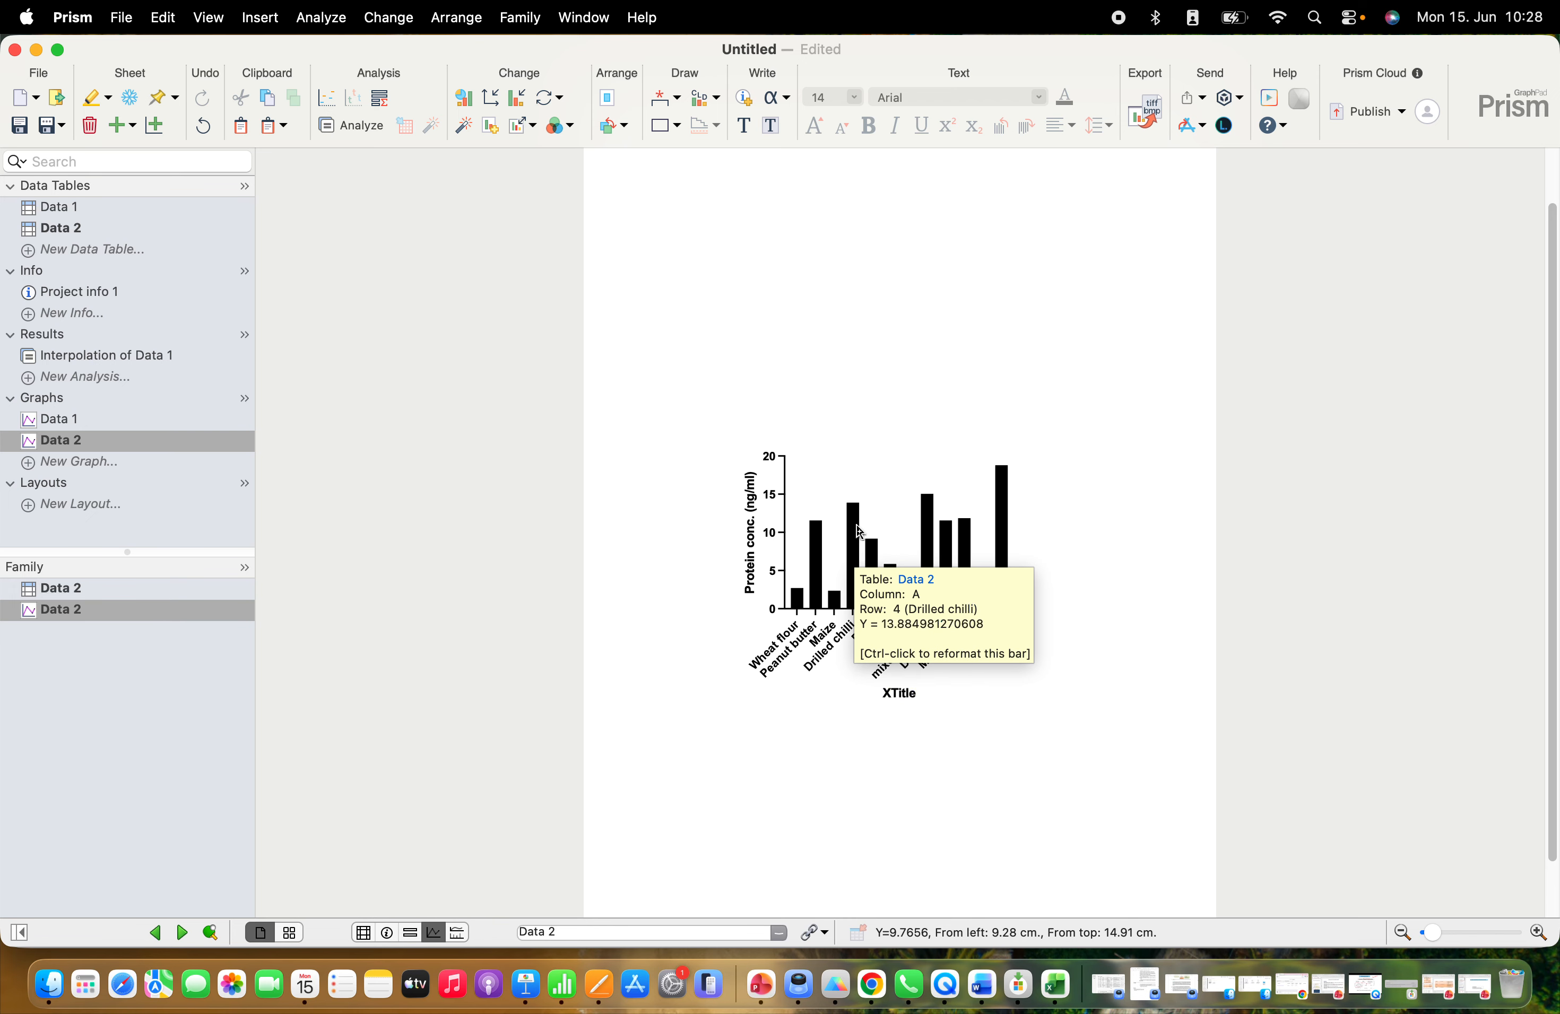
left_click(491, 98)
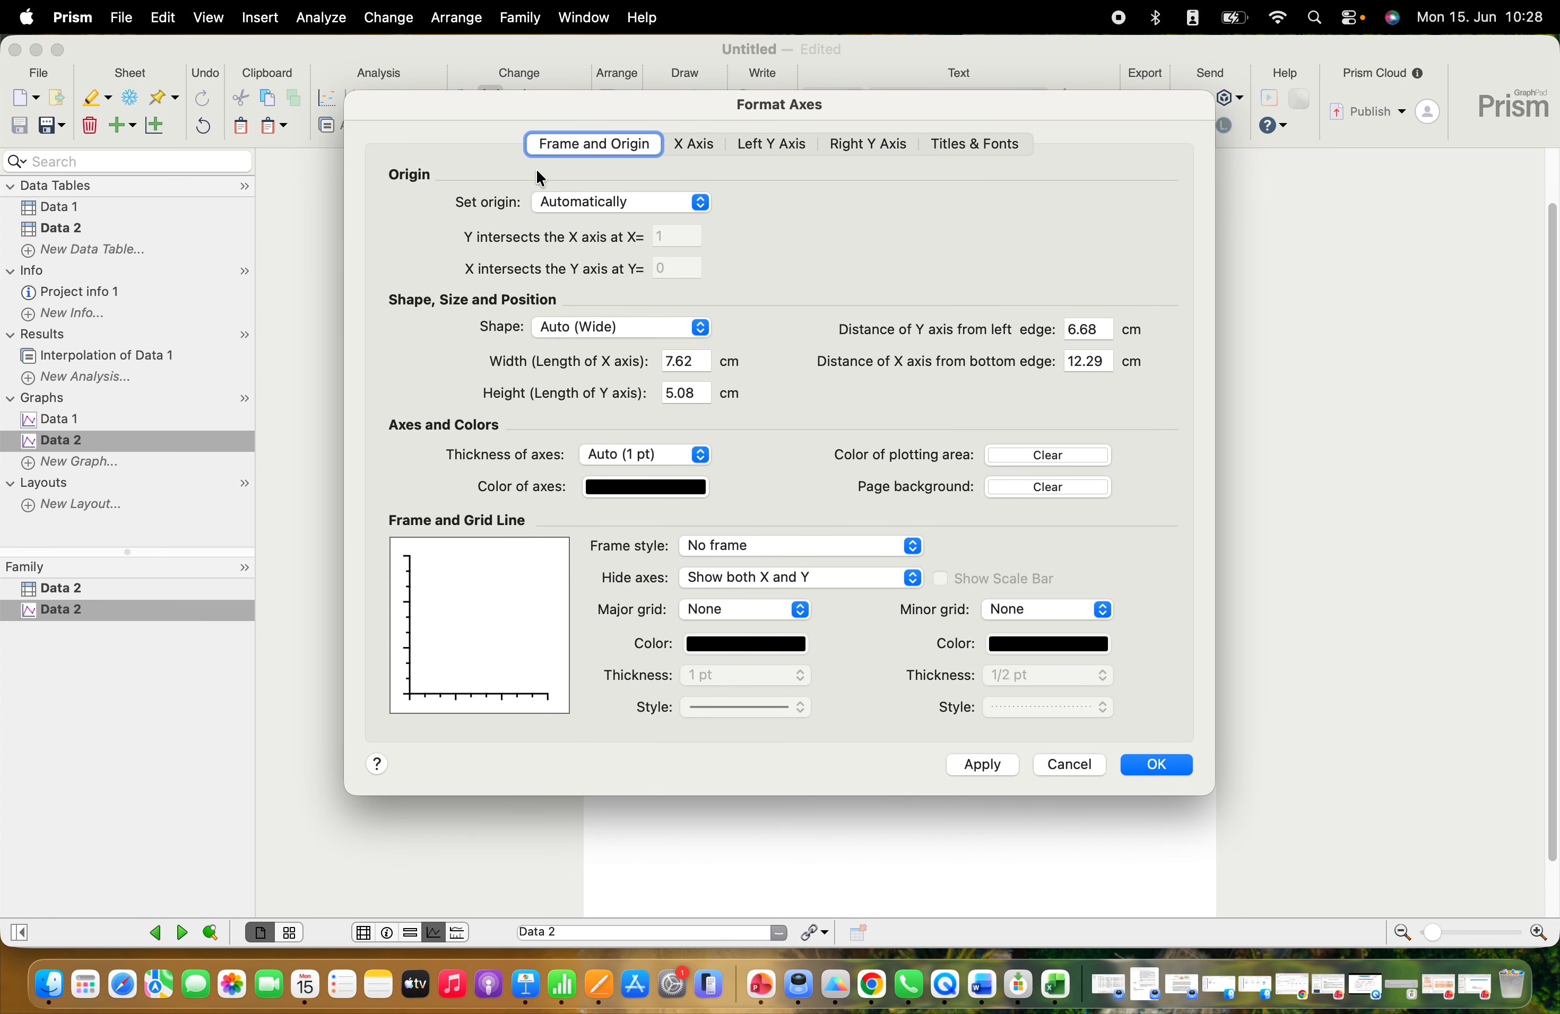
left_click(780, 141)
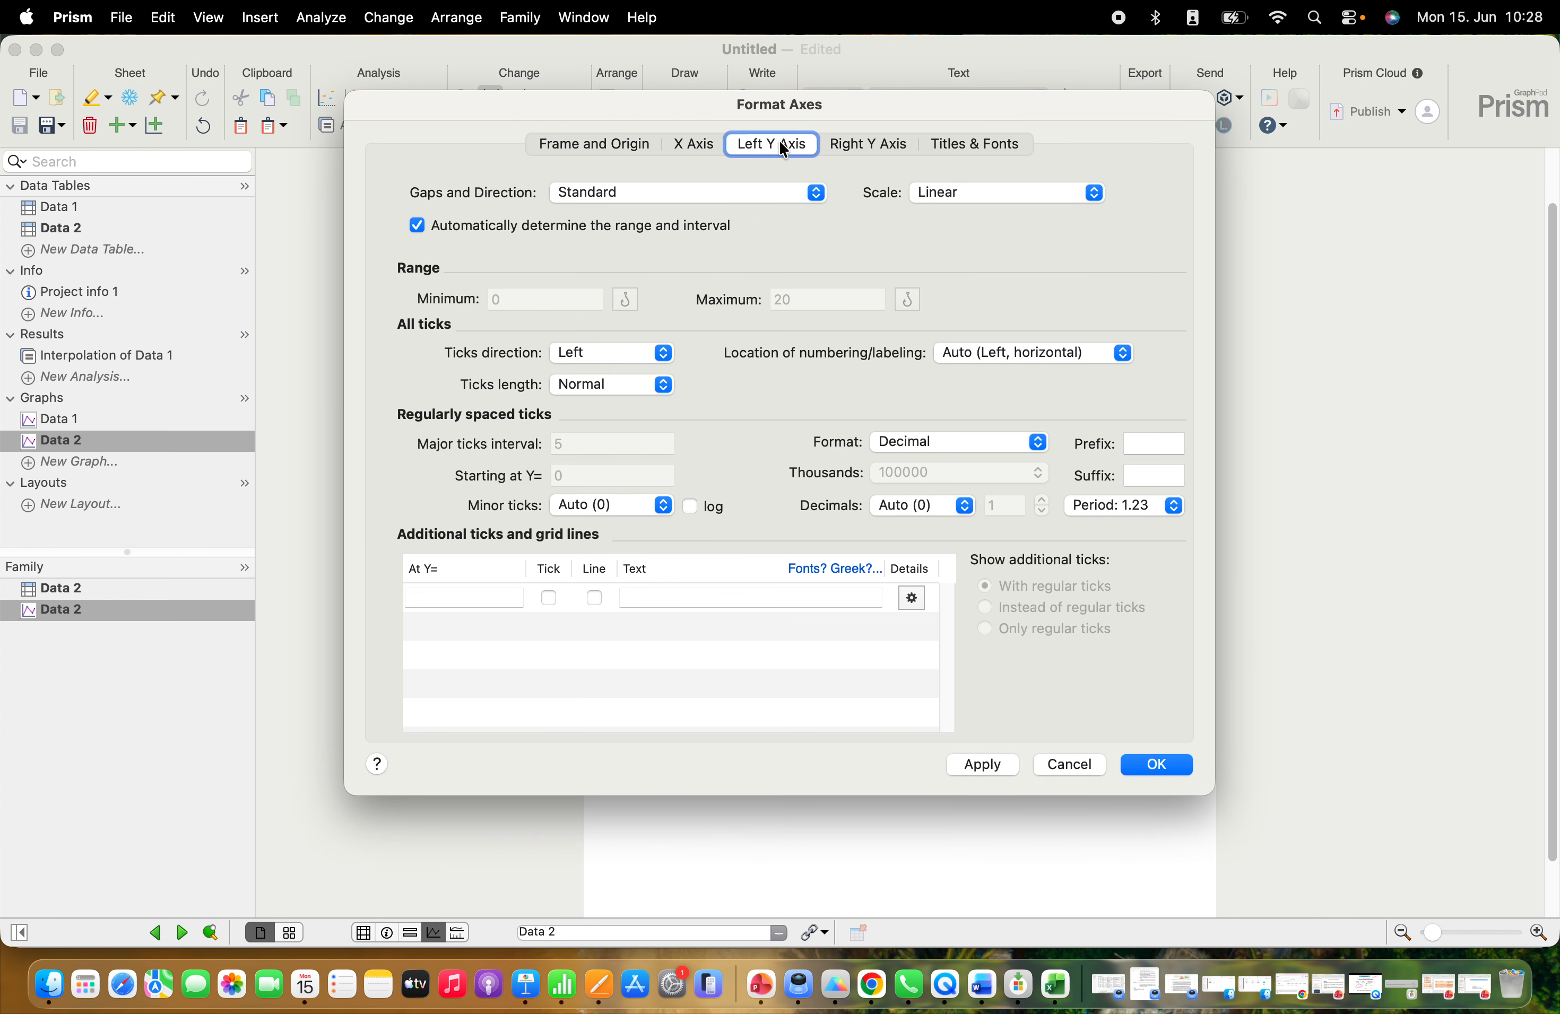
left_click(606, 195)
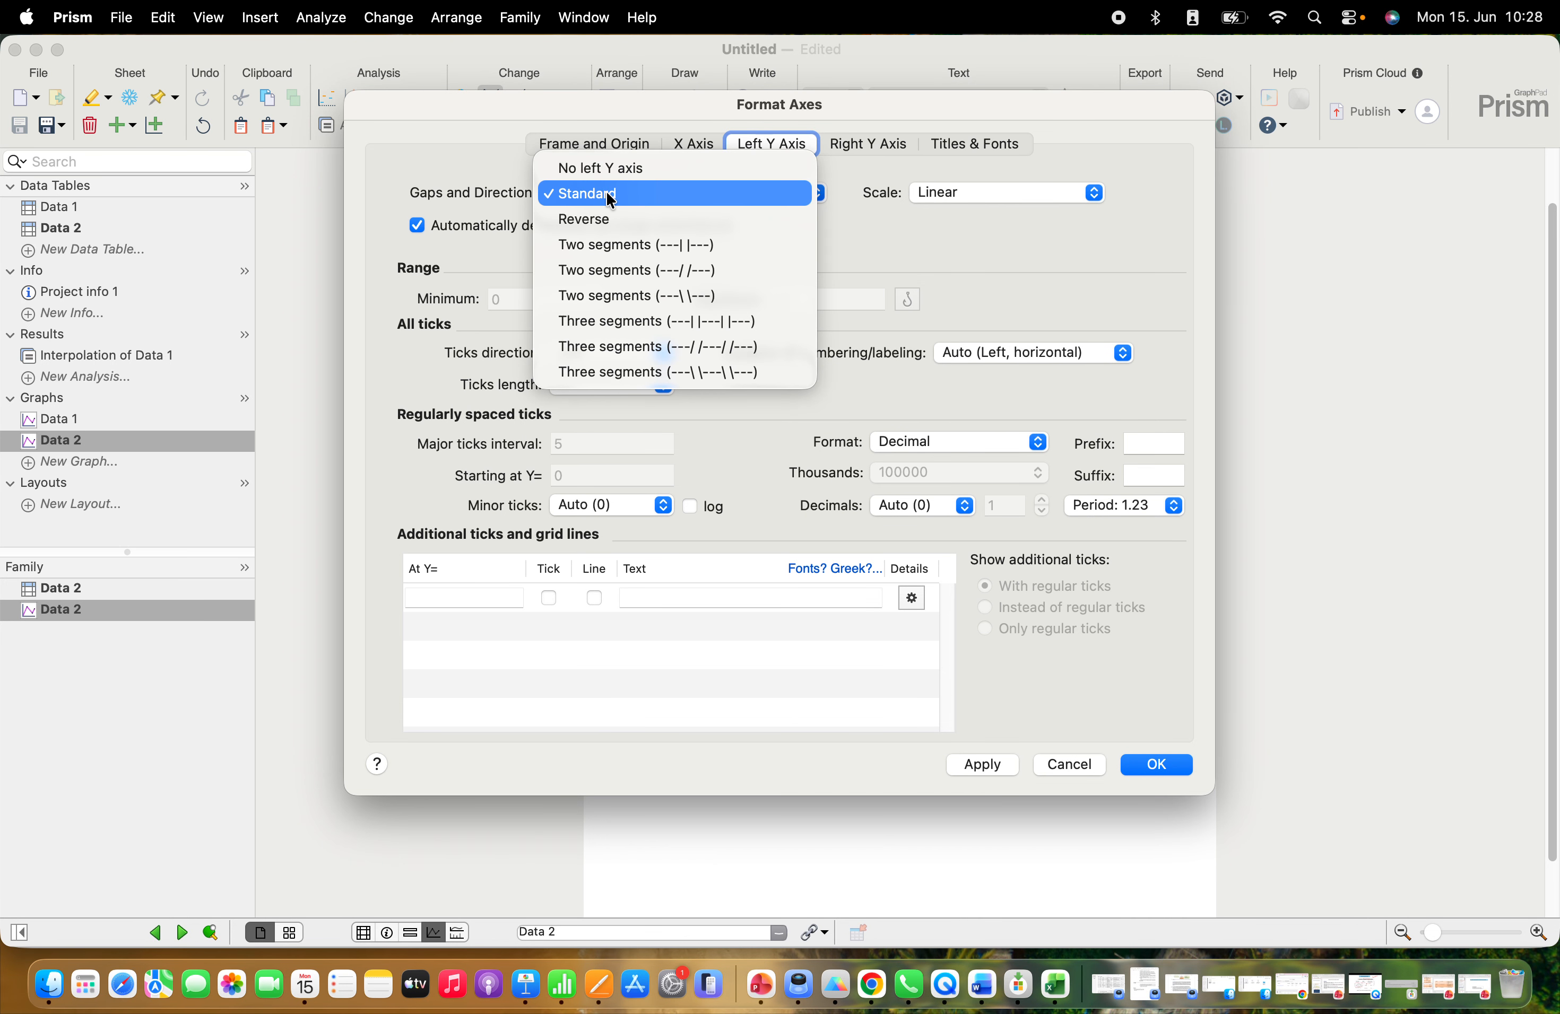
left_click(601, 246)
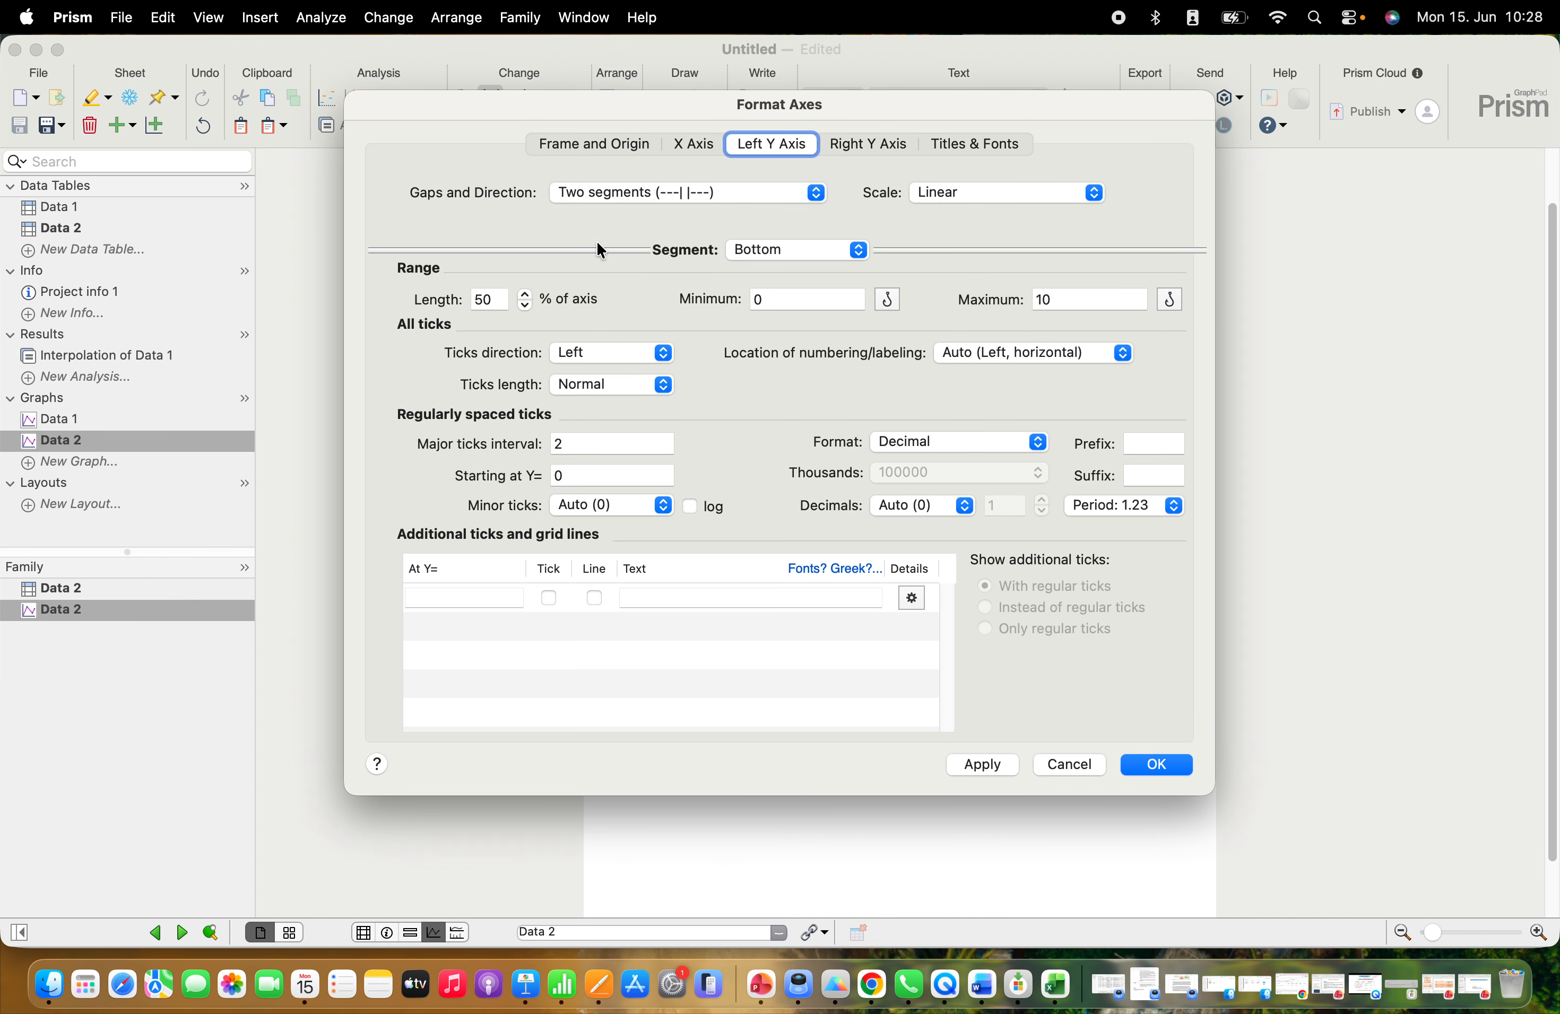
Set the maximum of the left Y axis's bottom segment to 5 and apply the axis format to the graph
left_click(1052, 300)
key("BackSpace")
key("BackSpace")
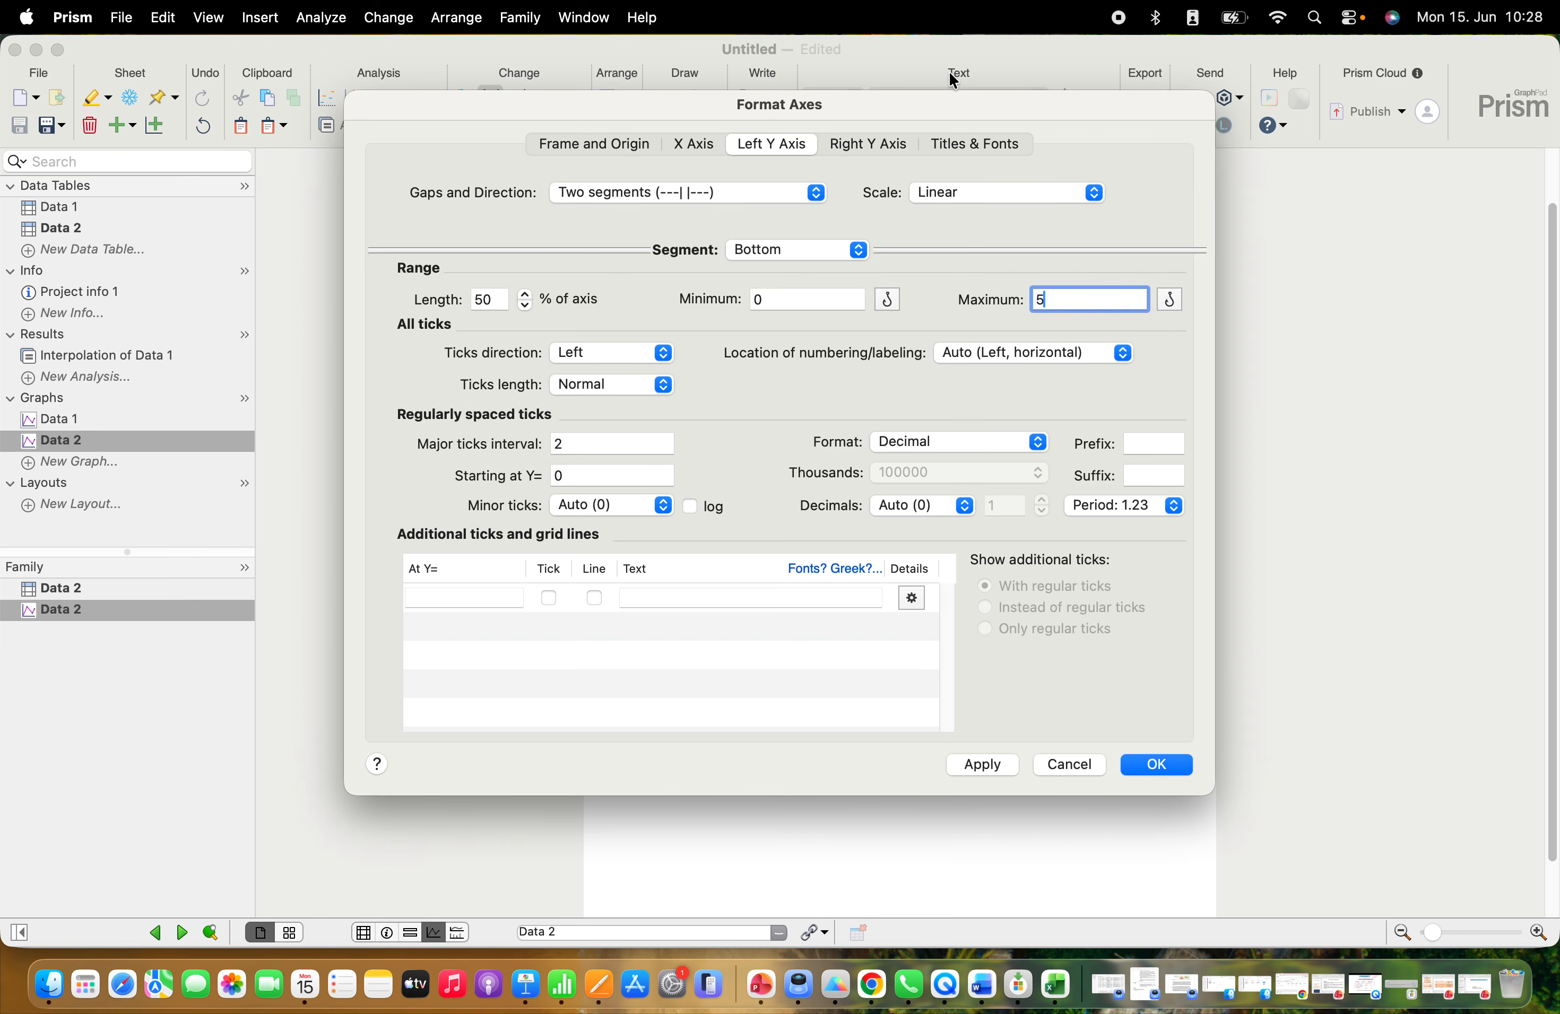
left_click_drag(955, 93, 508, 96)
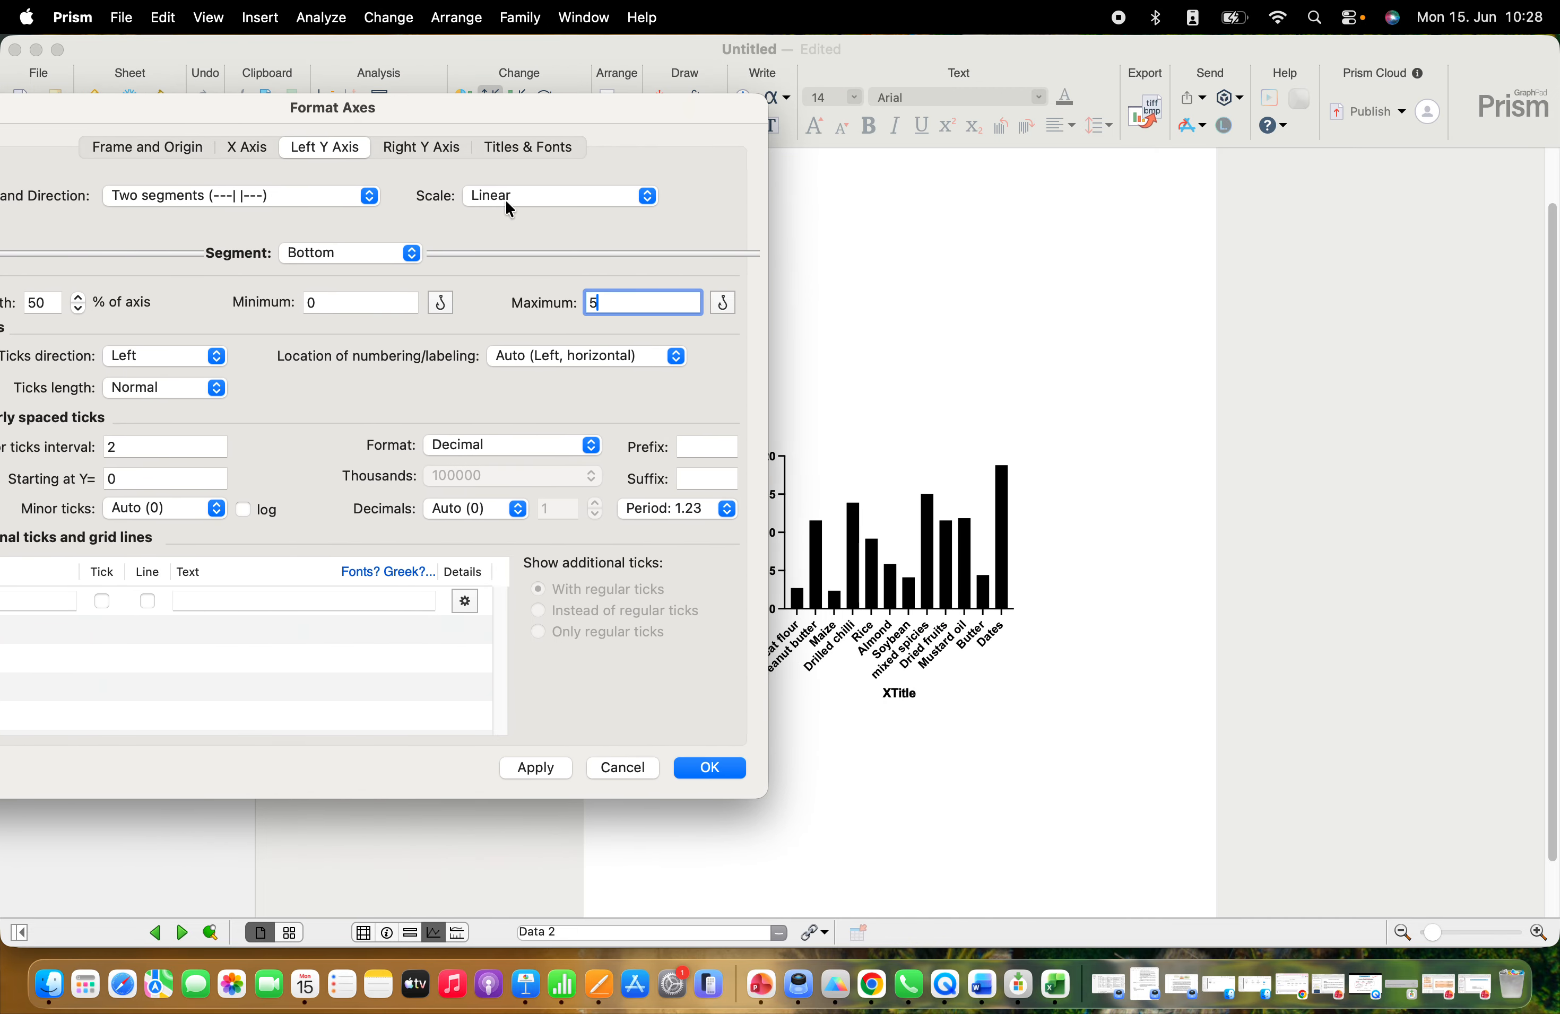
left_click(536, 768)
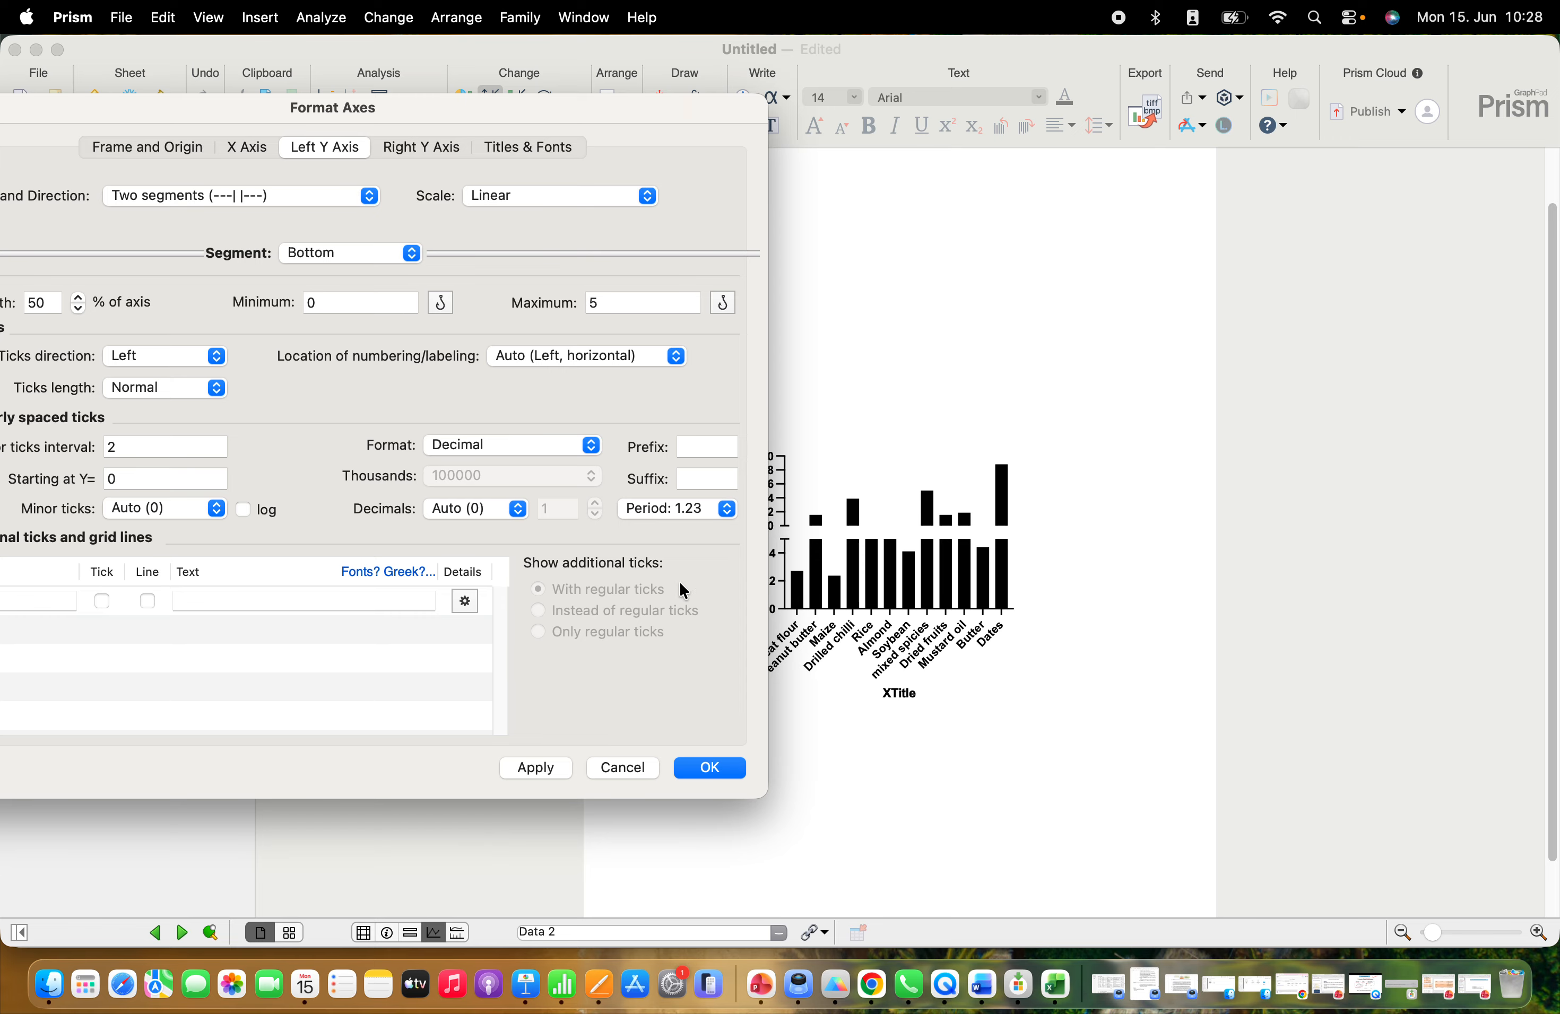
left_click(711, 768)
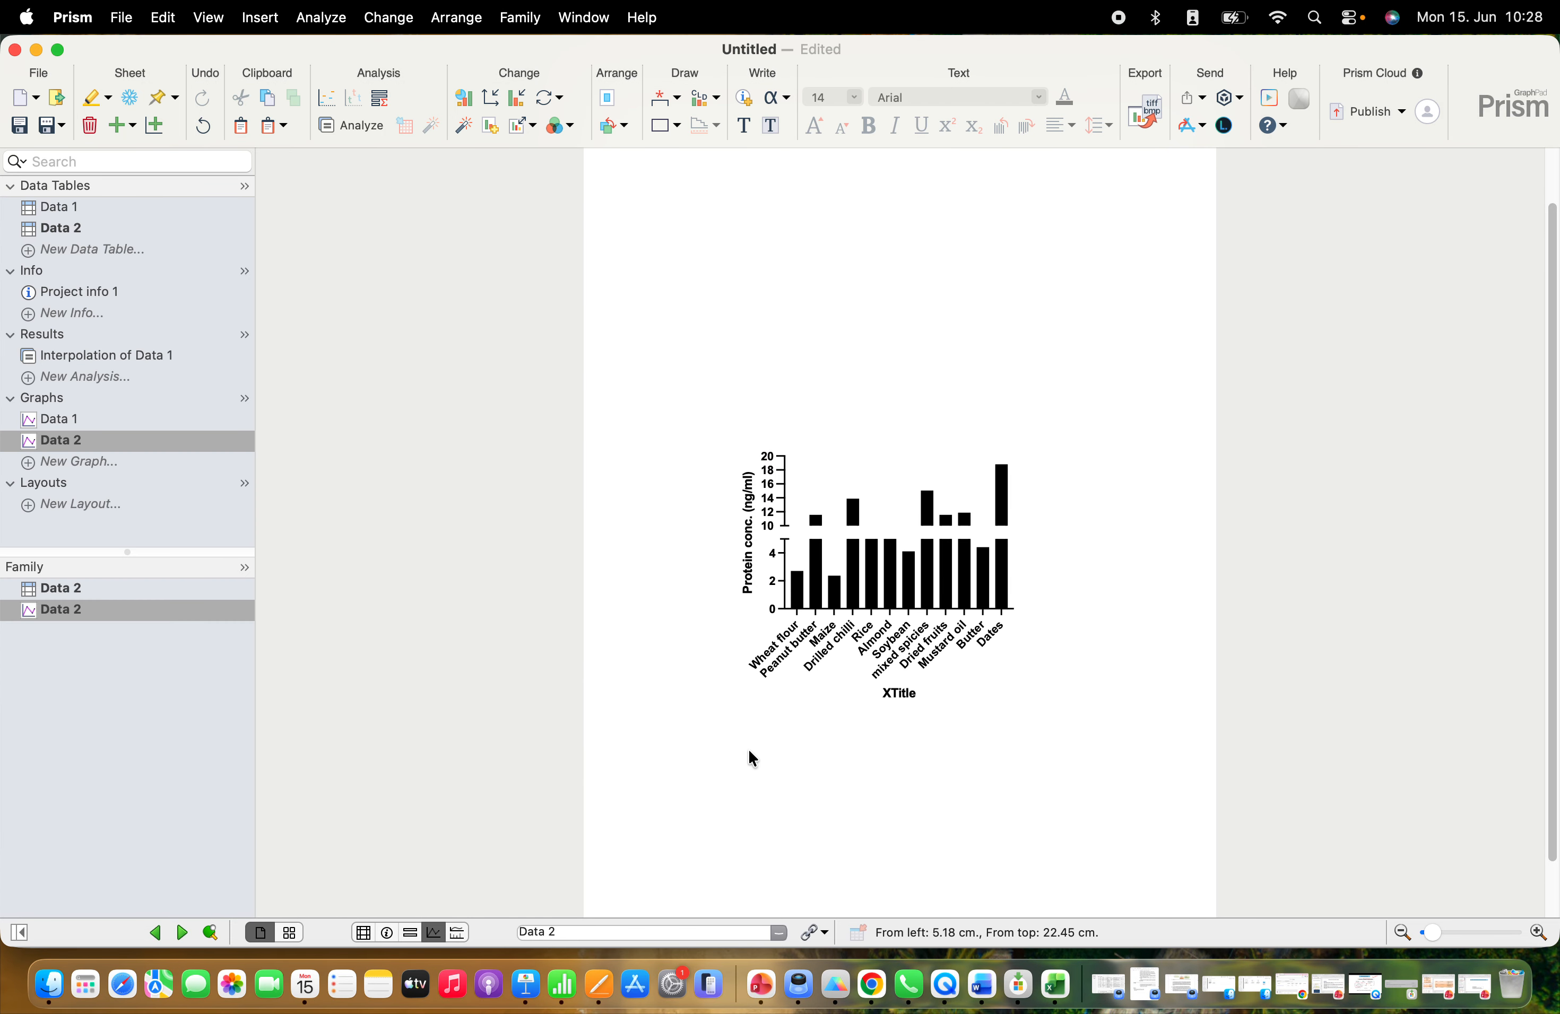